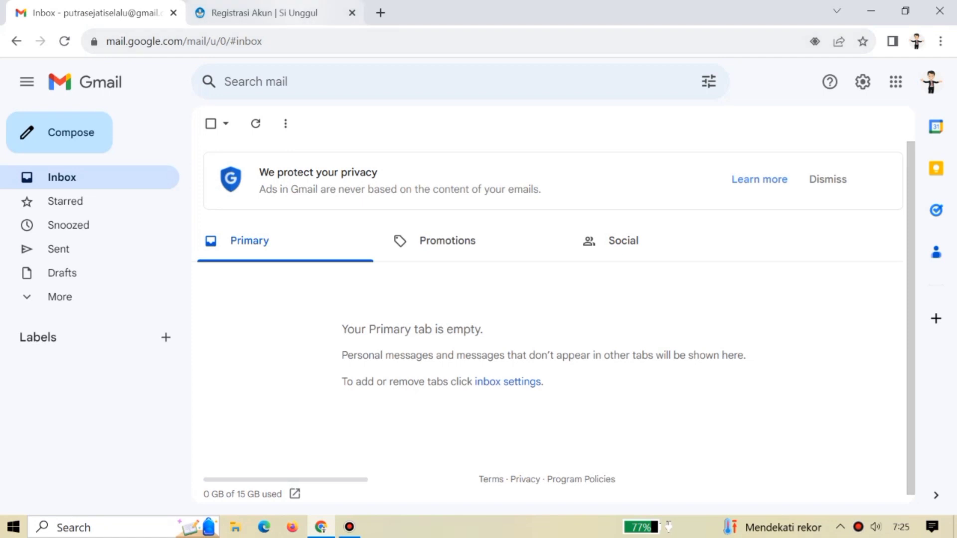
Fill the Register form with the NIK, the full name and the Gmail account's e-mail address.
left_click(260, 12)
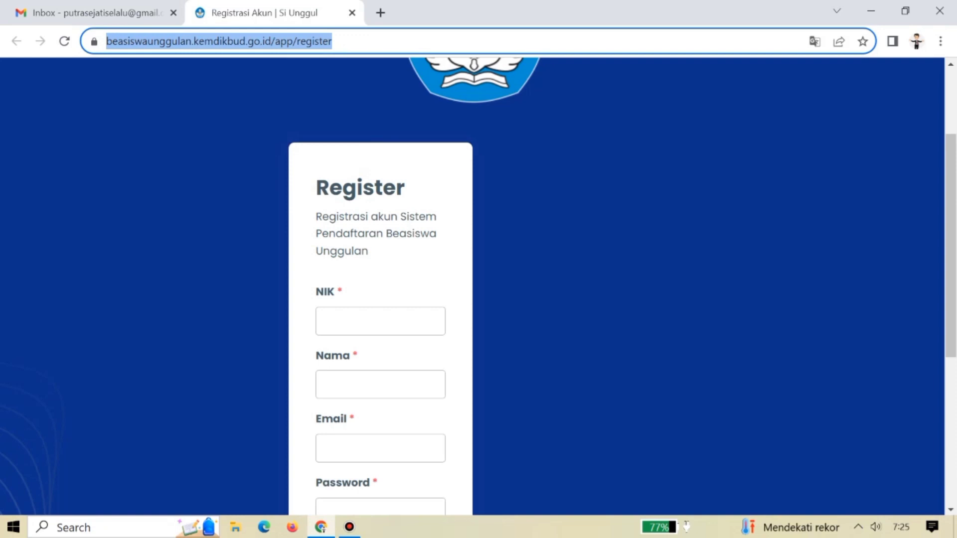
left_click(381, 321)
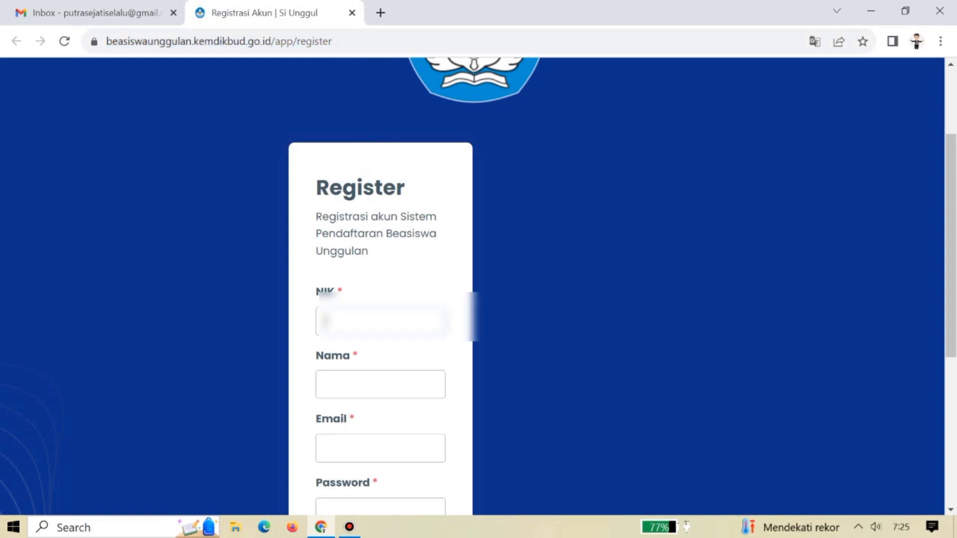
key("ctrl+v")
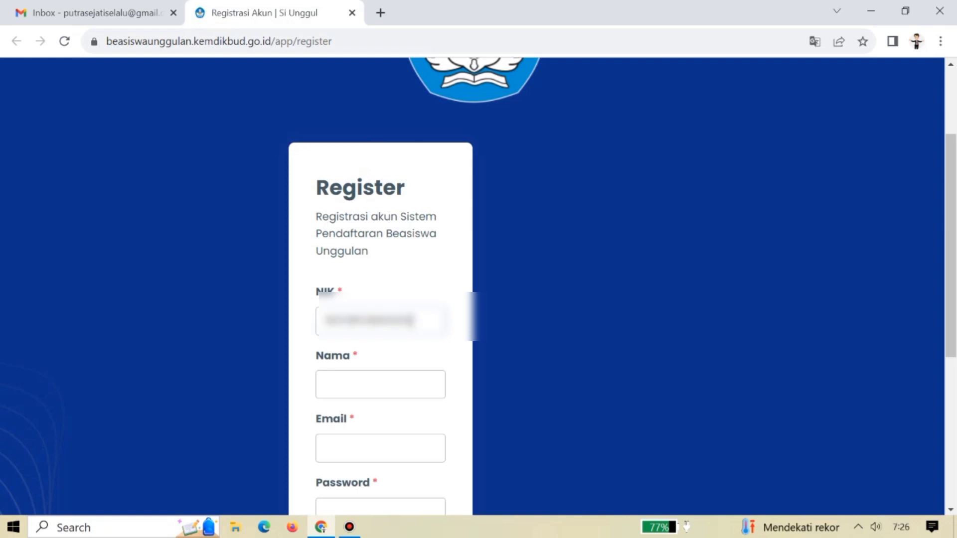
left_click(381, 385)
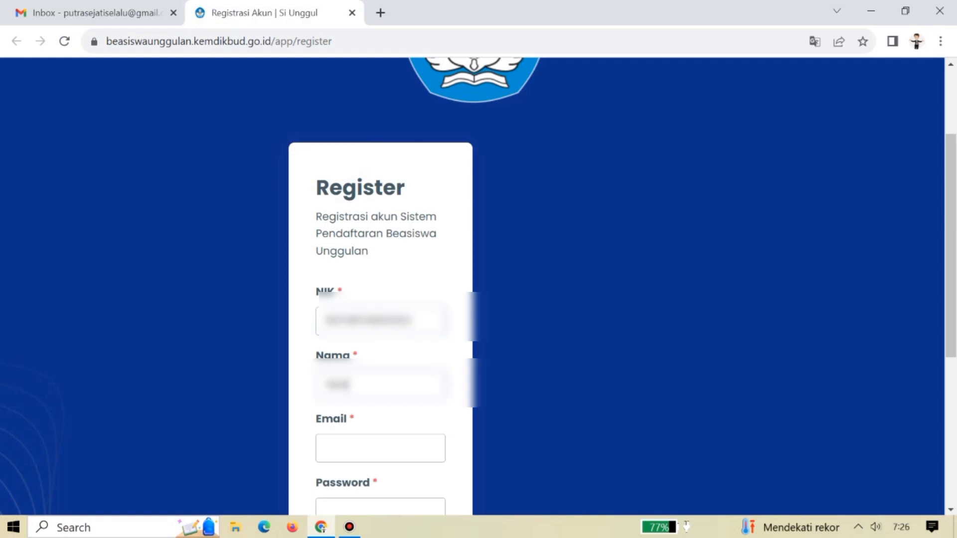
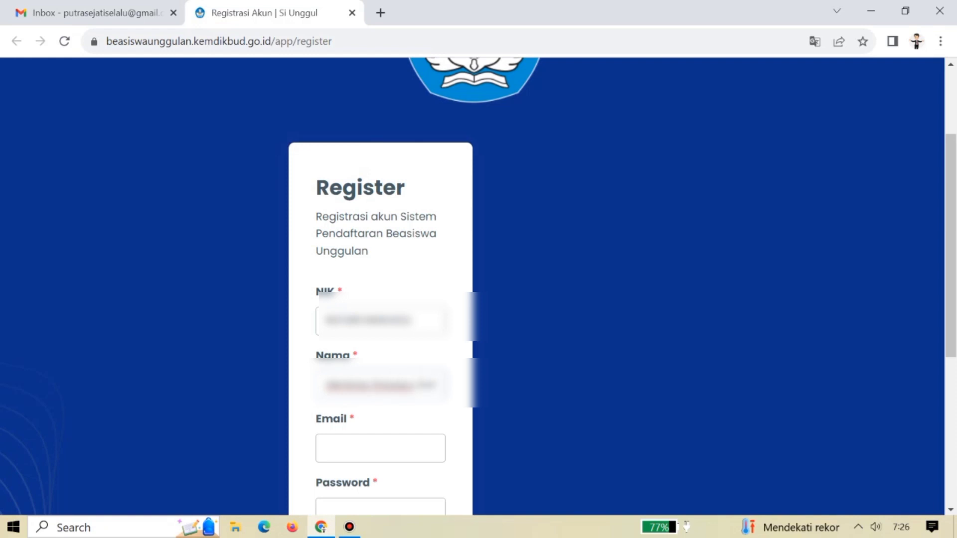
left_click(380, 448)
key("ctrl+v")
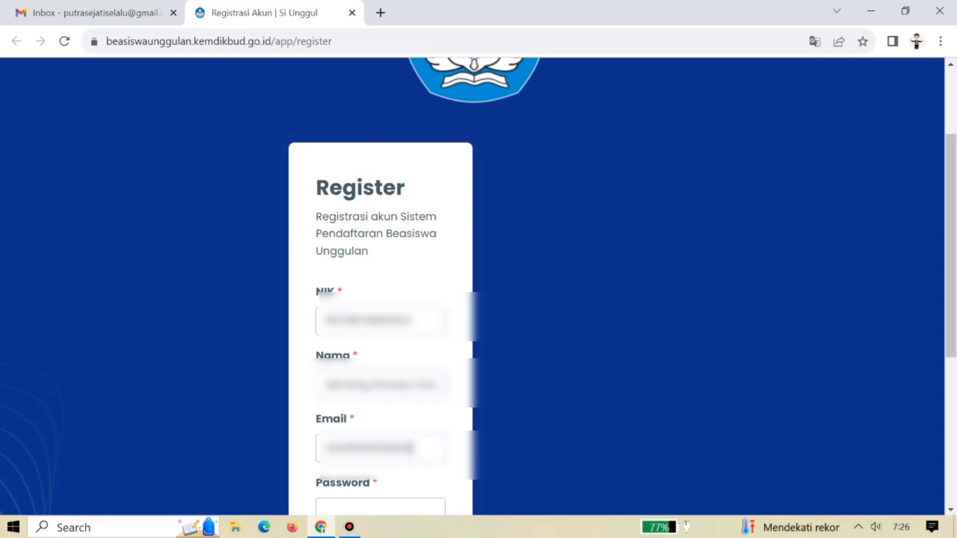
key("ctrl+shift+Tab")
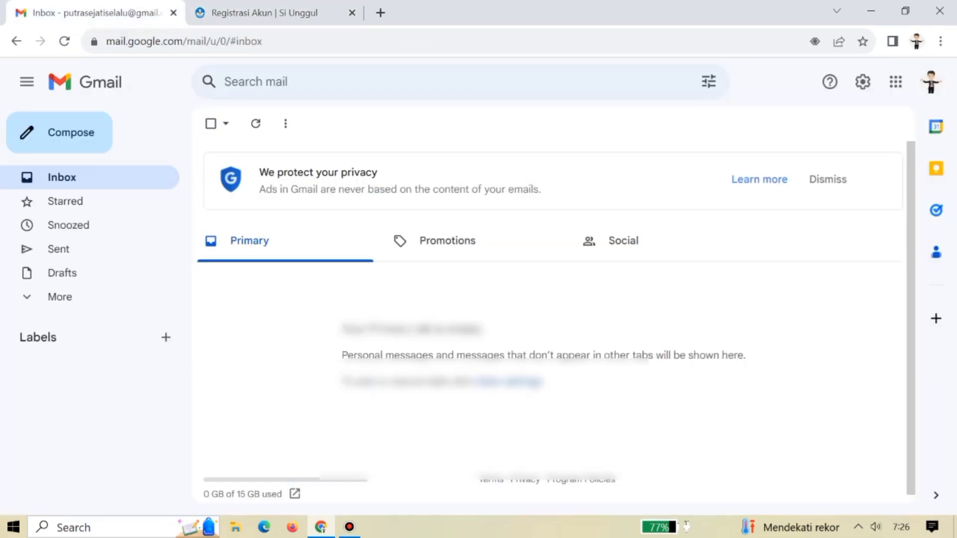
left_click(932, 82)
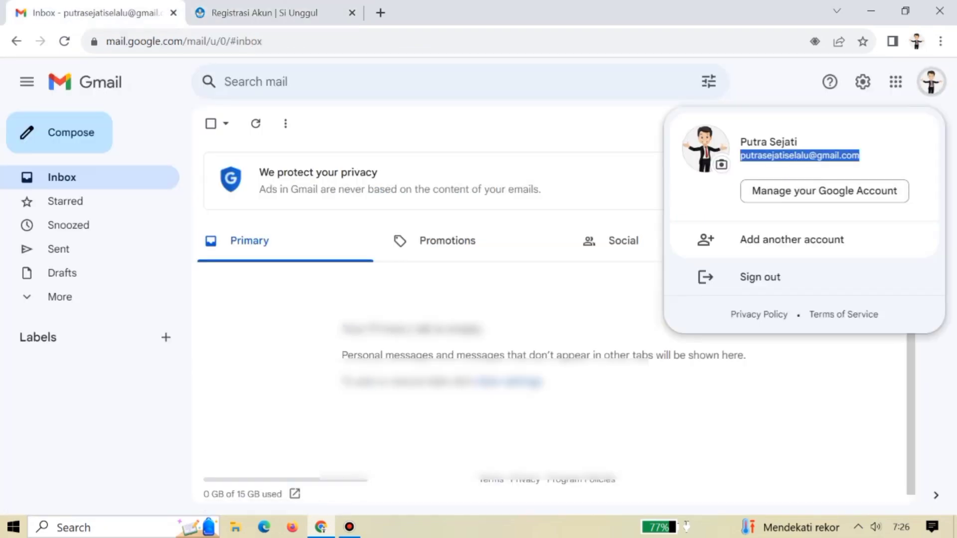
key("ctrl+Tab")
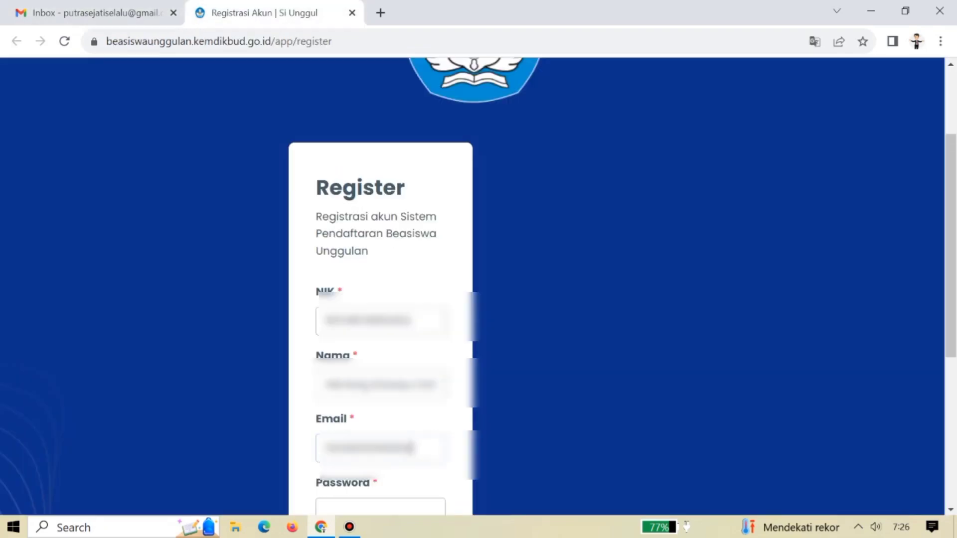
key("ctrl+a")
key("ctrl+v")
Enter and confirm the password, pick the birth date, and submit the registration.
scroll(479, 284, "down", 3)
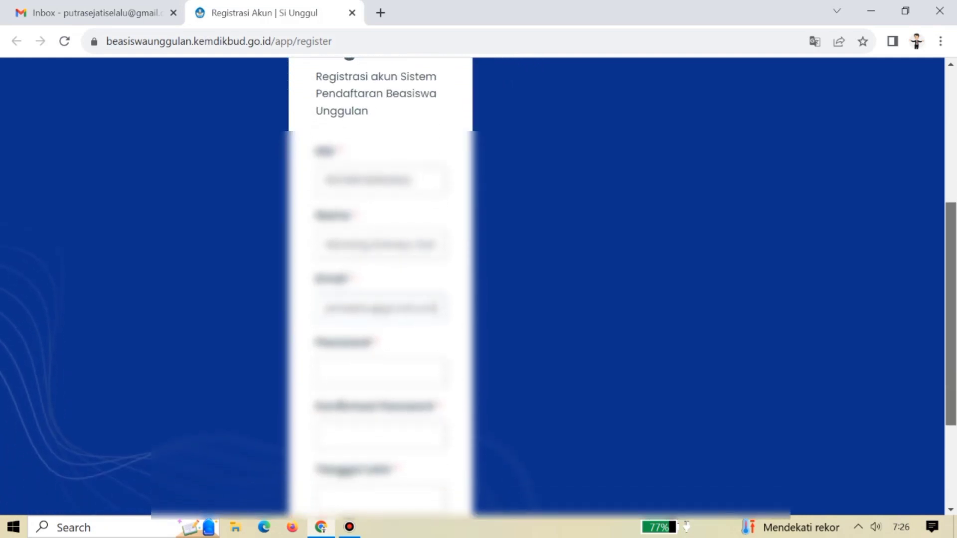
left_click(379, 371)
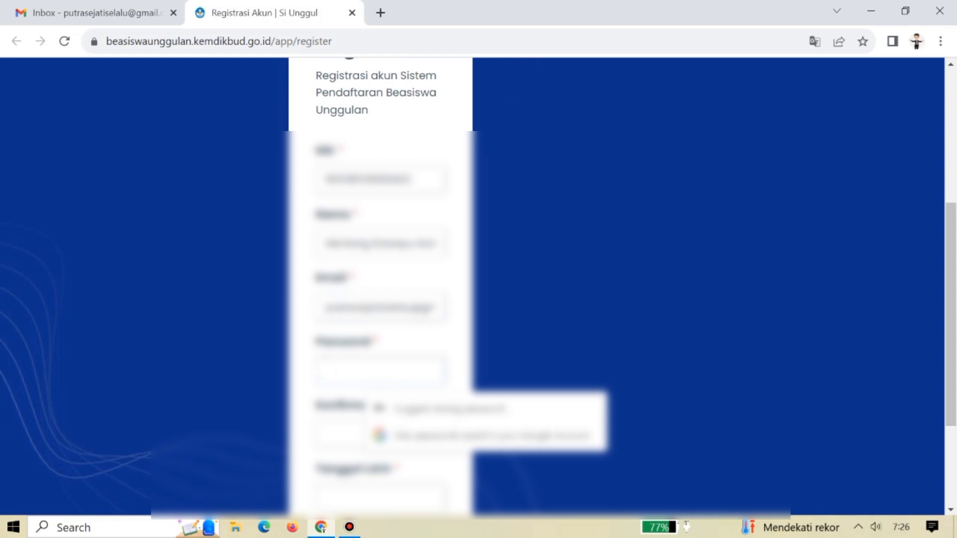
type("•••••")
key("Tab")
type("•••••")
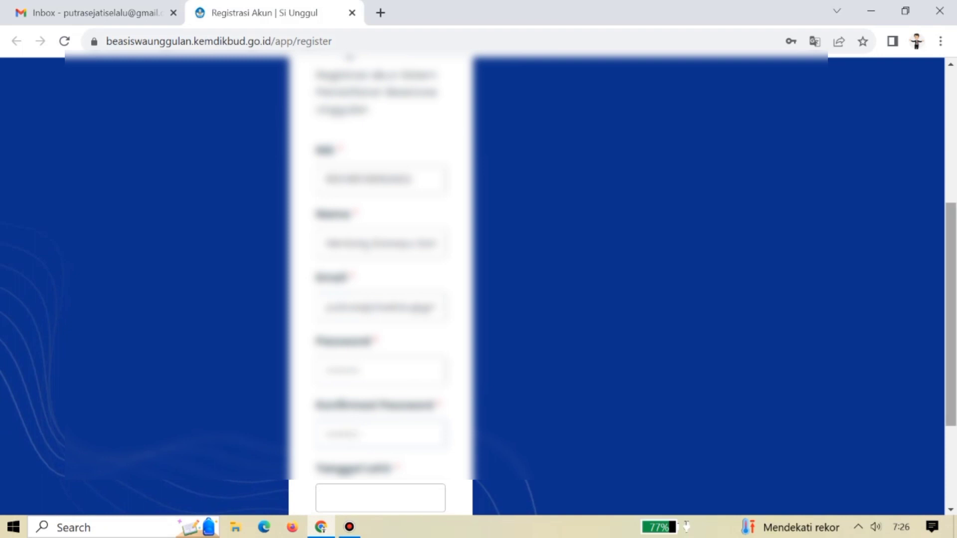
scroll(379, 299, "down", 2)
left_click(379, 405)
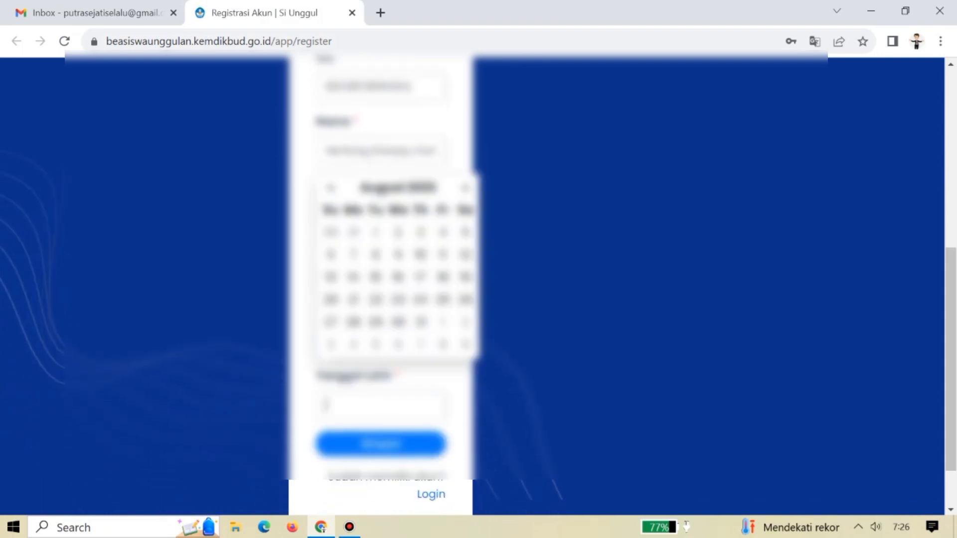
left_click(396, 187)
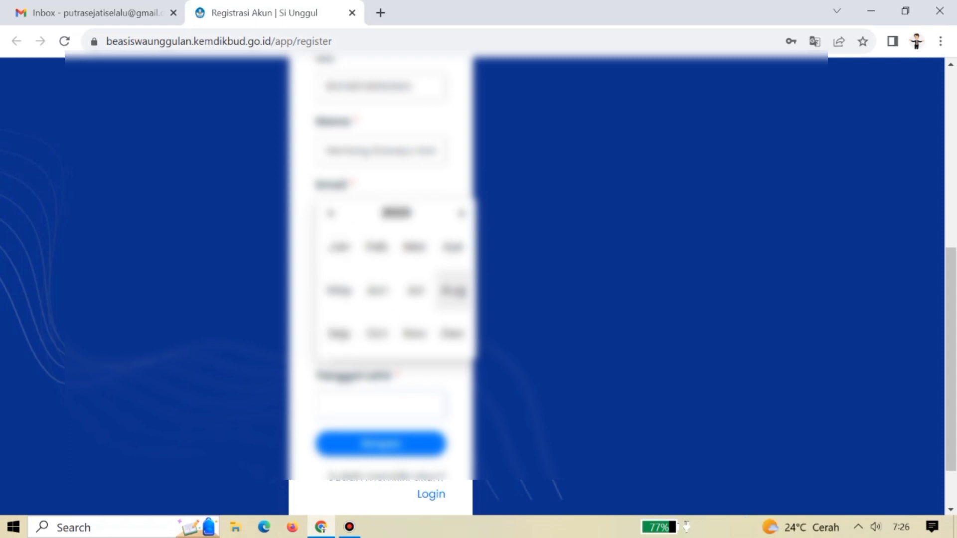
left_click(453, 290)
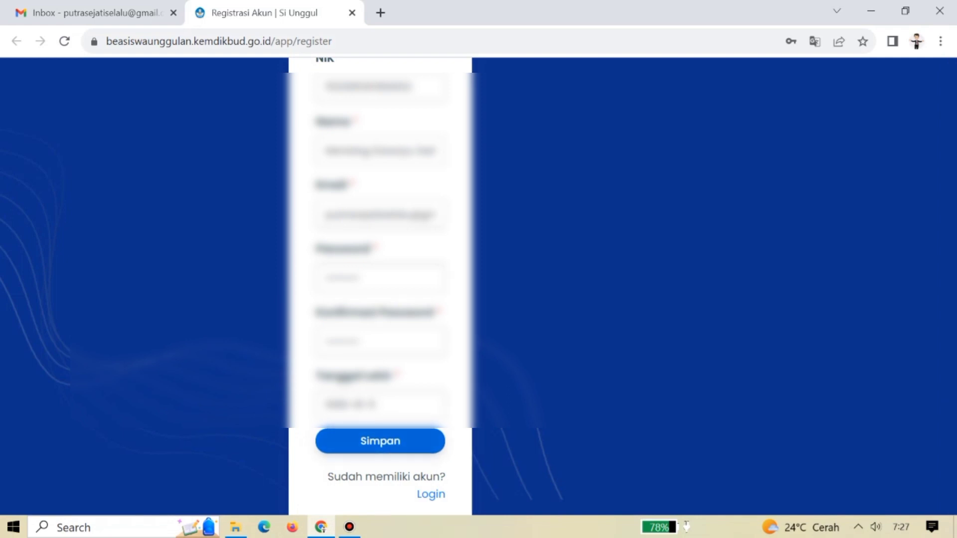
left_click(380, 441)
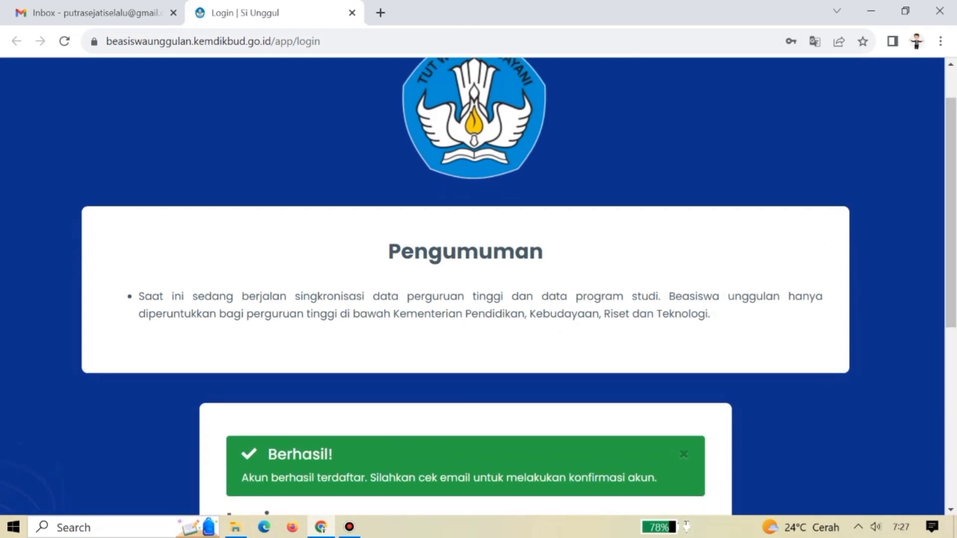
left_click_drag(242, 477, 656, 478)
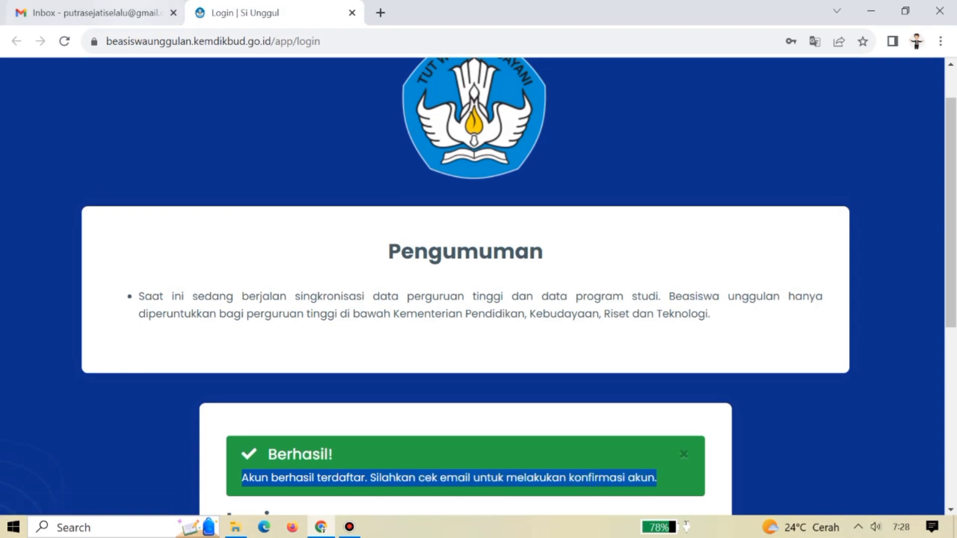
key("ctrl+Tab")
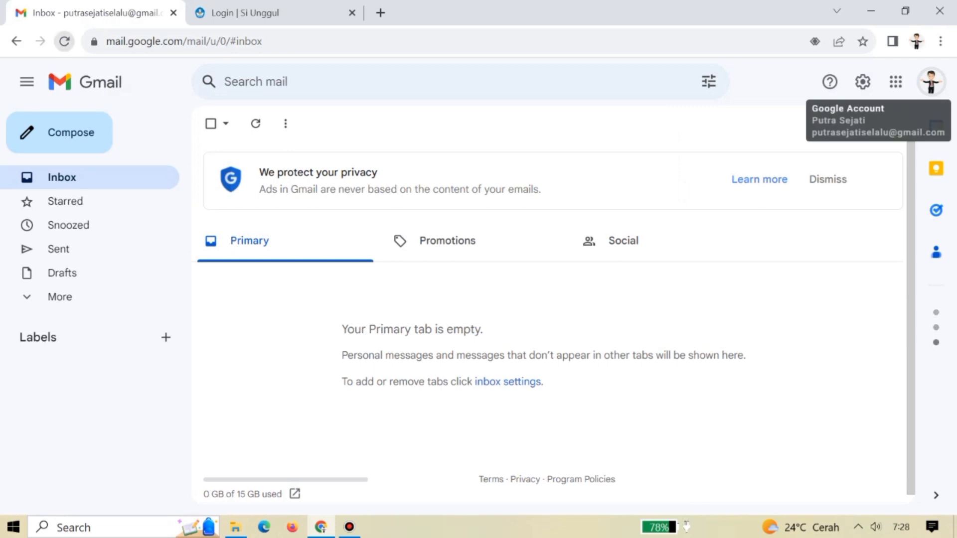
Refresh Gmail, open the Beasiswa Unggulan Account Confirmation e-mail and follow its Konfirmasi Akun link.
left_click(64, 41)
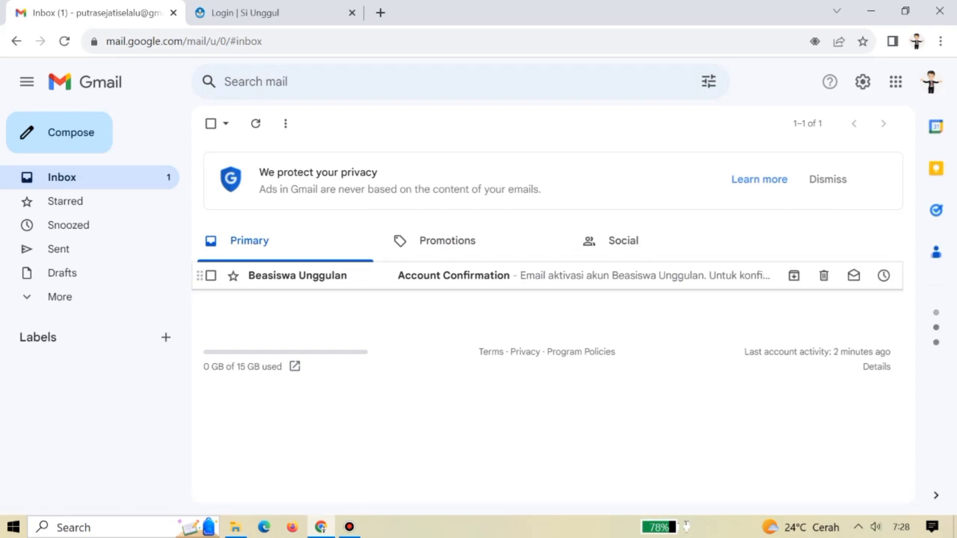
left_click(454, 275)
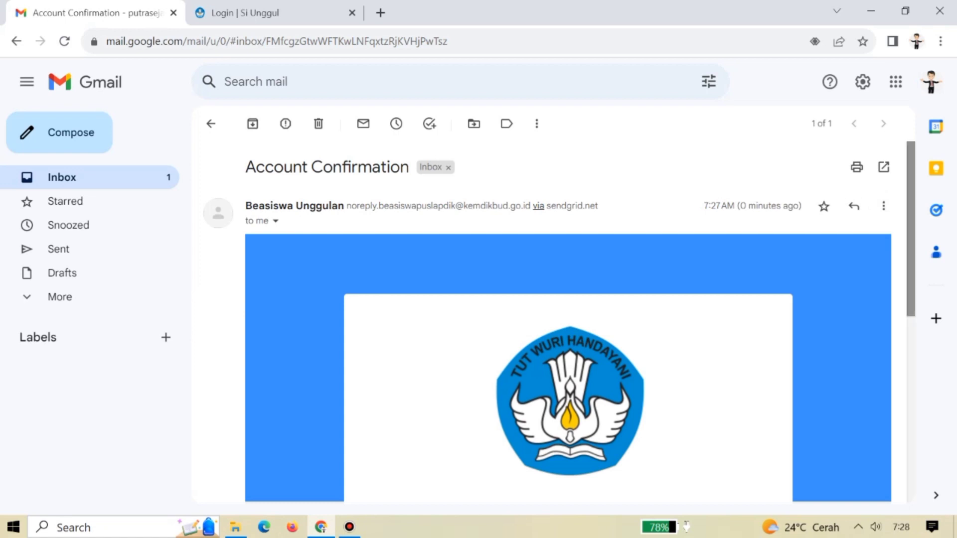
scroll(569, 320, "down", 3)
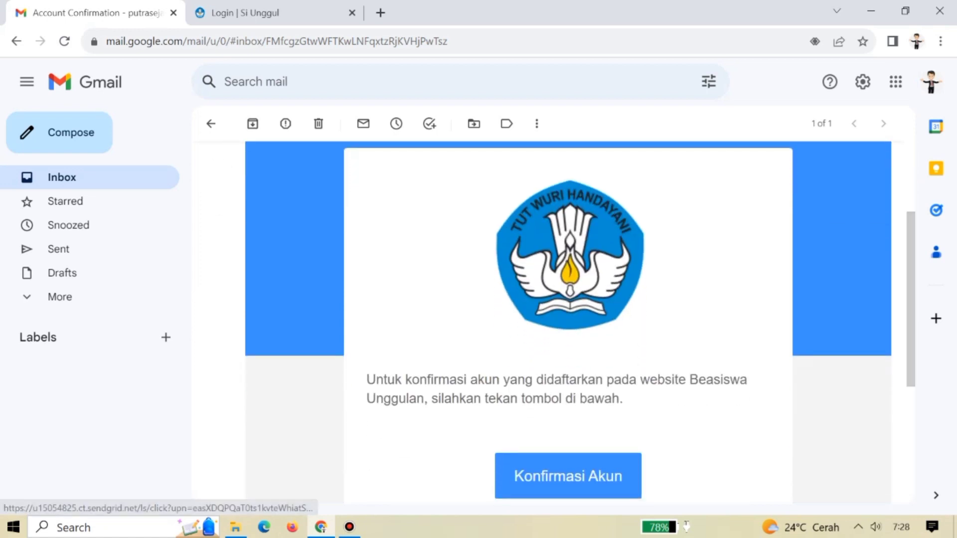
left_click(569, 477)
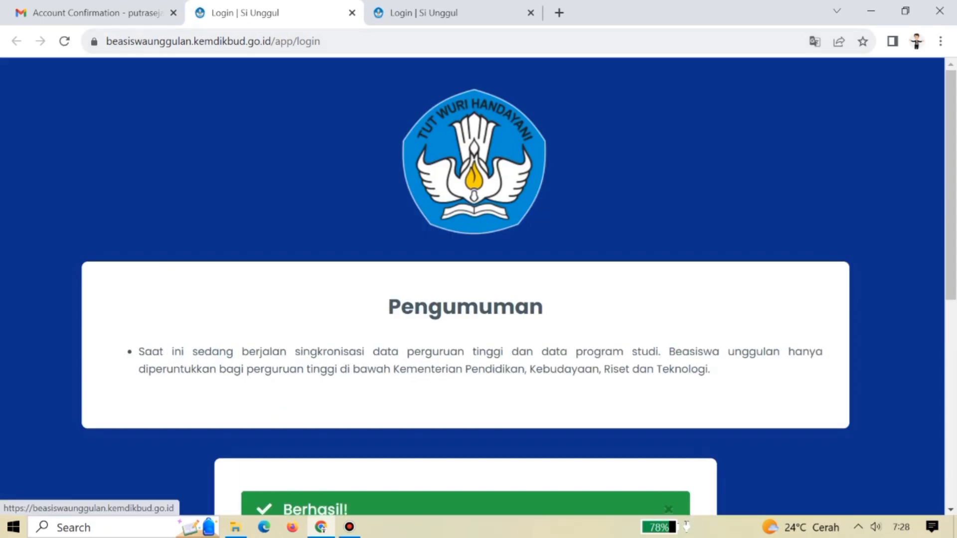
Sign in with the saved e-mail, the password and captcha answer 7.
scroll(514, 289, "down", 1)
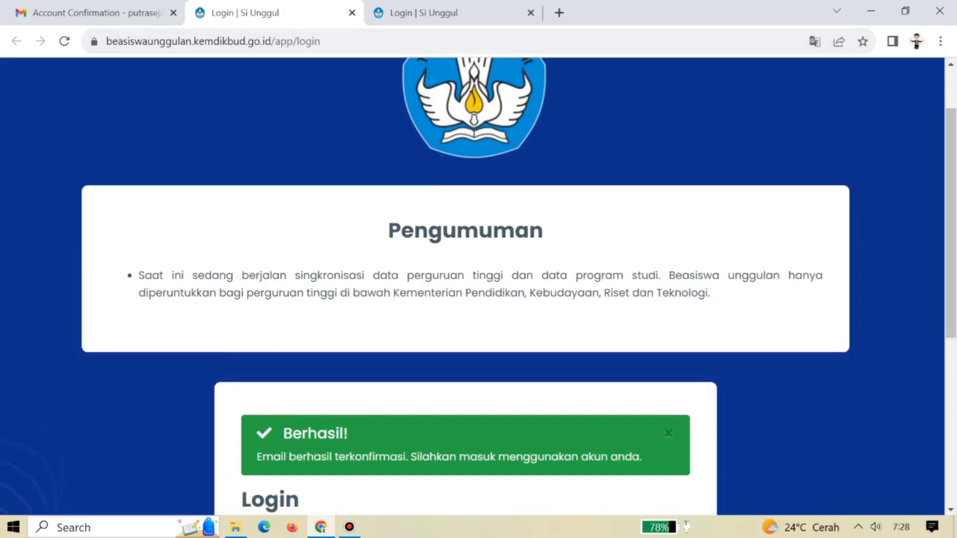
left_click_drag(262, 457, 640, 457)
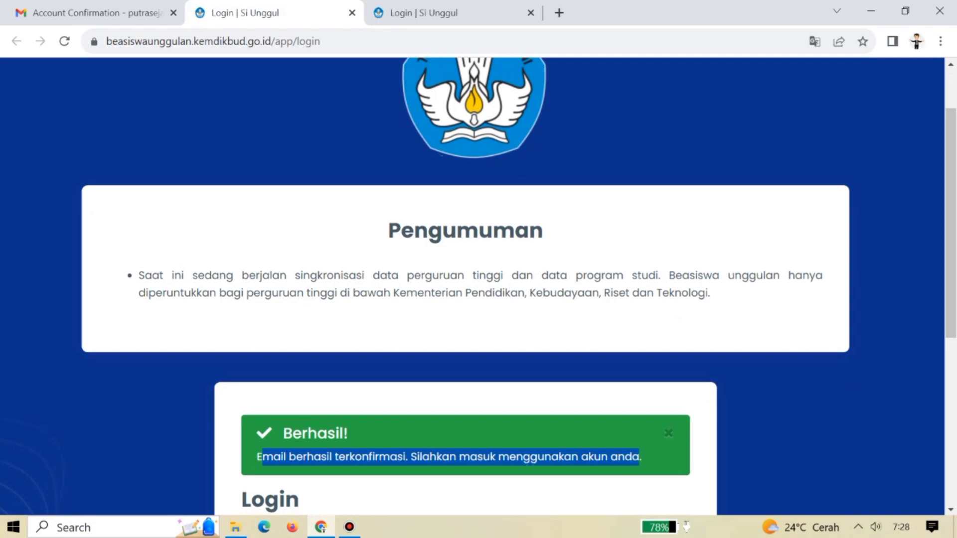
scroll(478, 287, "down", 3)
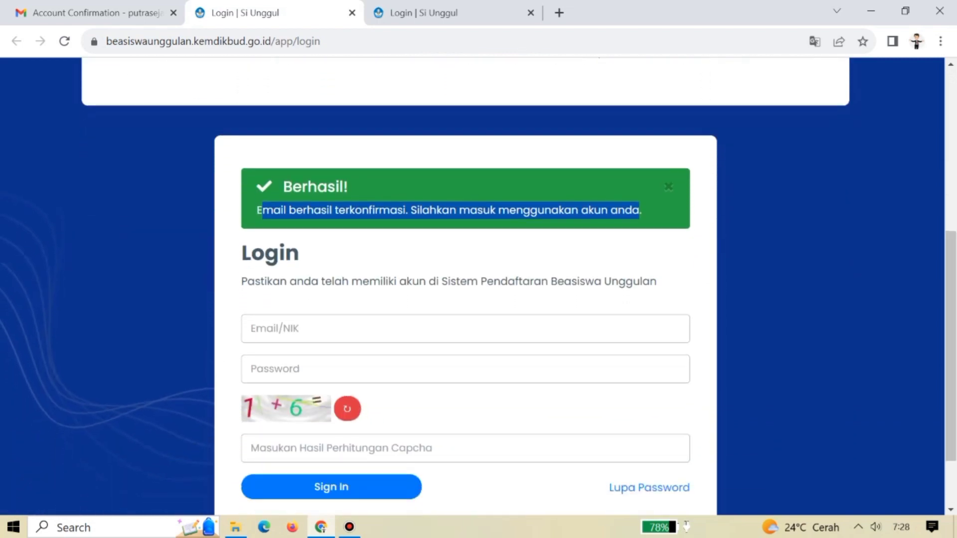
left_click(531, 13)
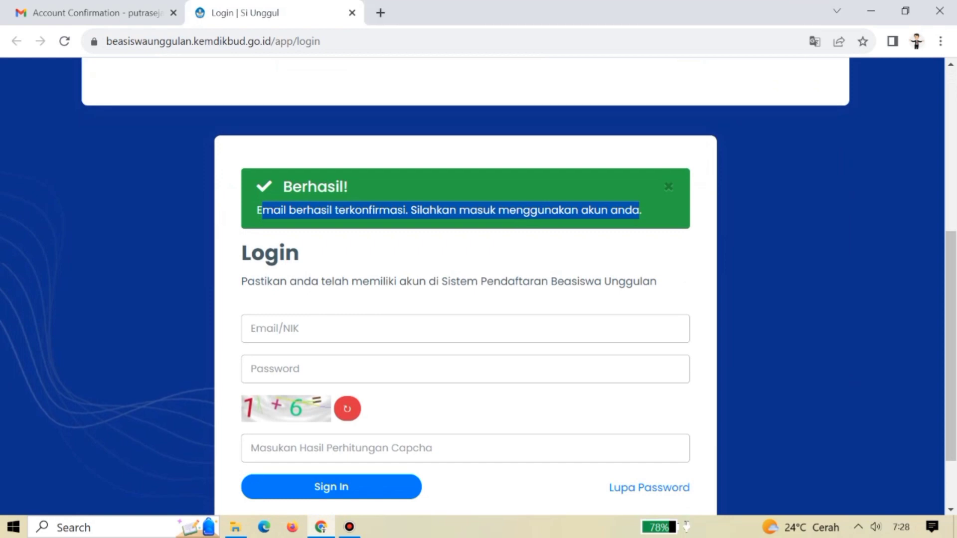
left_click(331, 328)
key("Down")
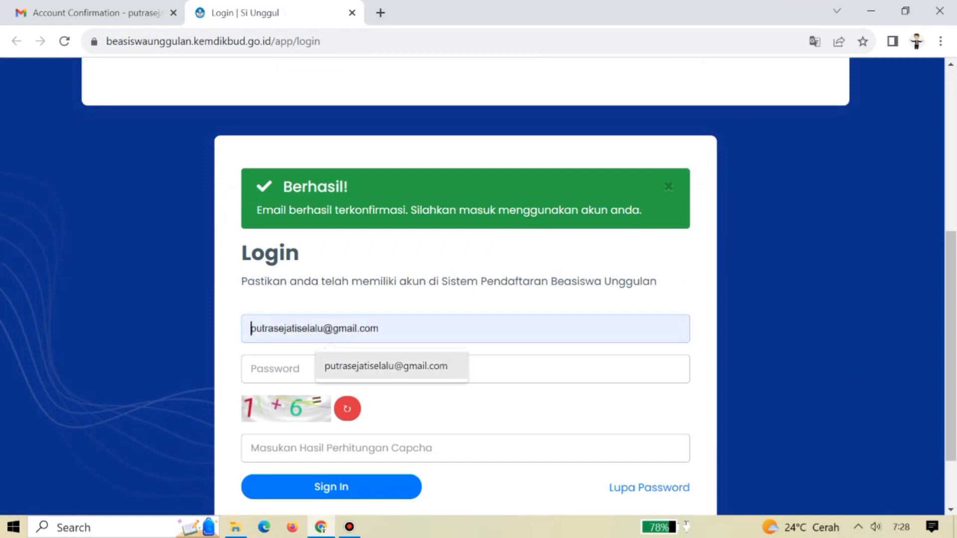
key("Return")
left_click(299, 369)
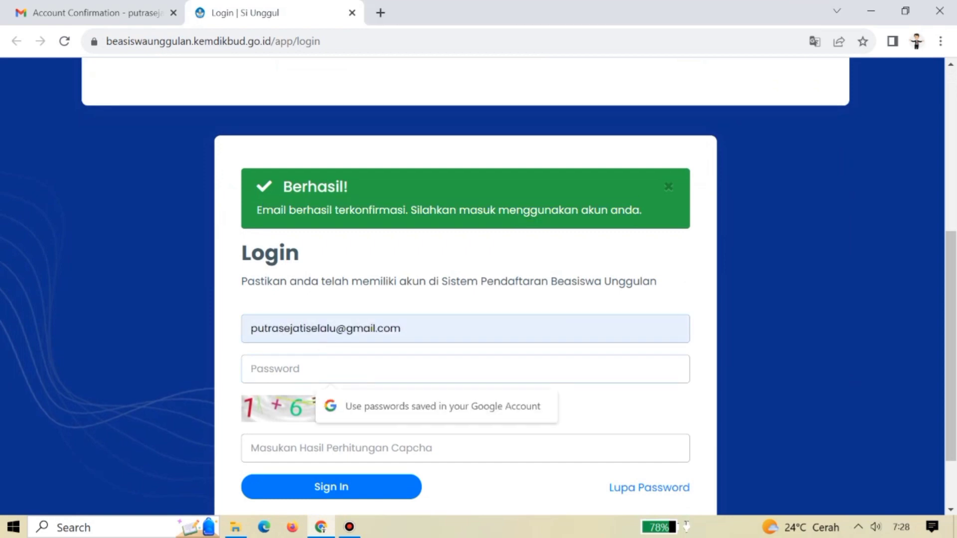
type("********")
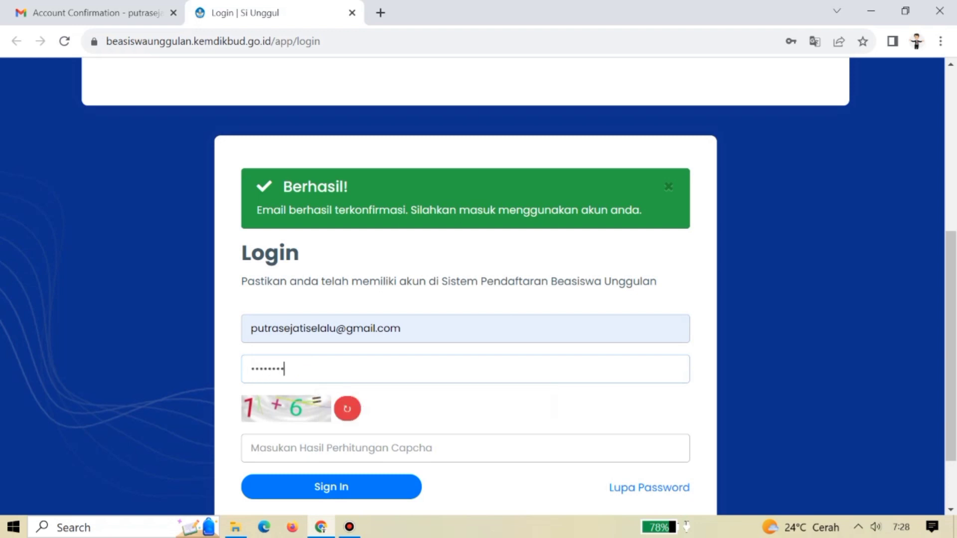
left_click(251, 449)
type("7")
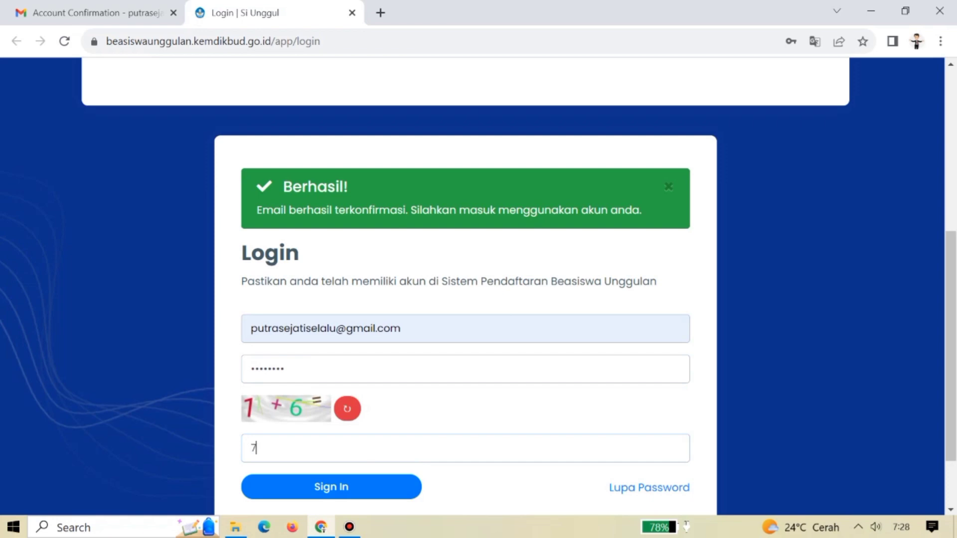
key("Return")
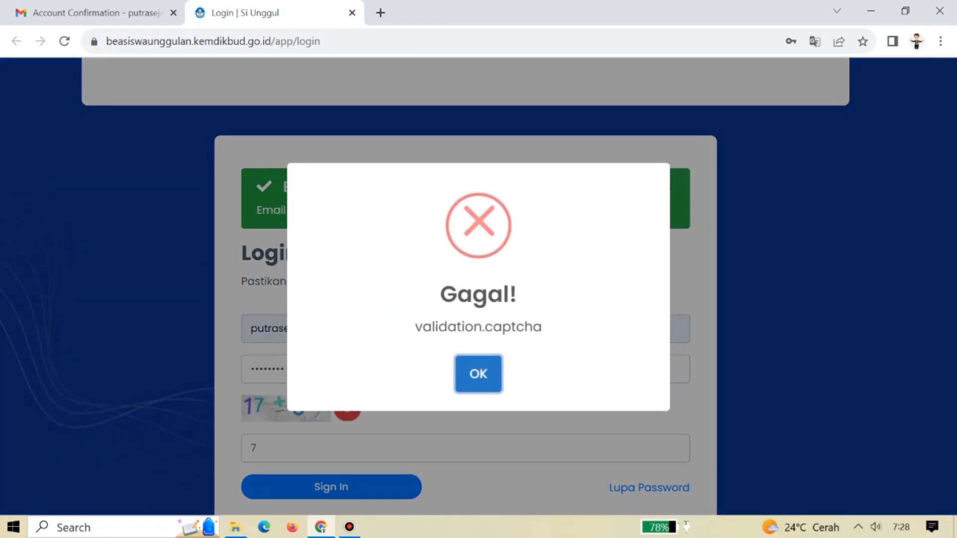
Retry the failed login with captcha answer 11, then select the e-mail and login page URL.
key("Return")
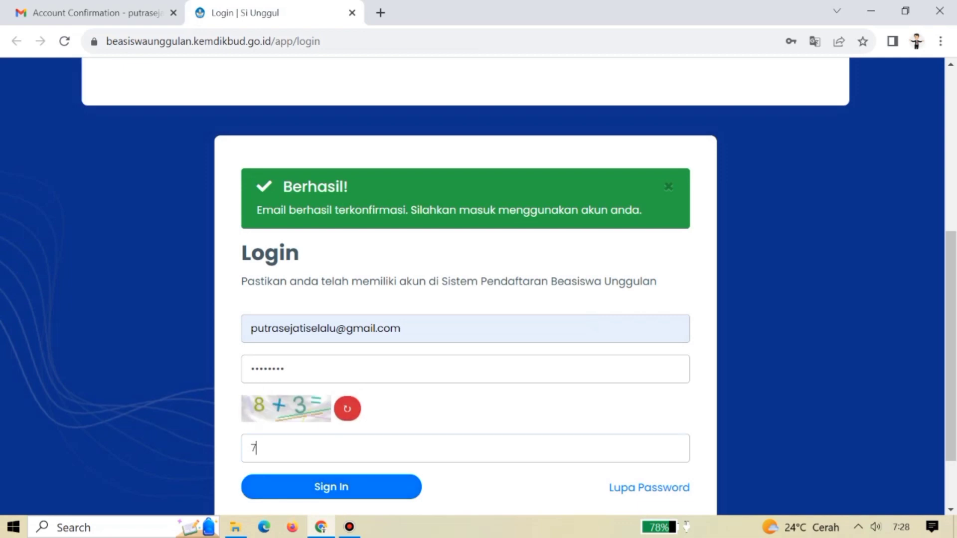
key("BackSpace")
type("11")
key("Return")
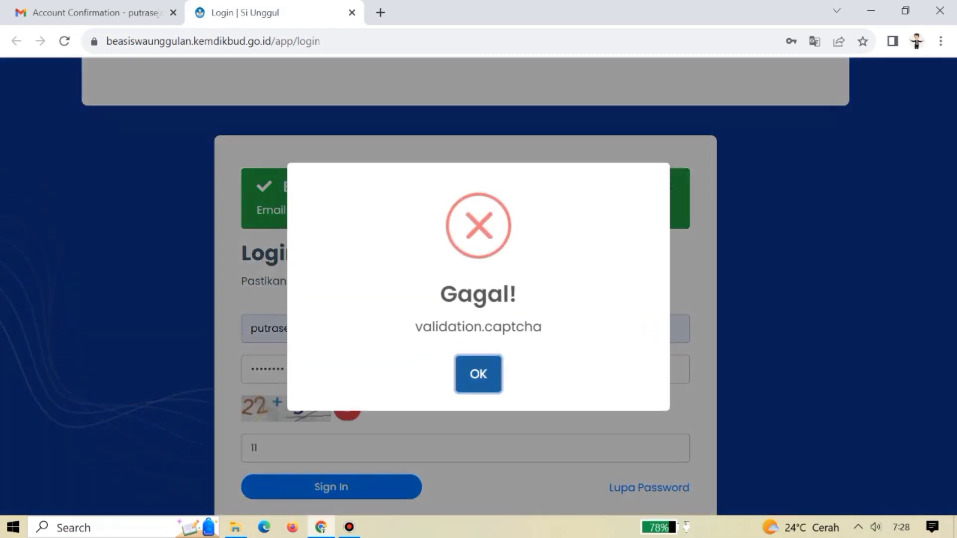
key("Return")
key("ctrl+a")
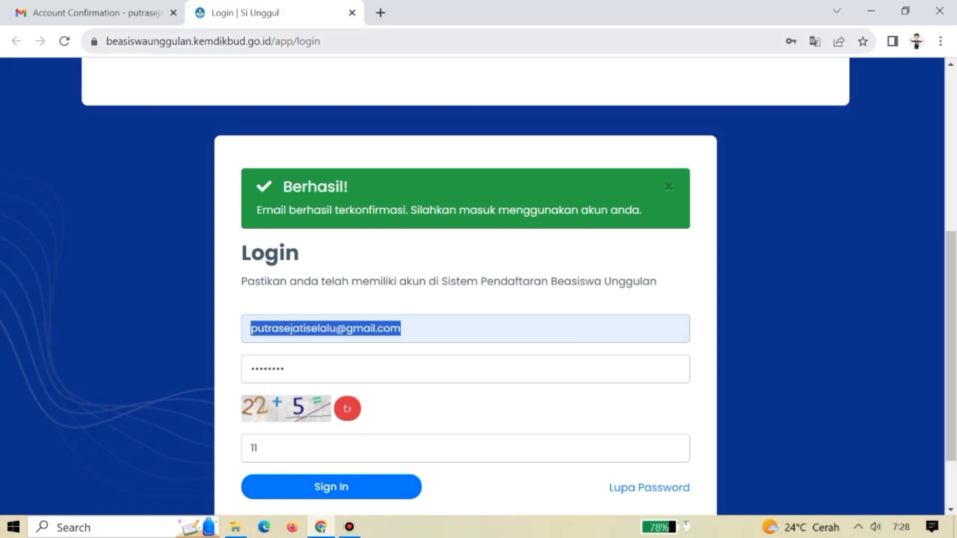
left_click_drag(322, 41, 100, 41)
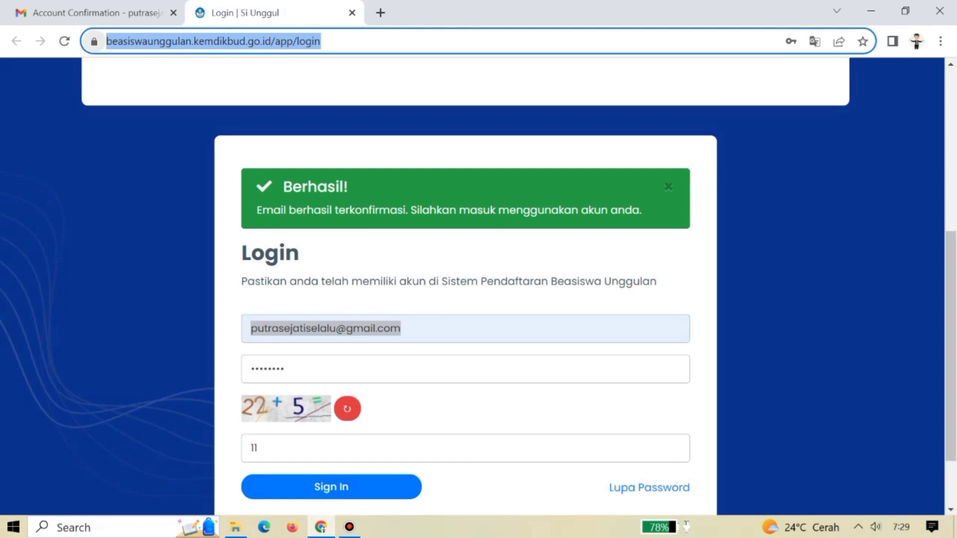
Close the Si Unggul login and Gmail tabs, leaving a fresh tab.
left_click(352, 13)
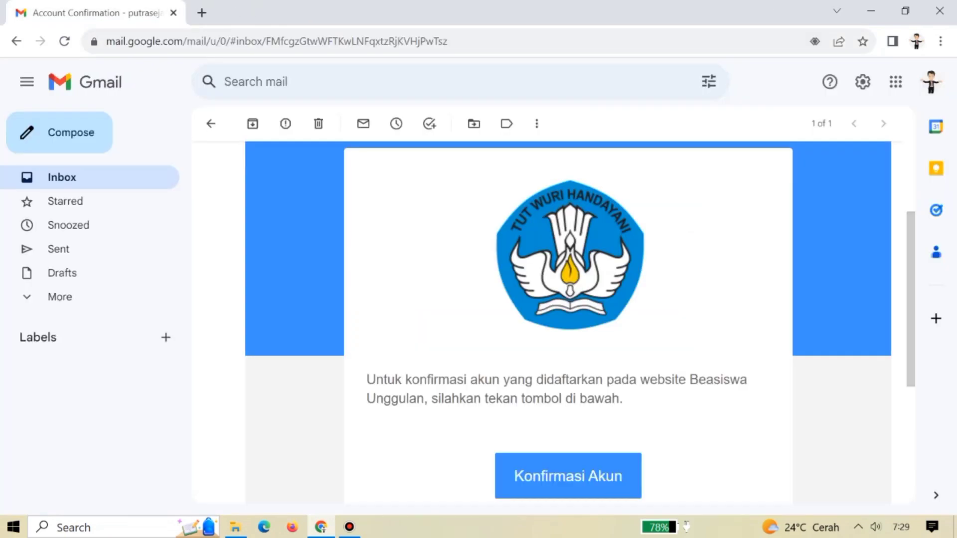
left_click(201, 13)
left_click(173, 13)
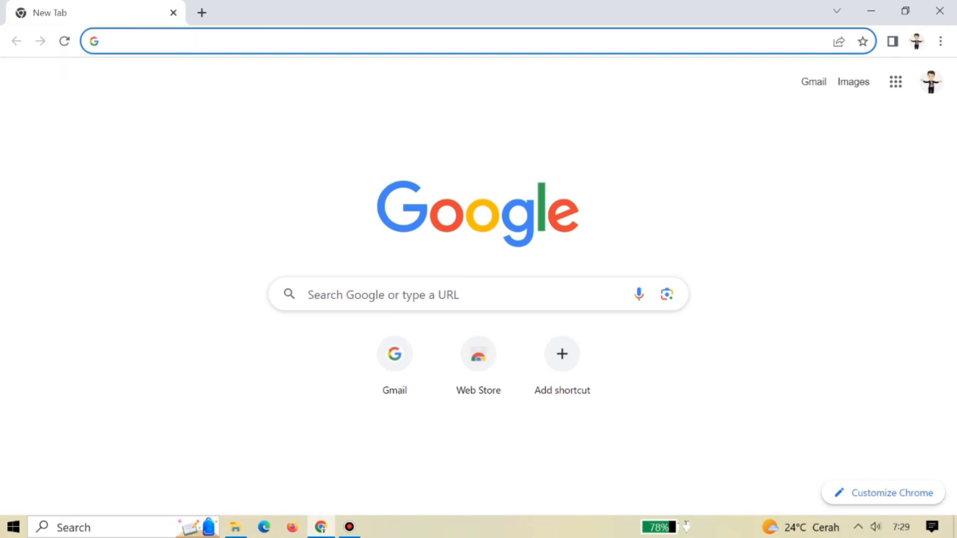
left_click(940, 41)
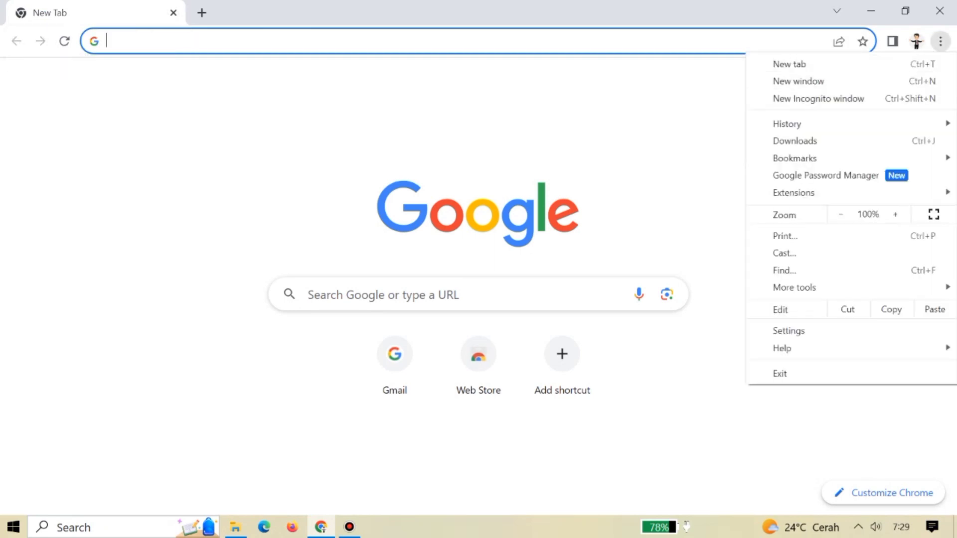
mouse_move(798, 123)
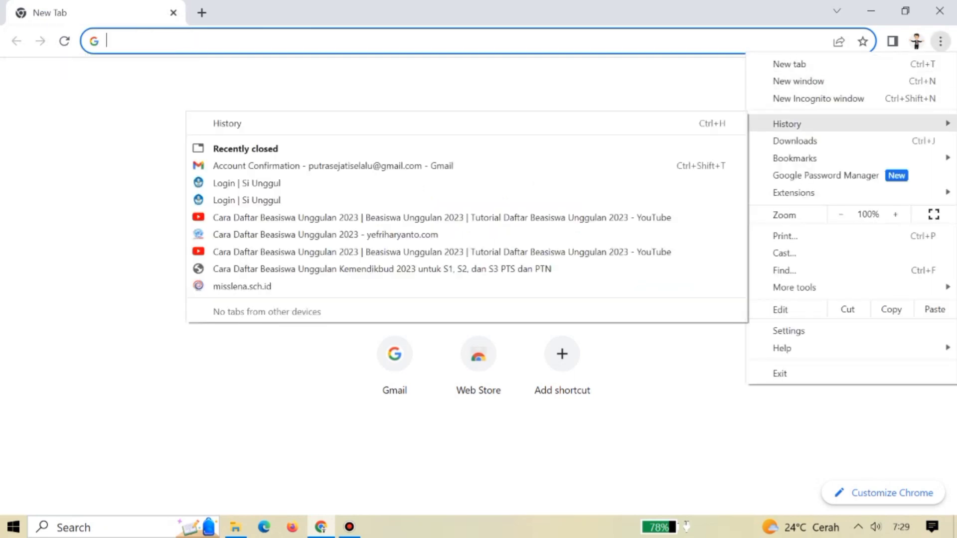
key("Escape")
key("Escape")
Clear Chrome's browsing data for all time from the History page.
key("ctrl+h")
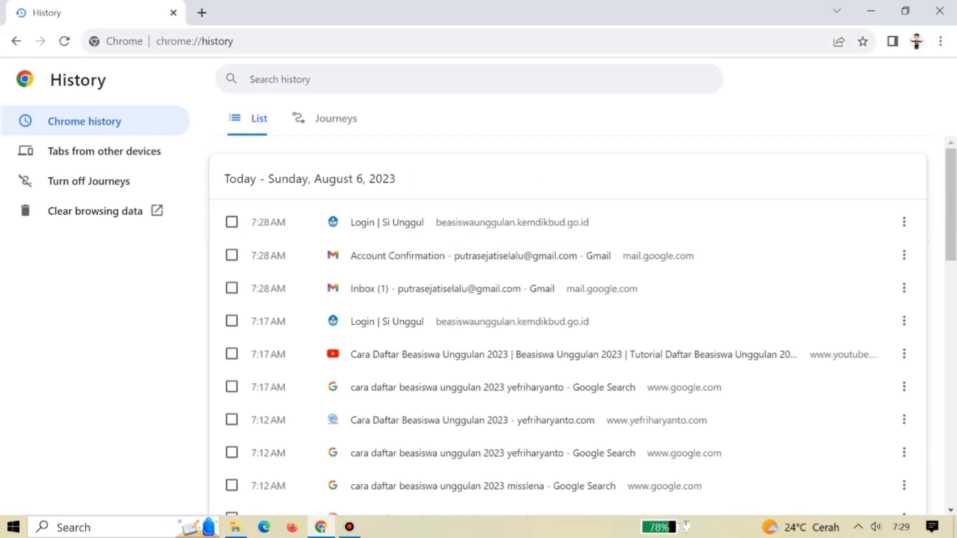
left_click(95, 211)
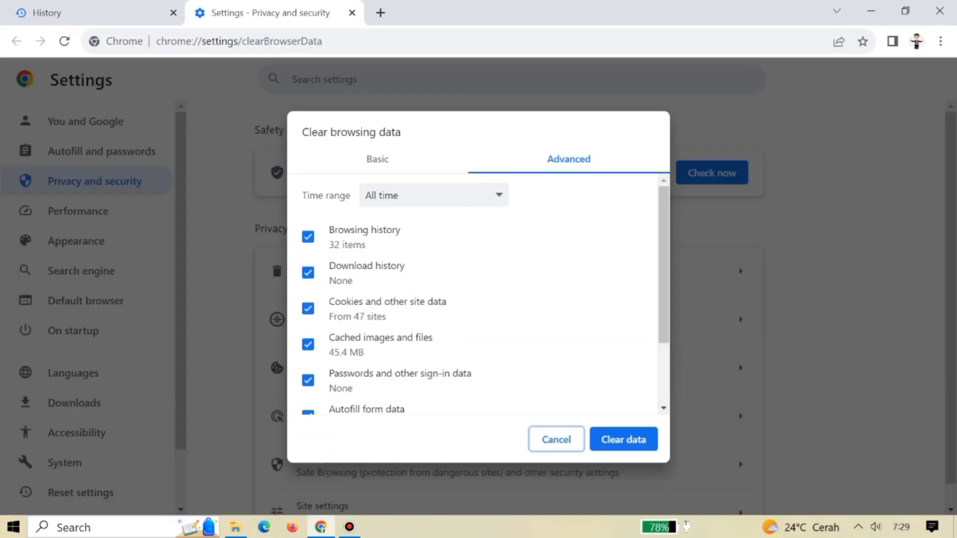
key("Tab")
key("Return")
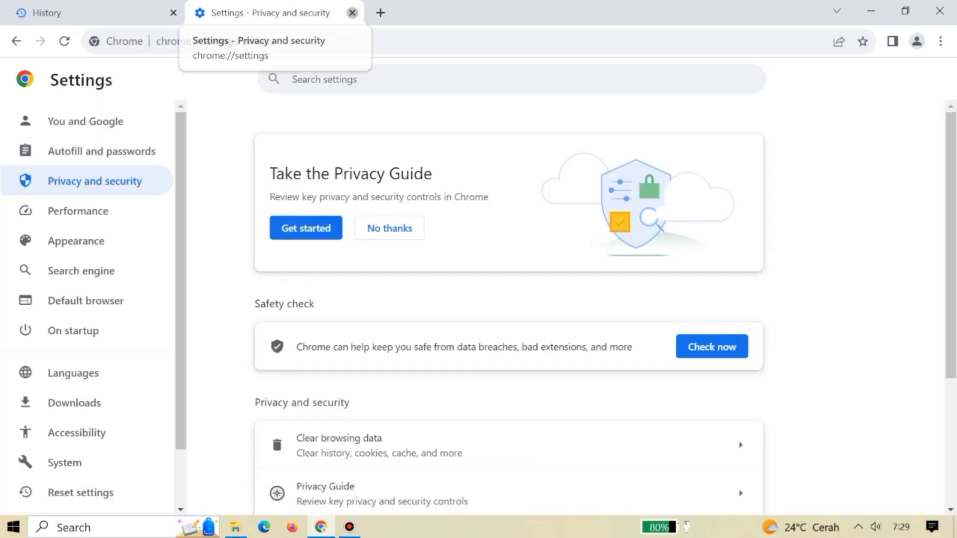
left_click(352, 13)
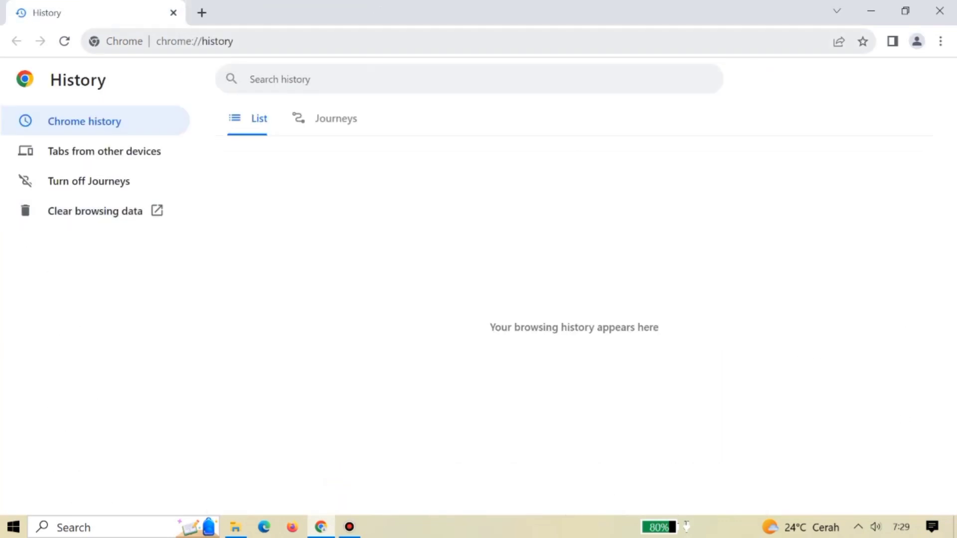
left_click(202, 12)
Reload the Si Unggul login page from the copied URL and sign in with captcha answer 30.
left_click(173, 12)
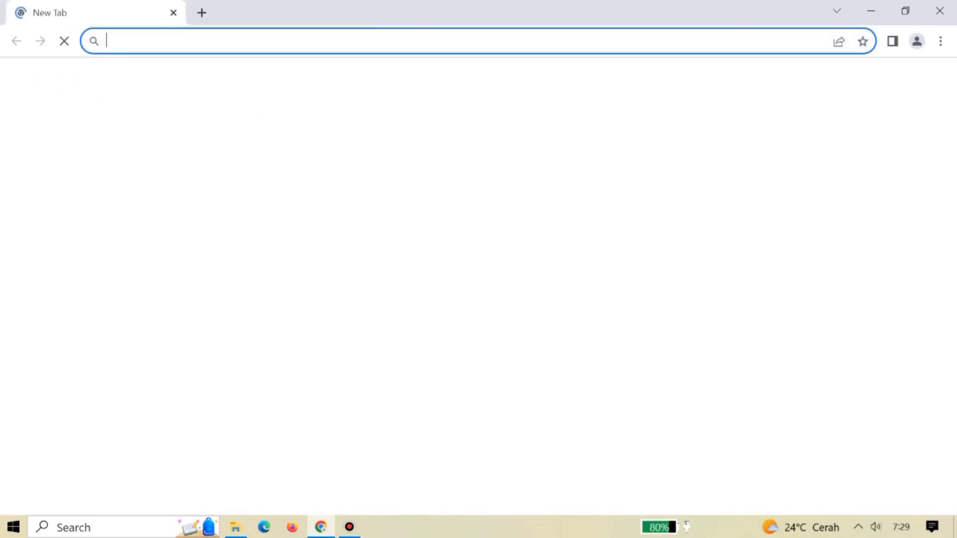
type("https://beasiswaunggulan.kemdikbud.go.id/app/login")
key("Return")
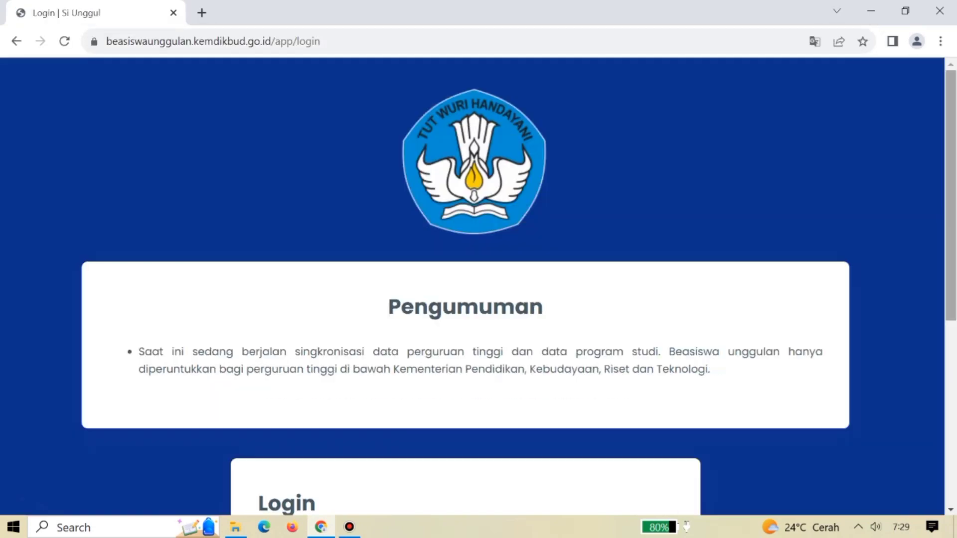
scroll(478, 287, "down", 3)
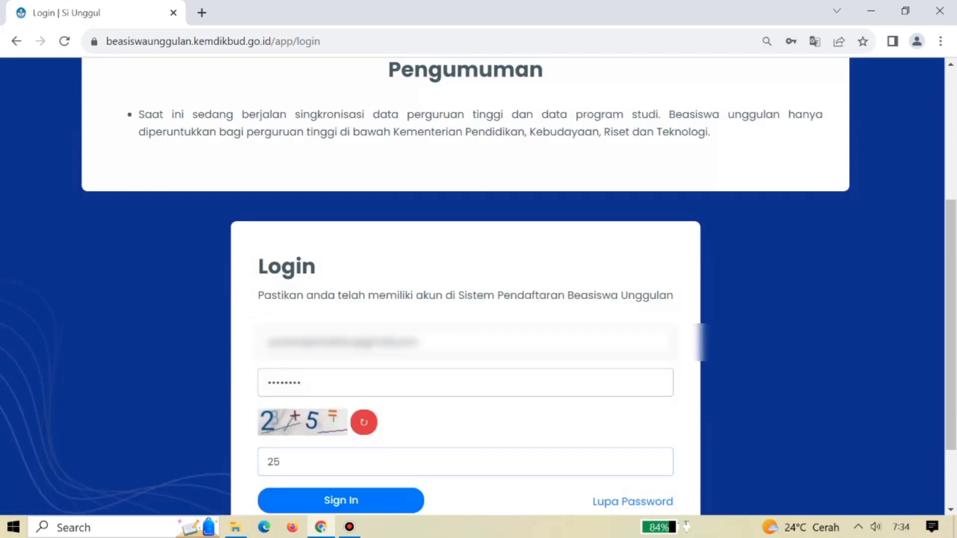
left_click(341, 500)
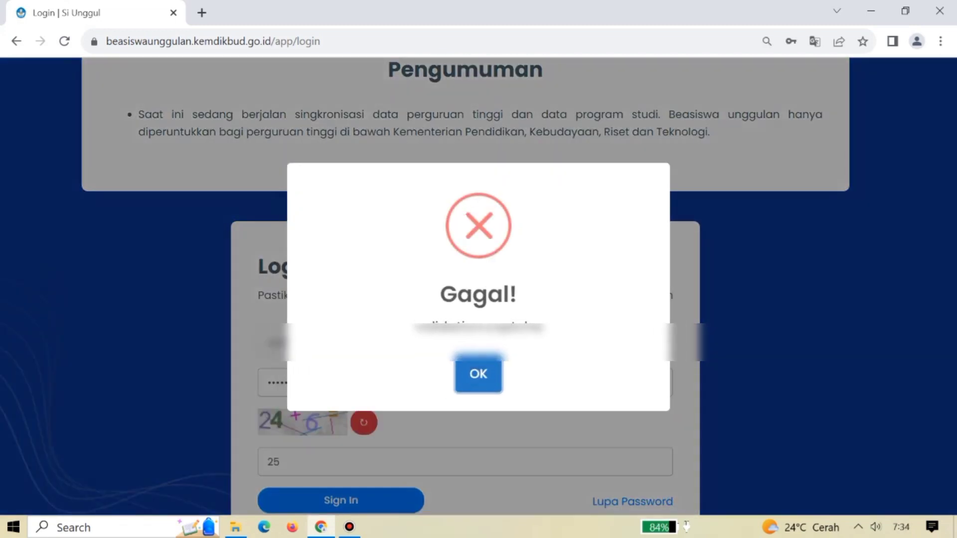
key("Return")
double_click(273, 461)
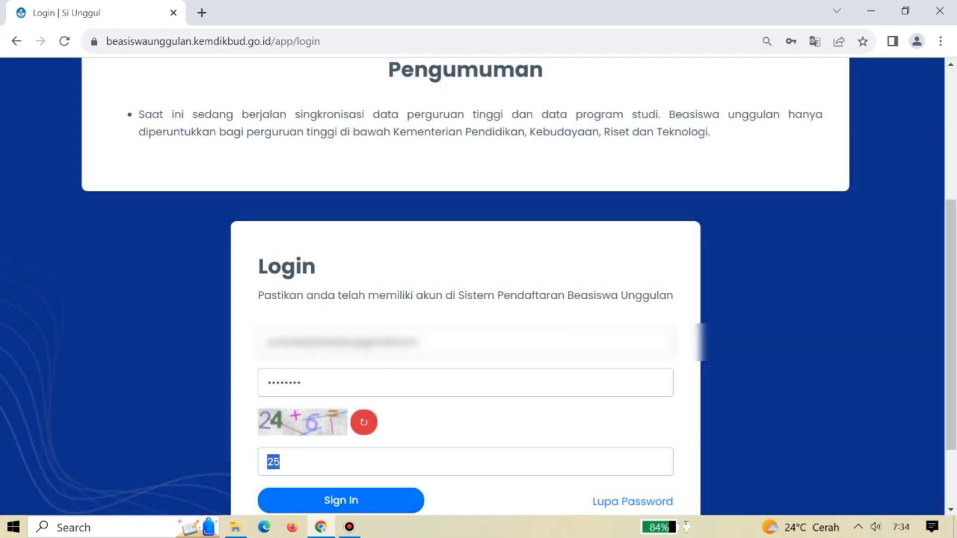
type("30")
key("Return")
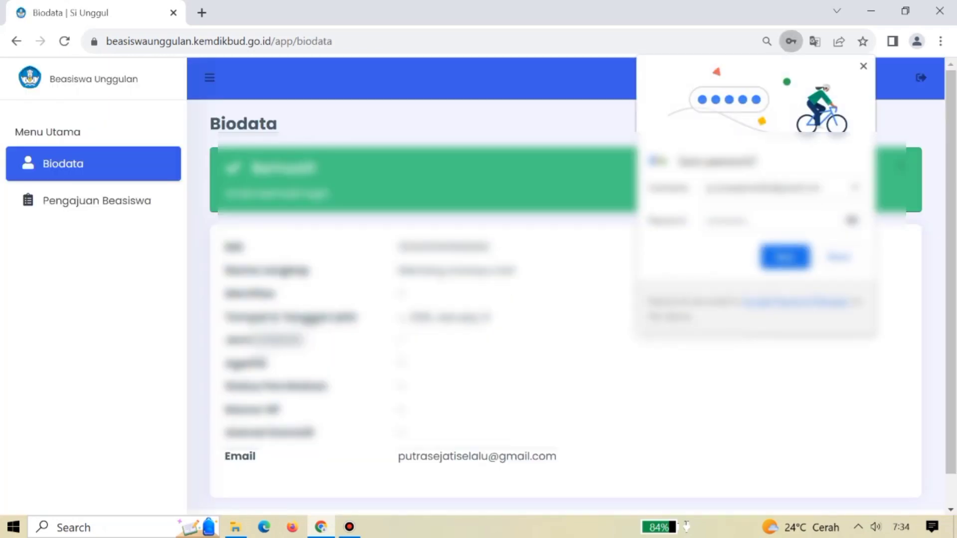
Dismiss the save-password prompt and success alert, then start a new application under Pengajuan Beasiswa.
left_click(863, 66)
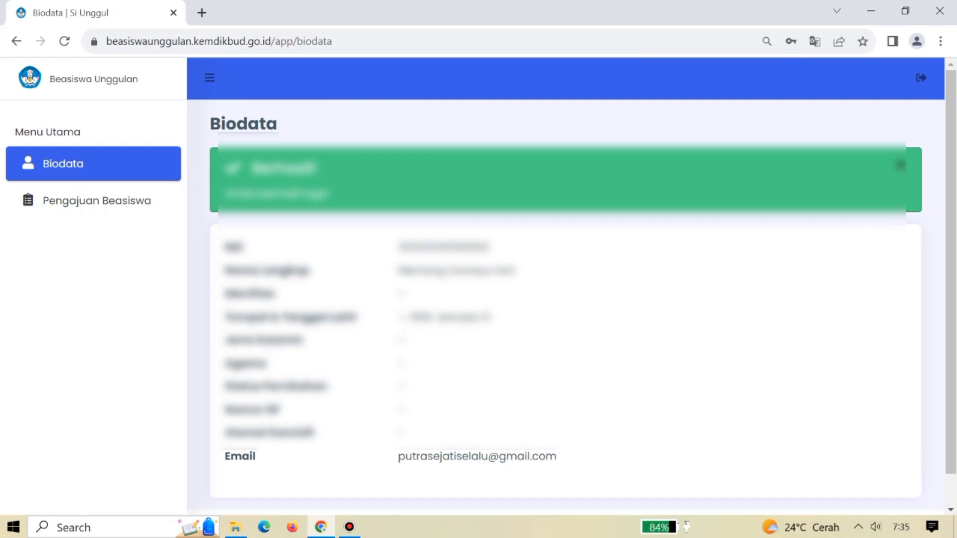
left_click(901, 165)
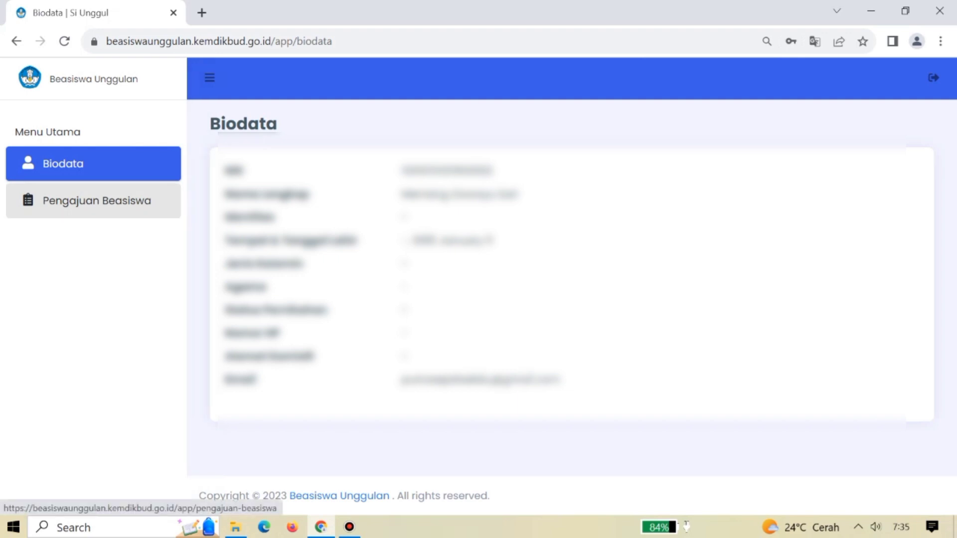
left_click(96, 200)
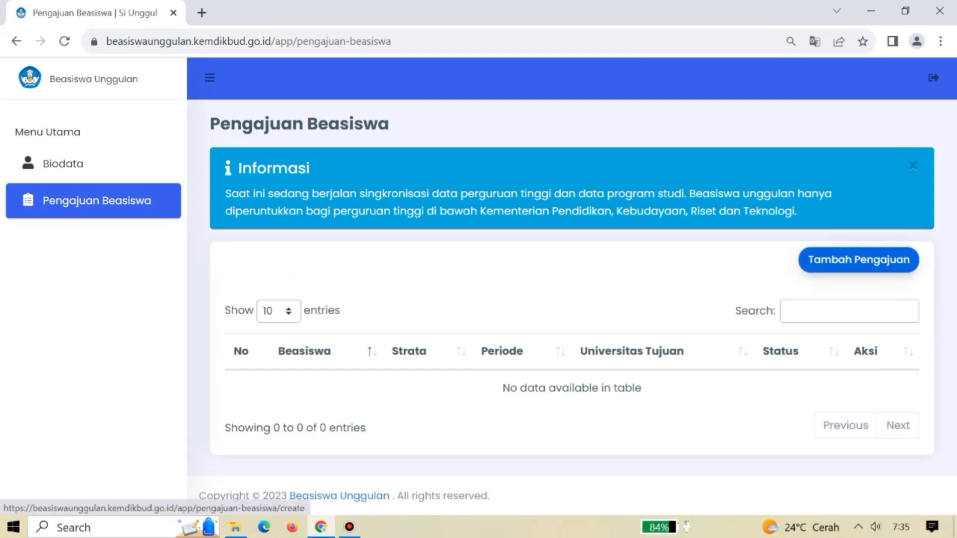
left_click(859, 260)
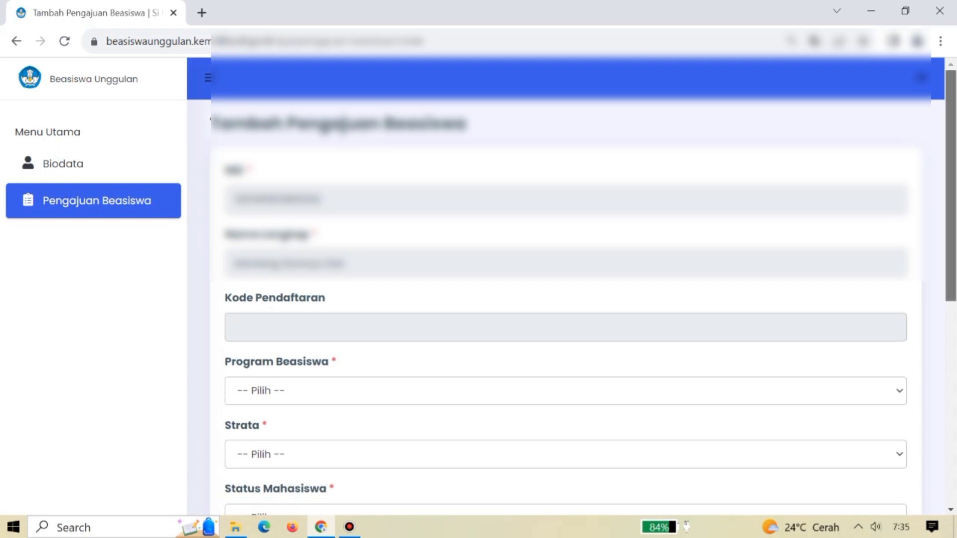
Set Program Beasiswa to Masyarakat Berprestasi and Strata to S1.
scroll(479, 287, "down", 3)
scroll(566, 287, "down", 2)
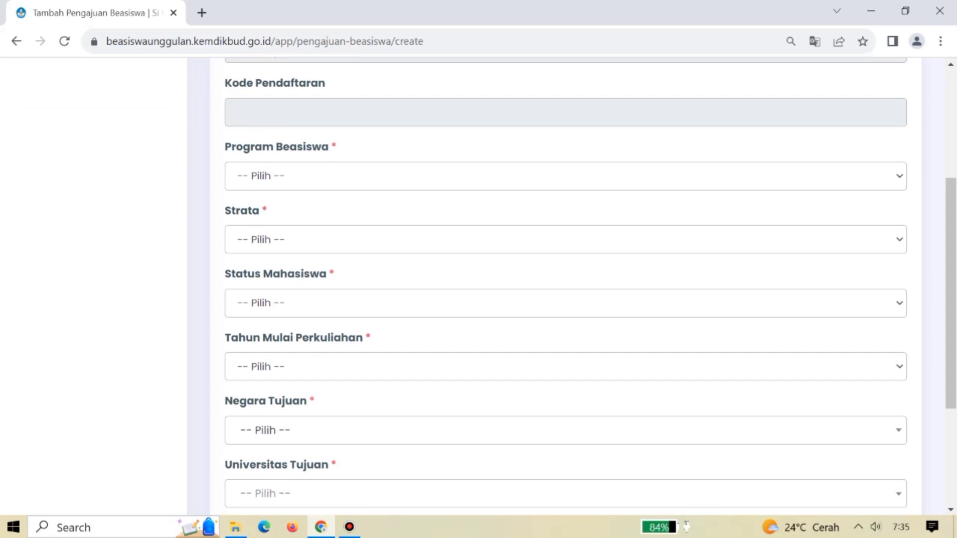
left_click(564, 175)
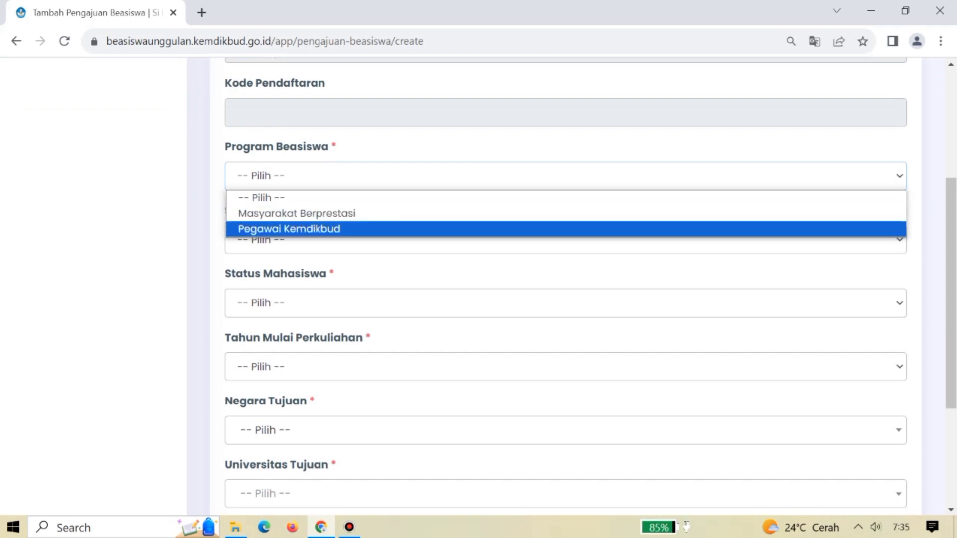
key("Up")
key("Return")
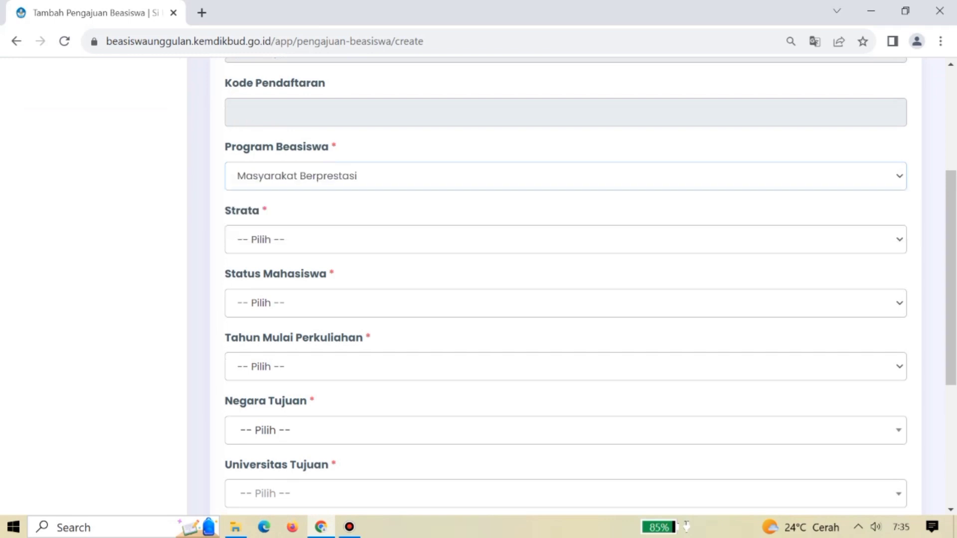
left_click(565, 240)
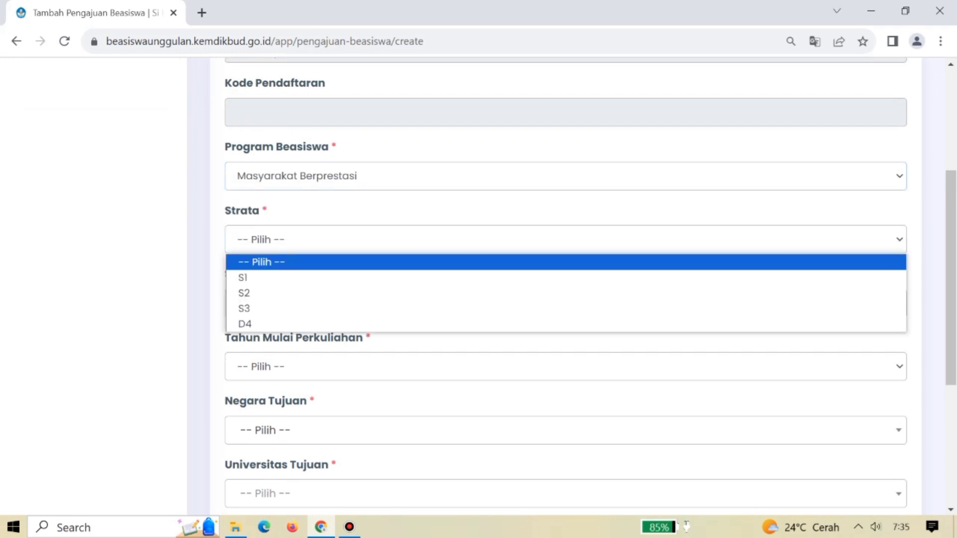
key("Down")
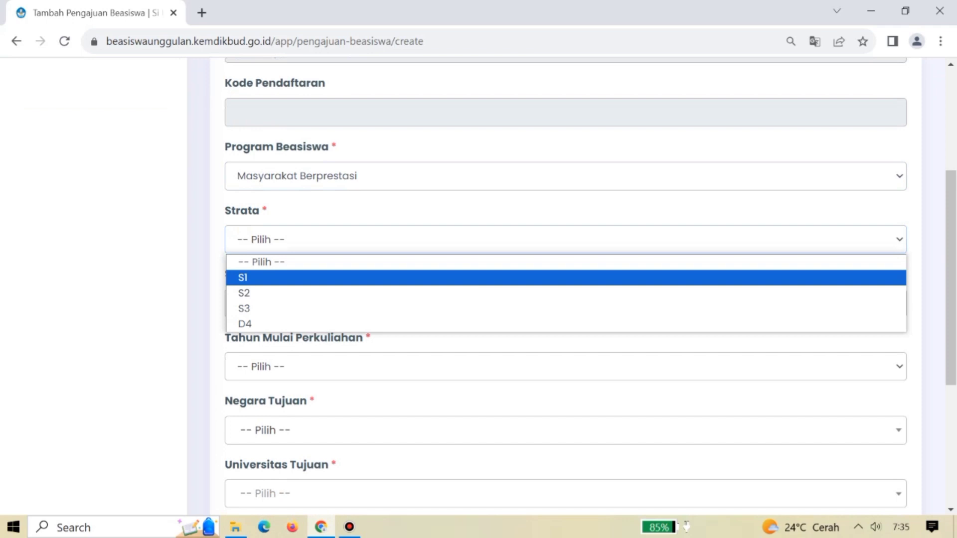
key("Down")
key("Down")
key("Down")
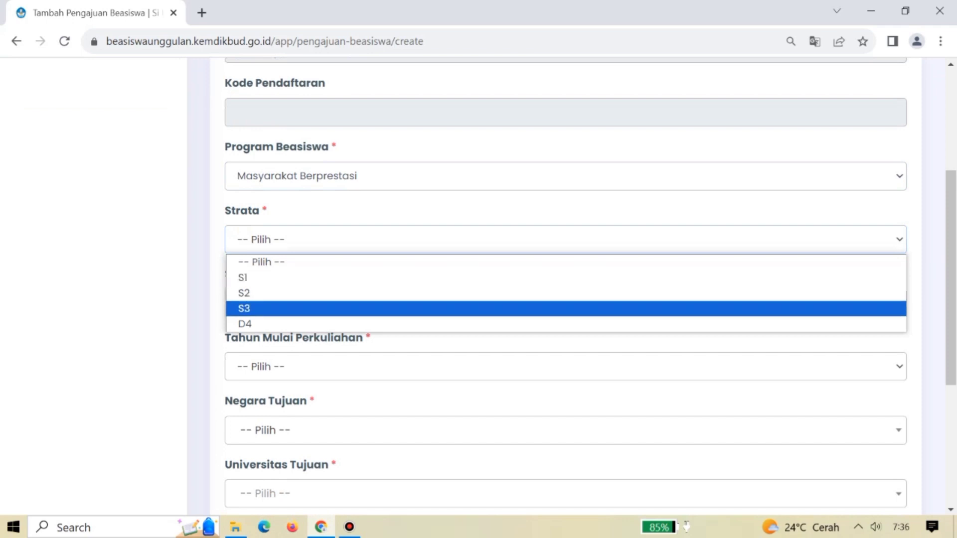
key("Up")
key("Up")
key("Up")
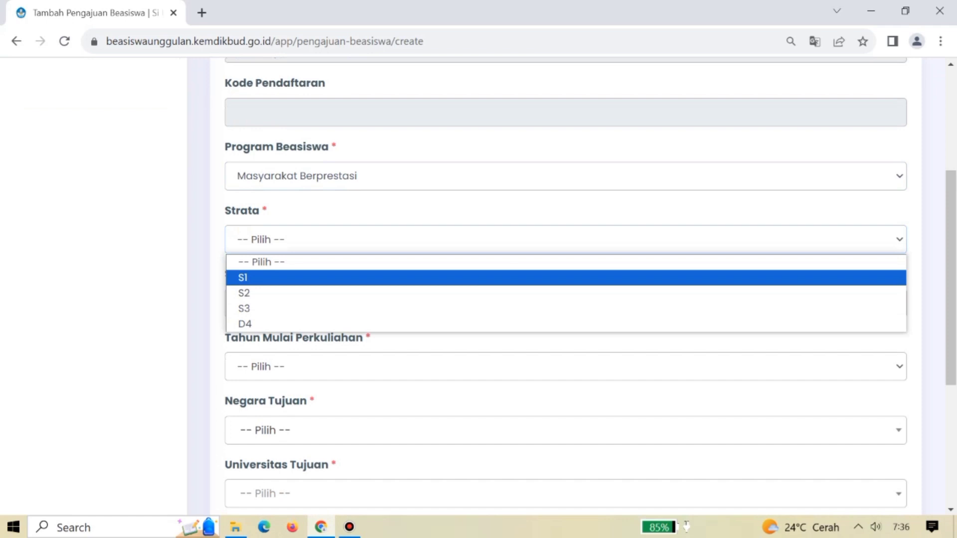
key("Return")
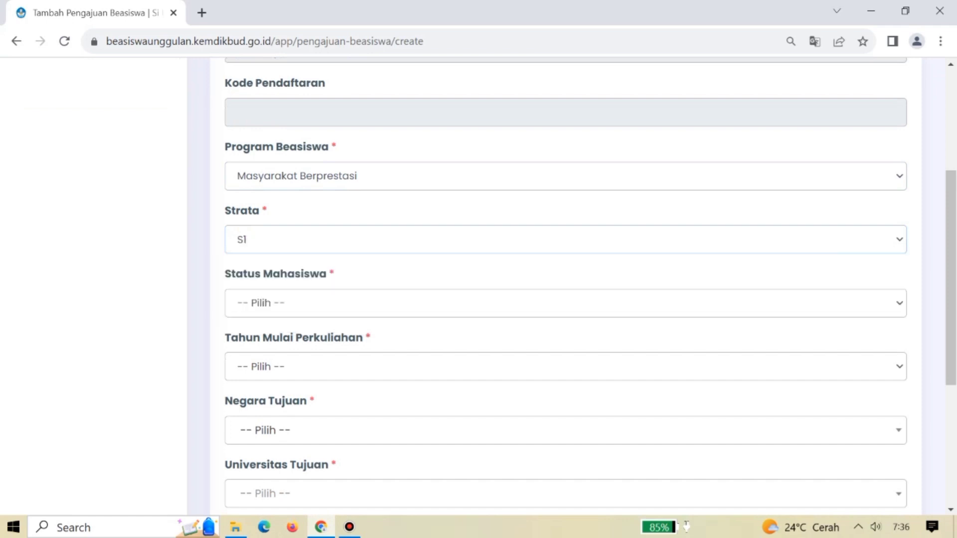
Choose Mahasiswa Baru as the Status Mahasiswa.
key("Tab")
key("alt+Down")
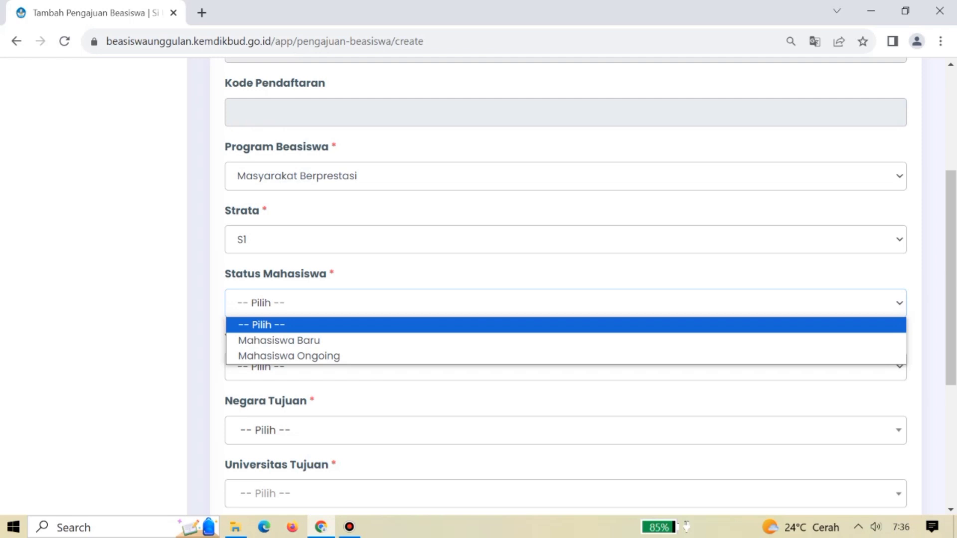
key("Down")
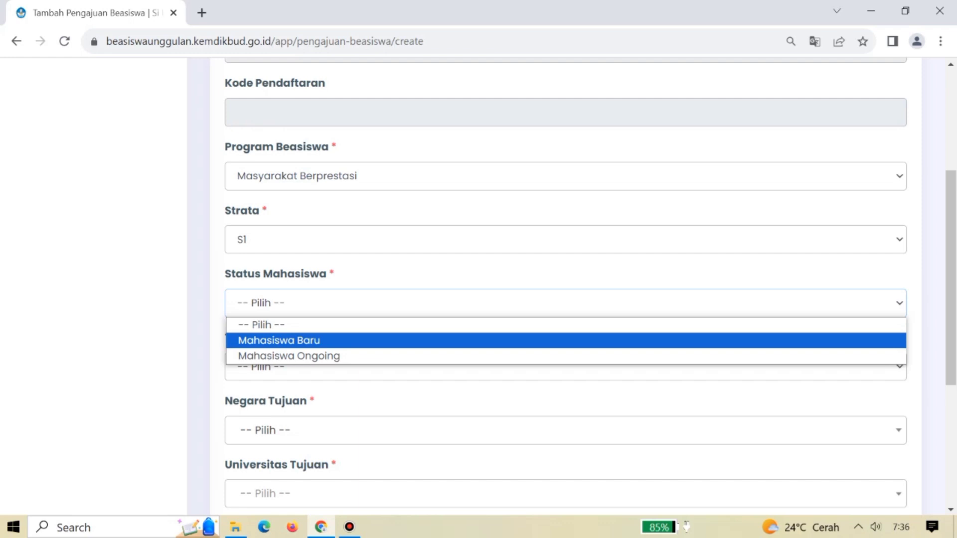
key("Down")
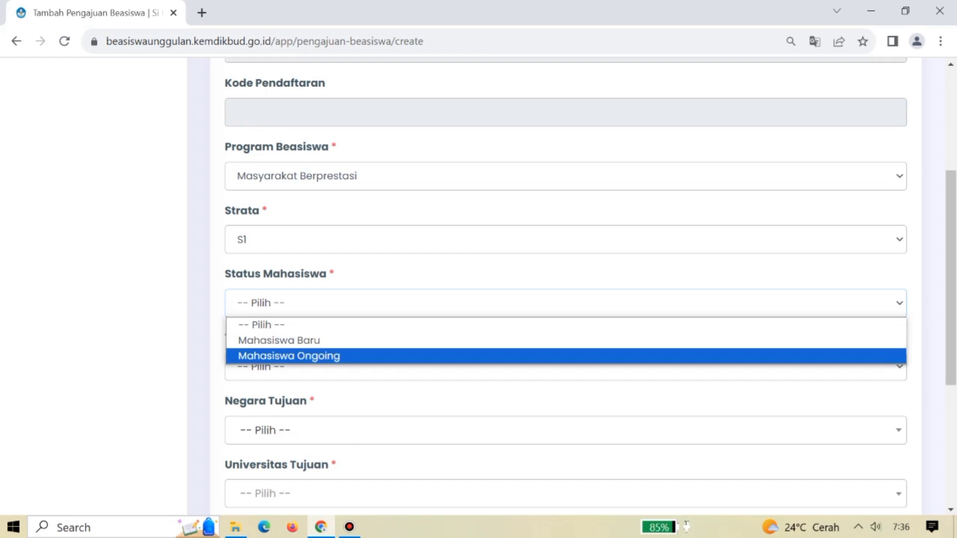
key("Up")
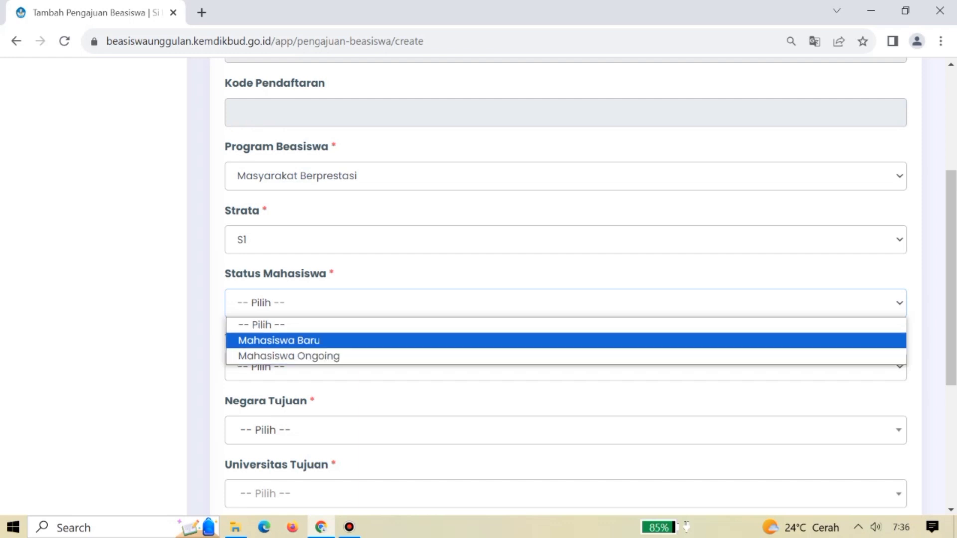
key("Return")
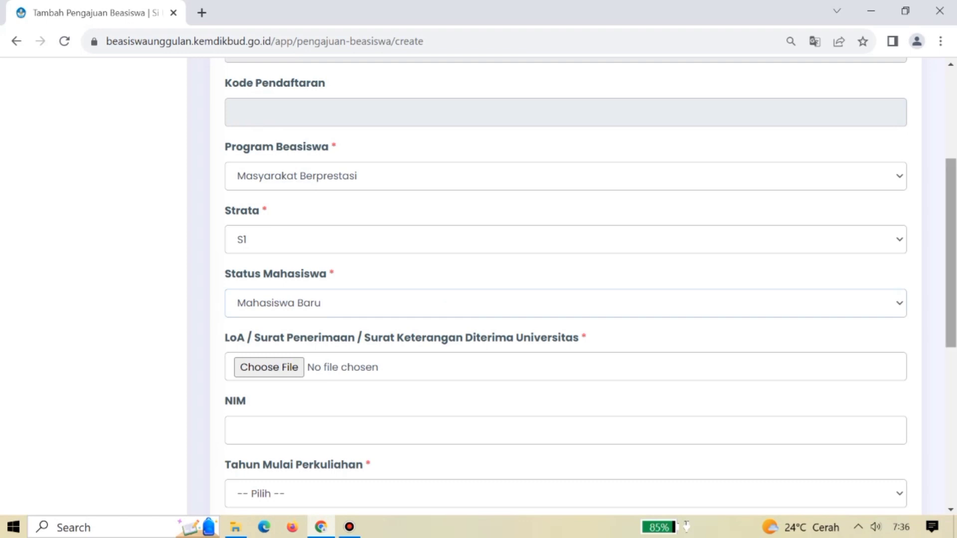
scroll(566, 284, "down", 3)
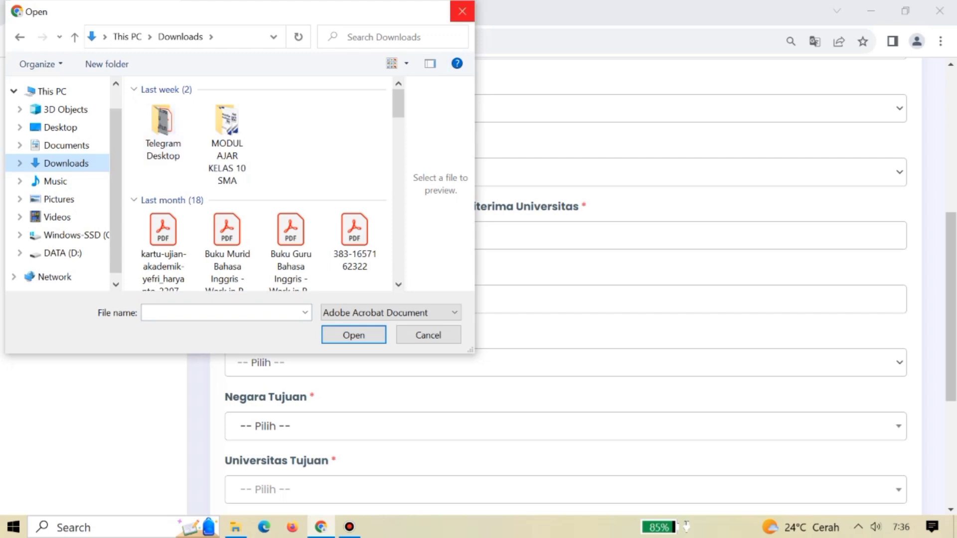
left_click(462, 11)
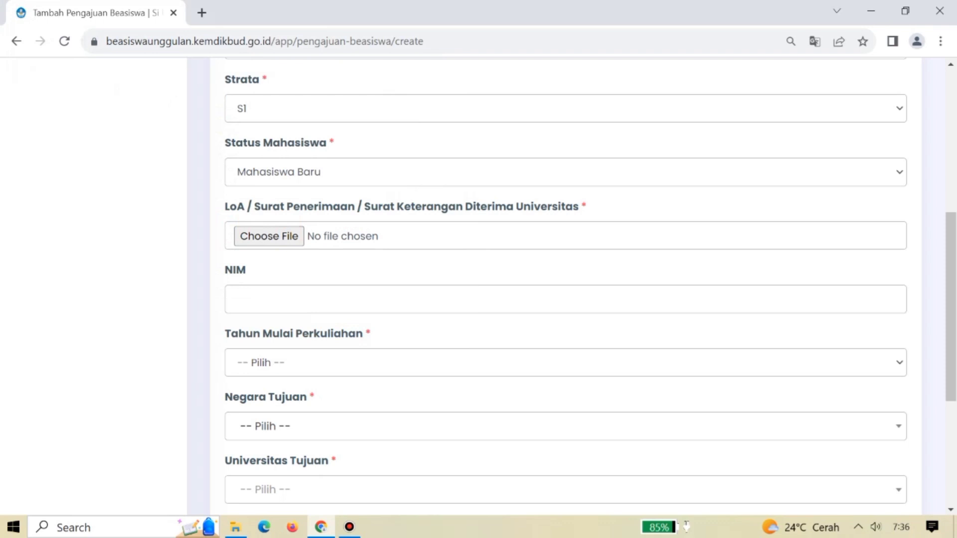
left_click(235, 299)
scroll(566, 287, "down", 3)
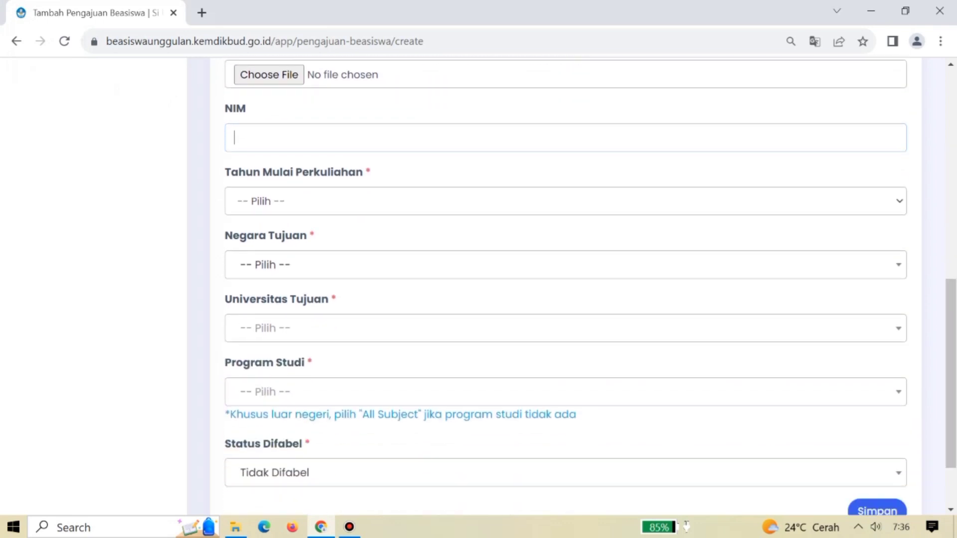
Set Tahun Mulai Perkuliahan to 2023 and Negara Tujuan to Indonesia.
left_click(566, 201)
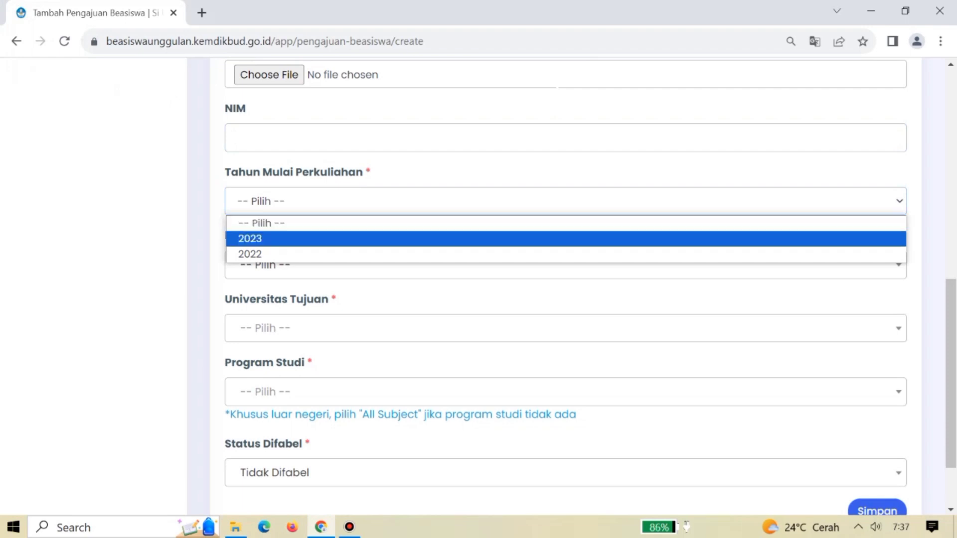
left_click(566, 238)
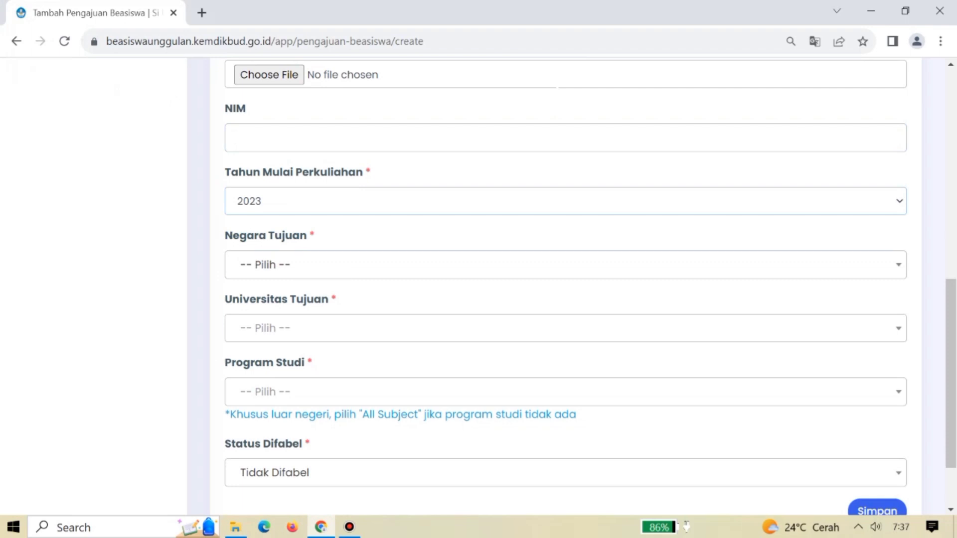
left_click(299, 265)
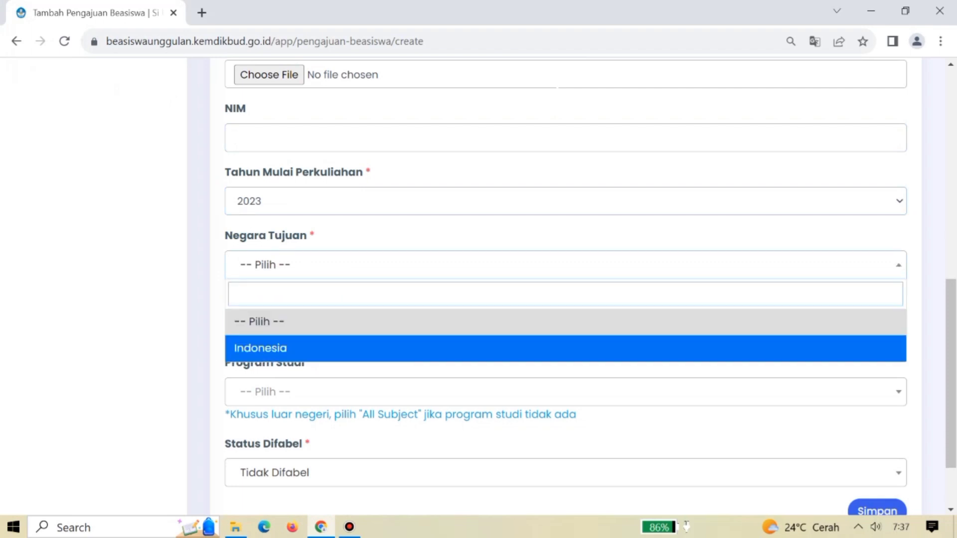
key("Return")
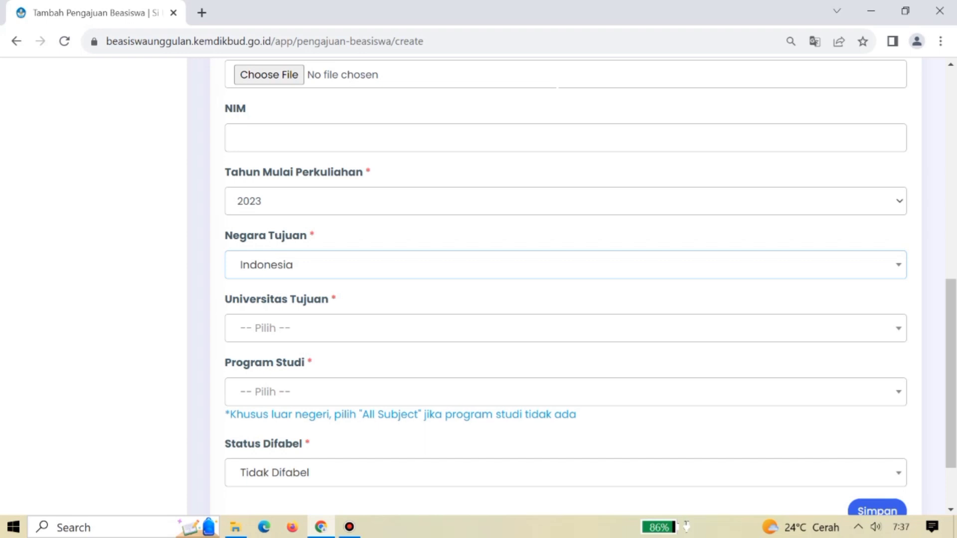
Search 'universitas negeri' and select Universitas Negeri Manado as the destination university.
left_click(299, 328)
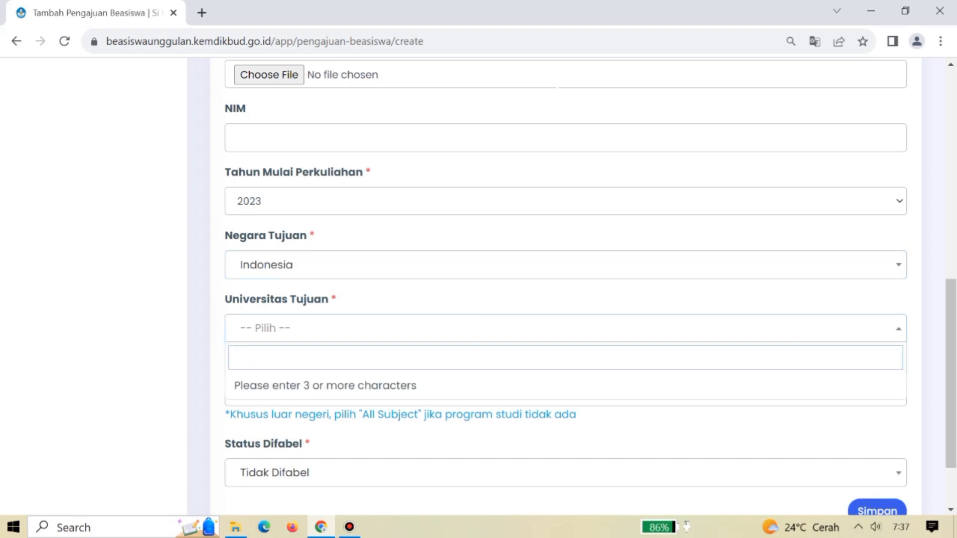
type("univer")
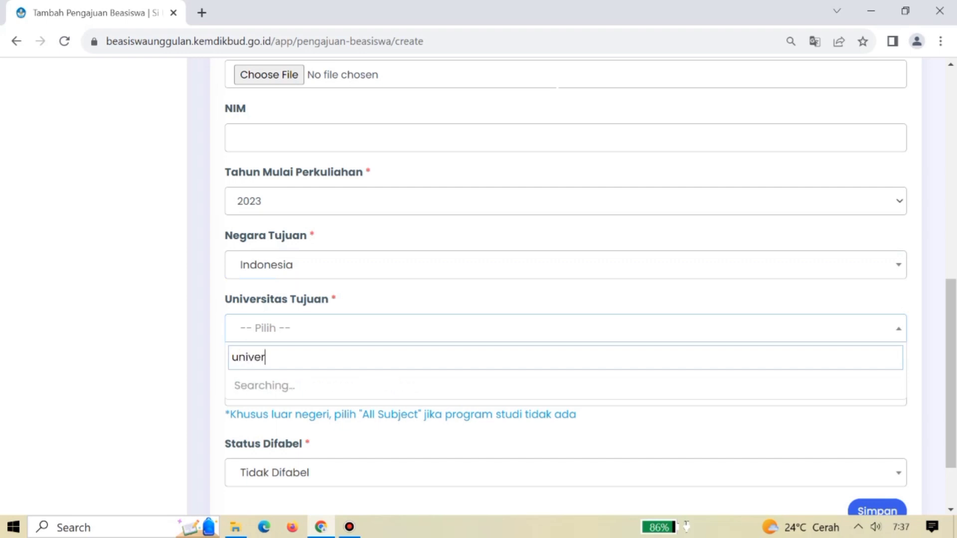
type("sitas negeri")
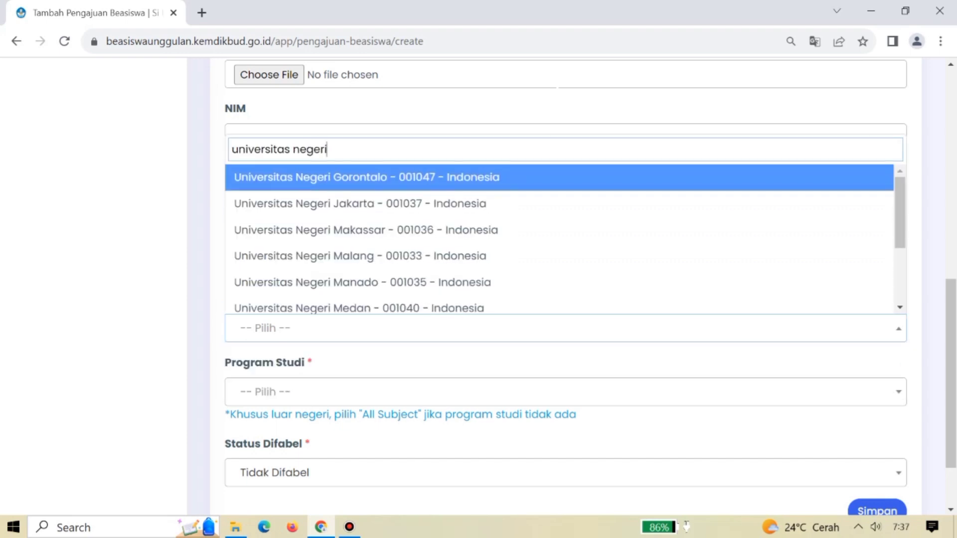
type(" padang")
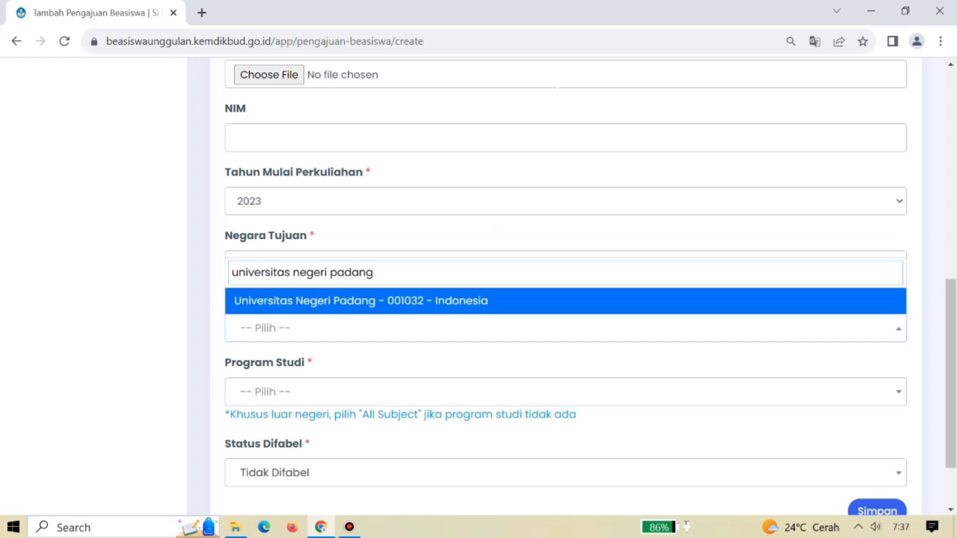
key("BackSpace")
key("BackSpace")
key("BackSpace")
key("BackSpace")
key("BackSpace")
key("BackSpace")
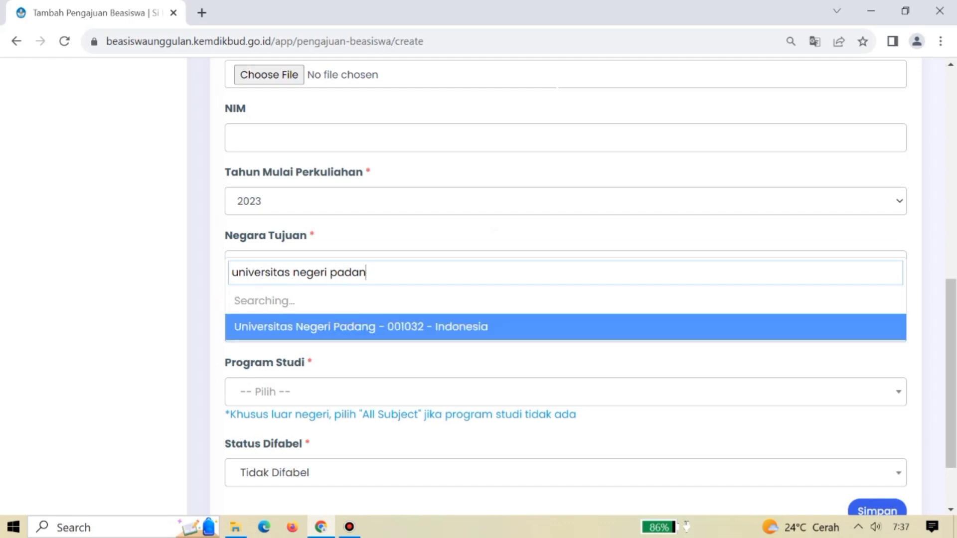
key("Up")
key("Up")
key("Up")
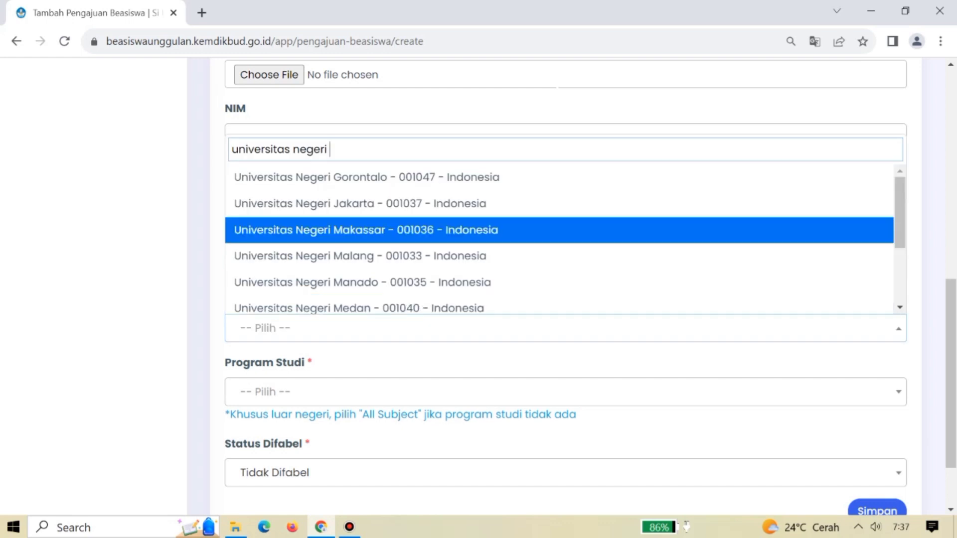
key("Up")
key("Down")
key("Down")
key("Down")
key("Up")
key("Up")
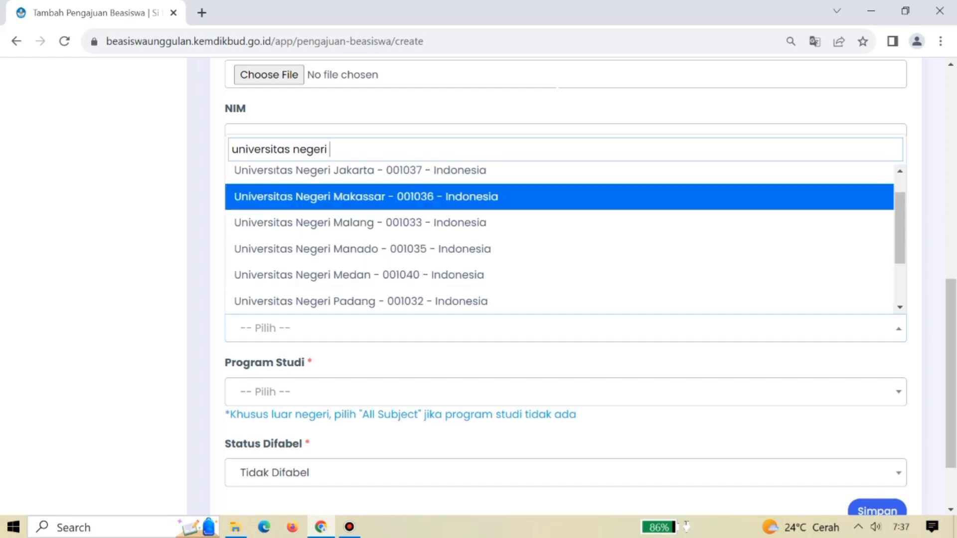
key("Down")
key("Down")
key("Down")
key("Up")
key("Down")
key("Down")
key("Down")
key("Down")
key("Up")
key("Up")
key("Up")
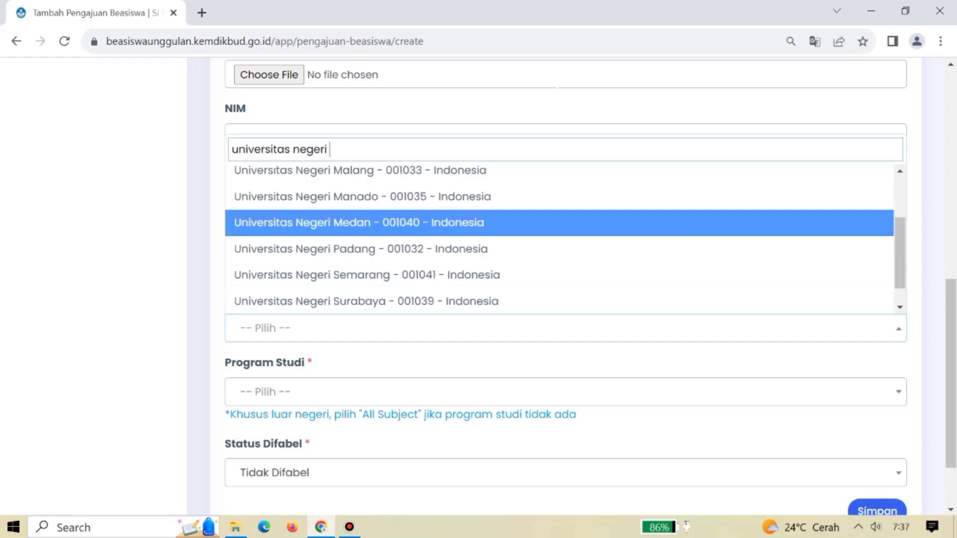
key("Up")
key("Up")
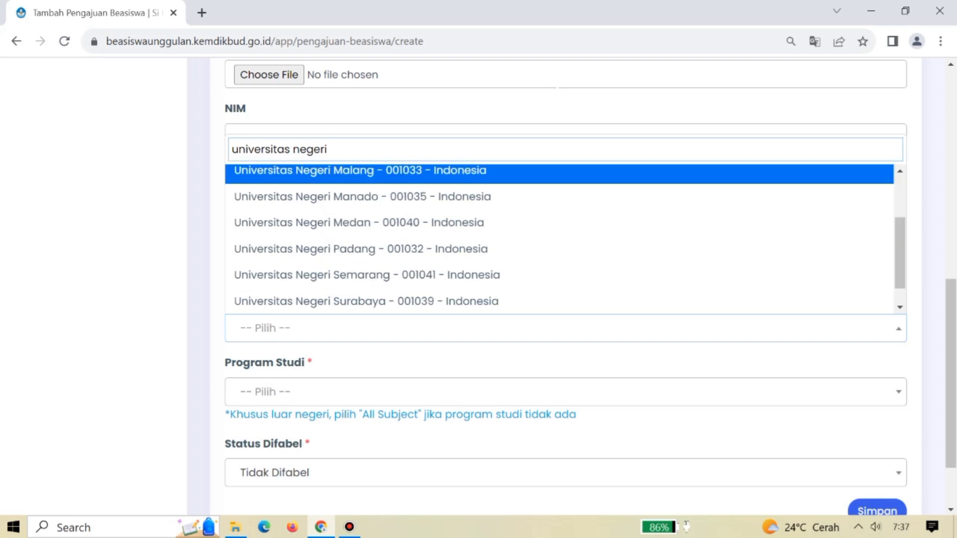
key("Down")
key("Return")
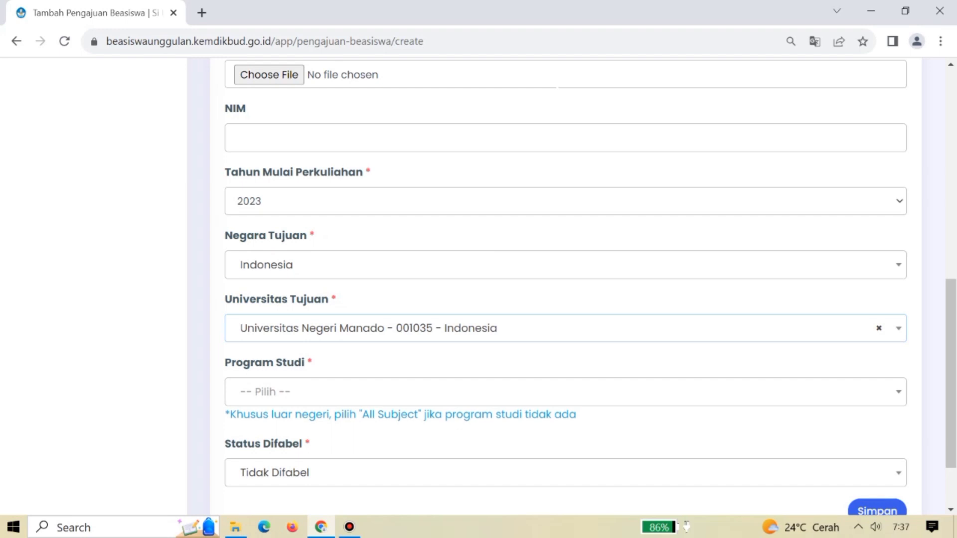
Search Program Studi for 'pendidikan' and browse the matching S1 programmes.
key("Tab")
key("Return")
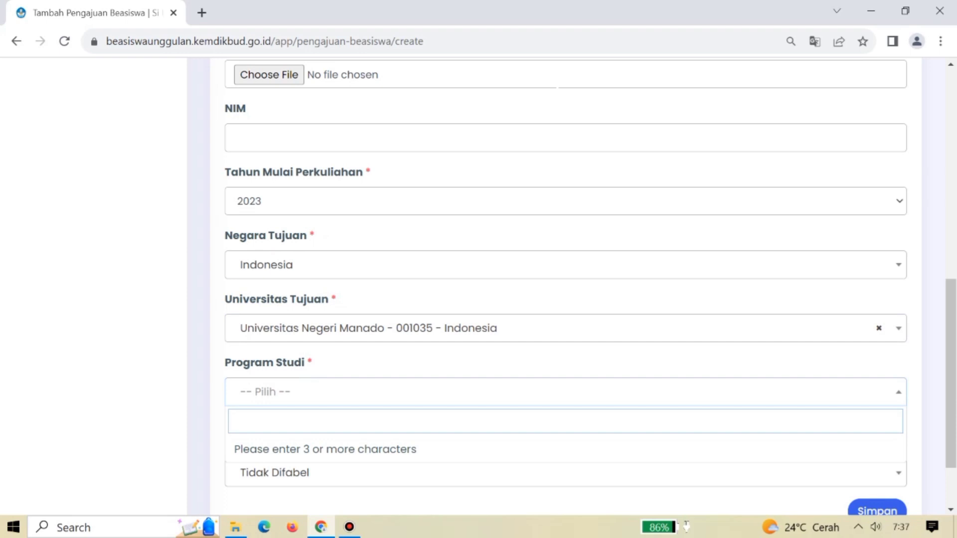
type("pendidikan")
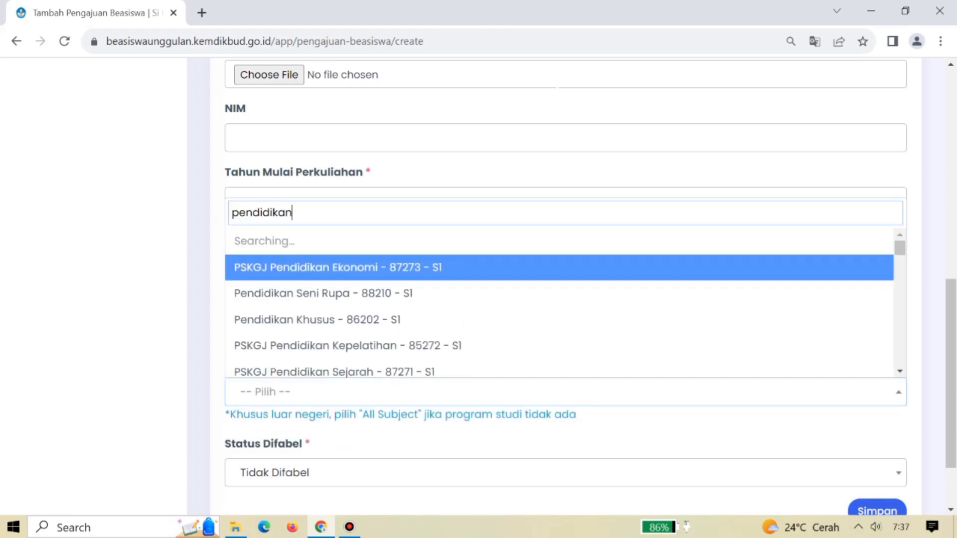
key("Down")
key("Down")
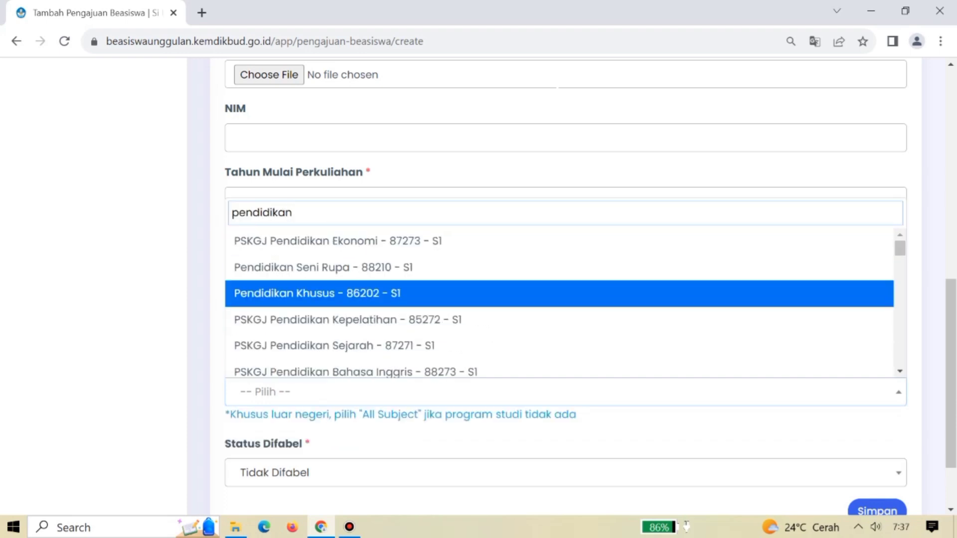
key("Up")
key("Up")
key("Down")
key("Down")
key("Down")
key("Down")
key("Down")
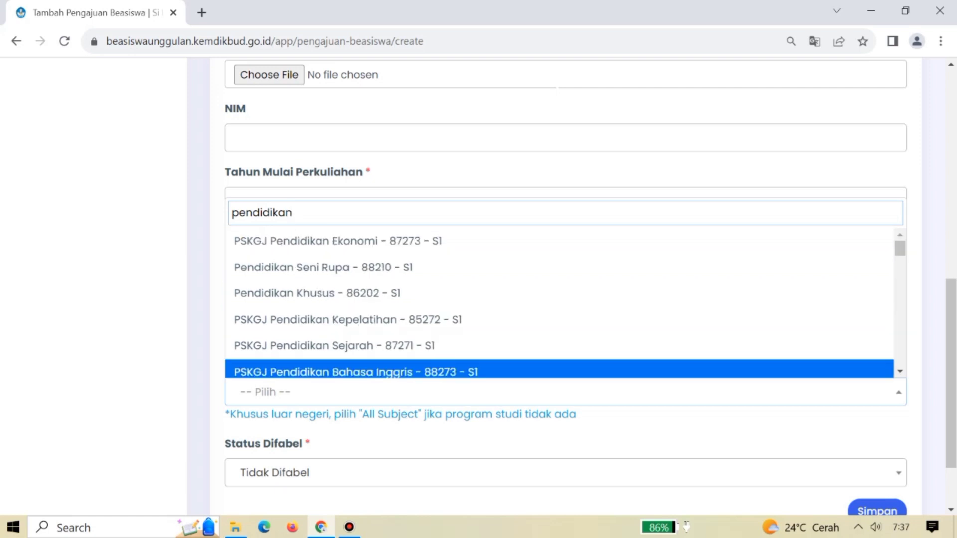
key("Up")
key("Up")
key("Up")
key("Up")
Choose Pendidikan Seni Rupa - 88210 - S1, keep Status Difabel at Tidak Difabel, and save.
key("Return")
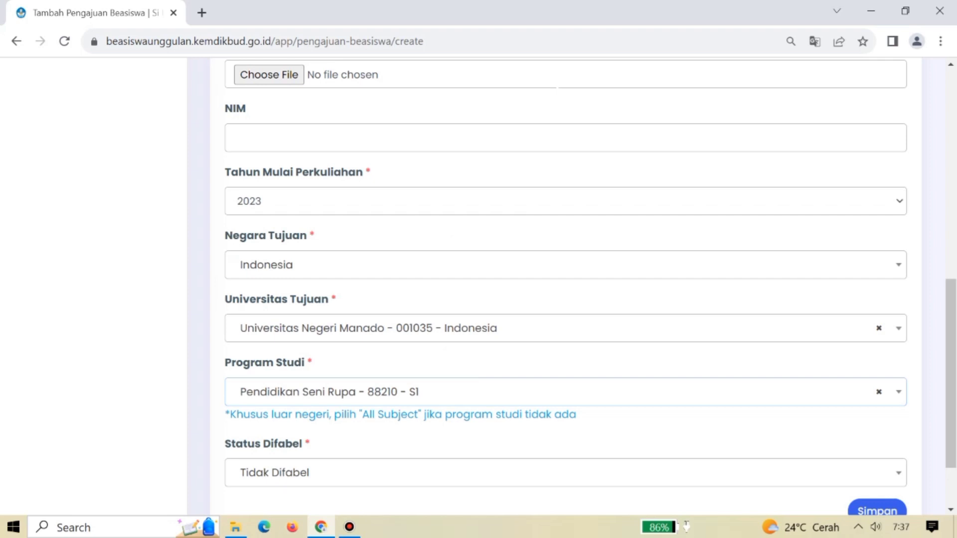
scroll(572, 285, "down", 2)
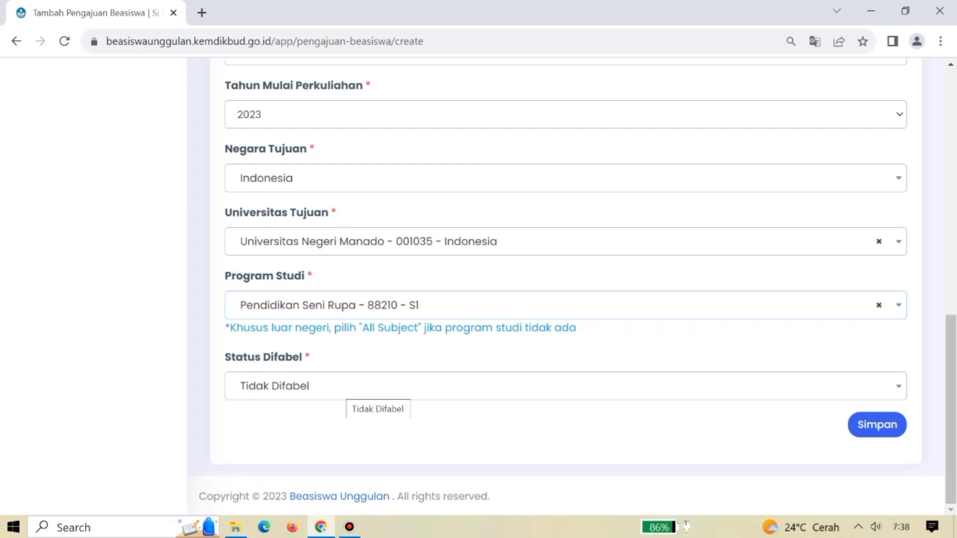
left_click(348, 388)
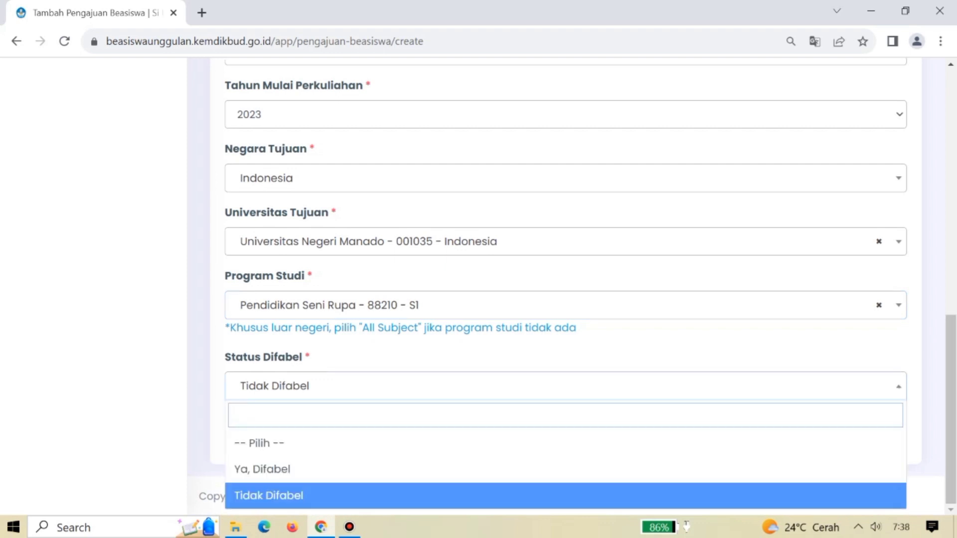
key("Up")
key("Down")
key("Up")
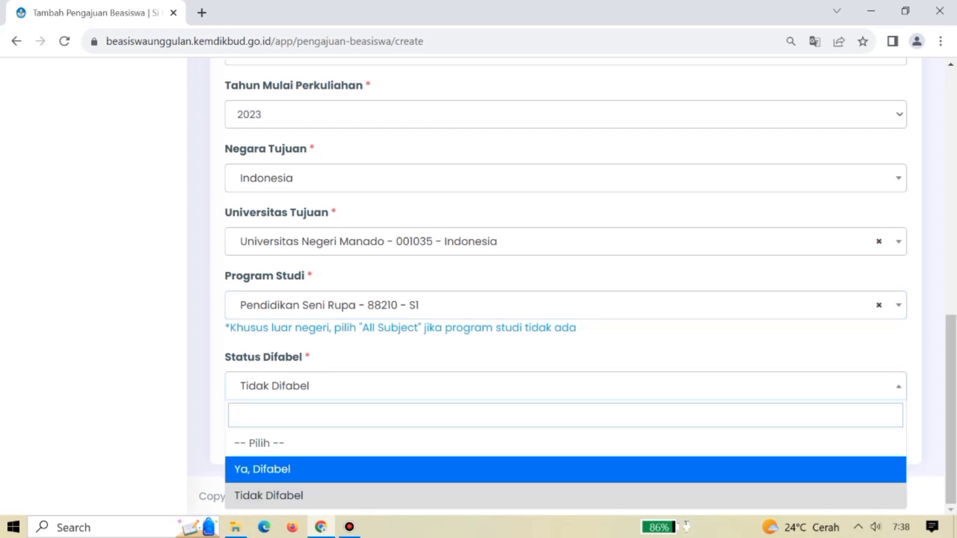
key("Return")
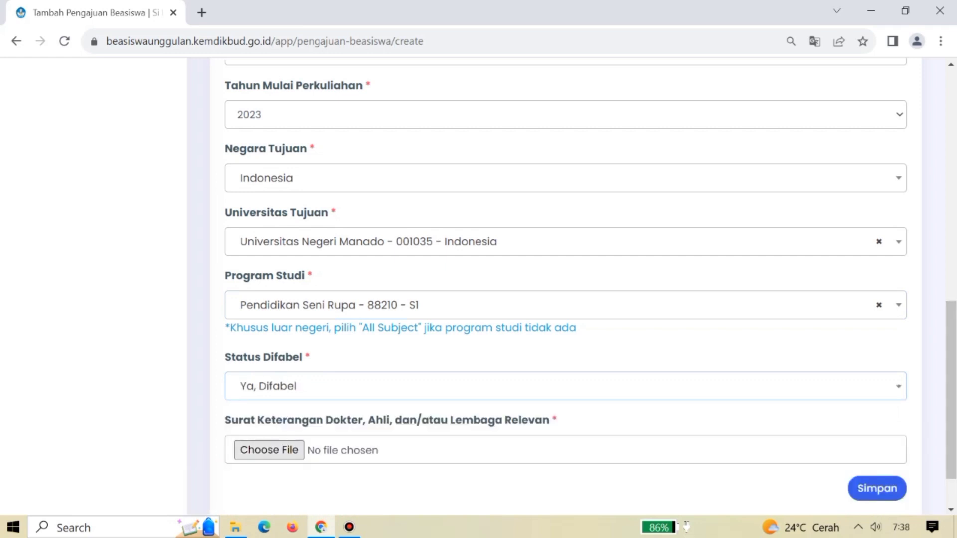
key("Down")
key("Down")
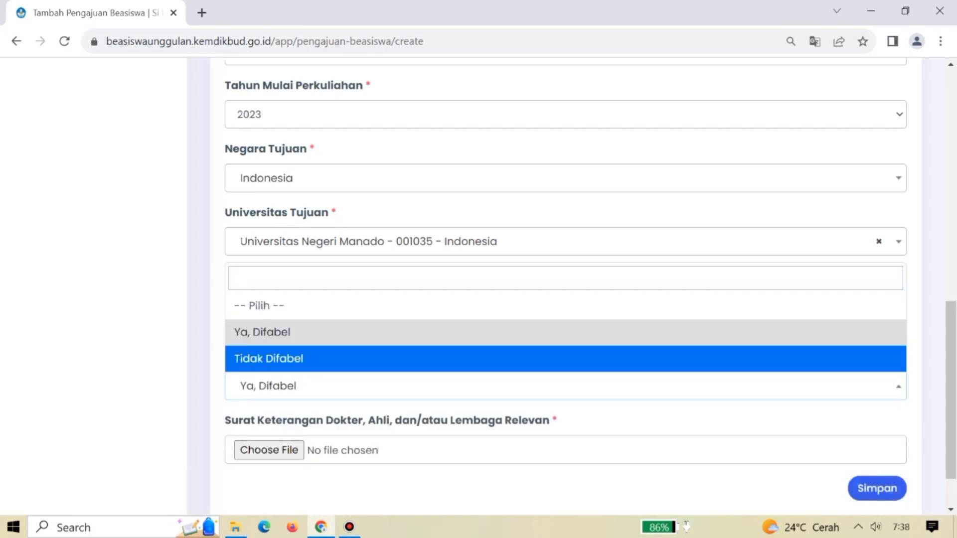
key("Return")
key("Tab")
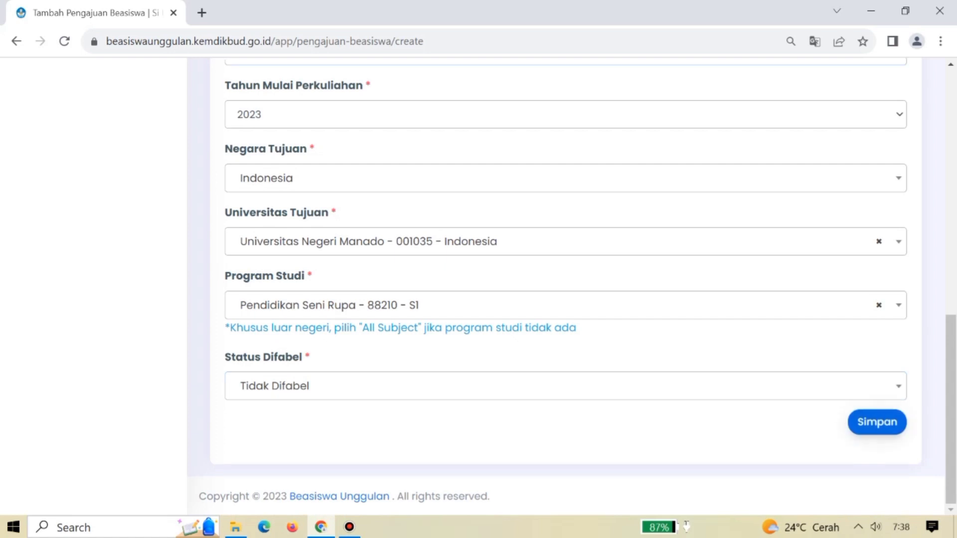
key("Return")
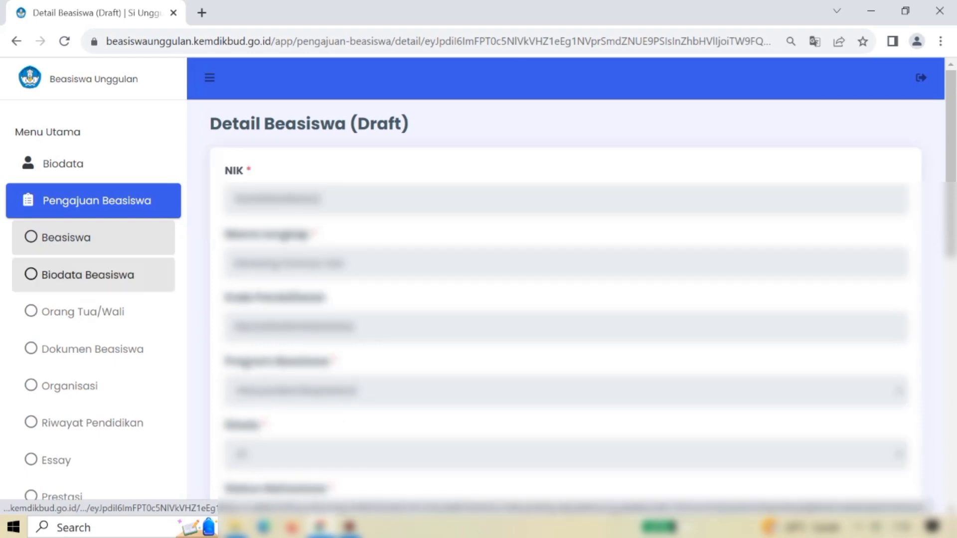
Open Biodata Beasiswa and answer Ya to updating the main biodata.
left_click(88, 275)
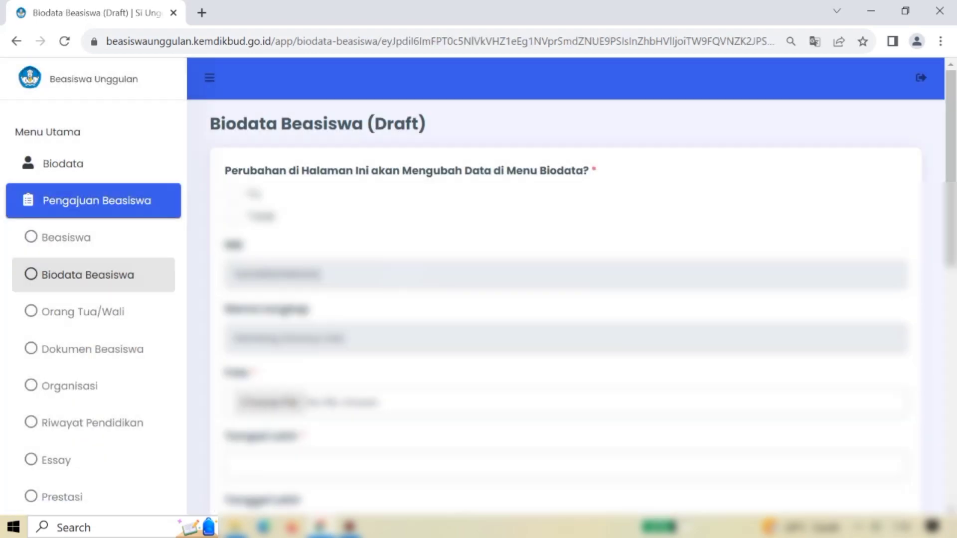
scroll(566, 287, "down", 2)
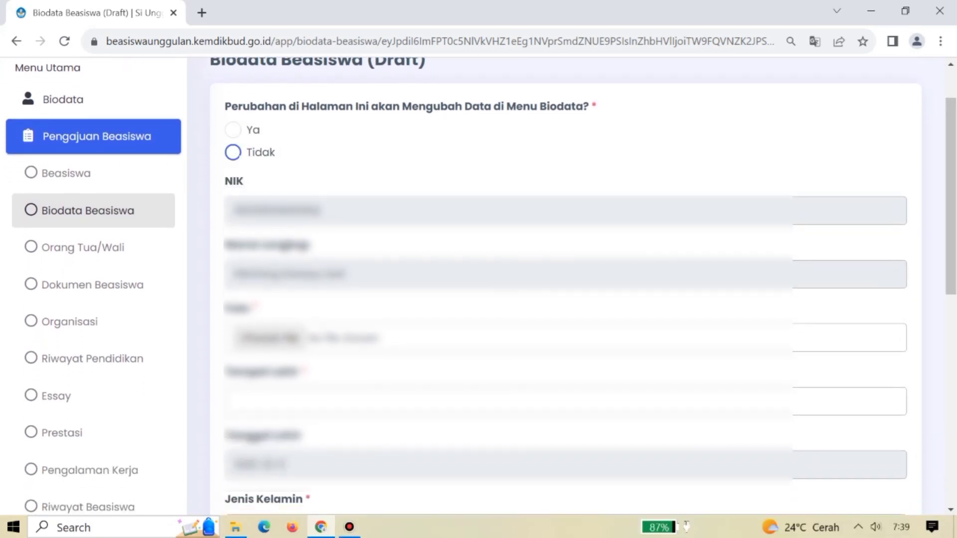
left_click(233, 129)
scroll(566, 285, "down", 4)
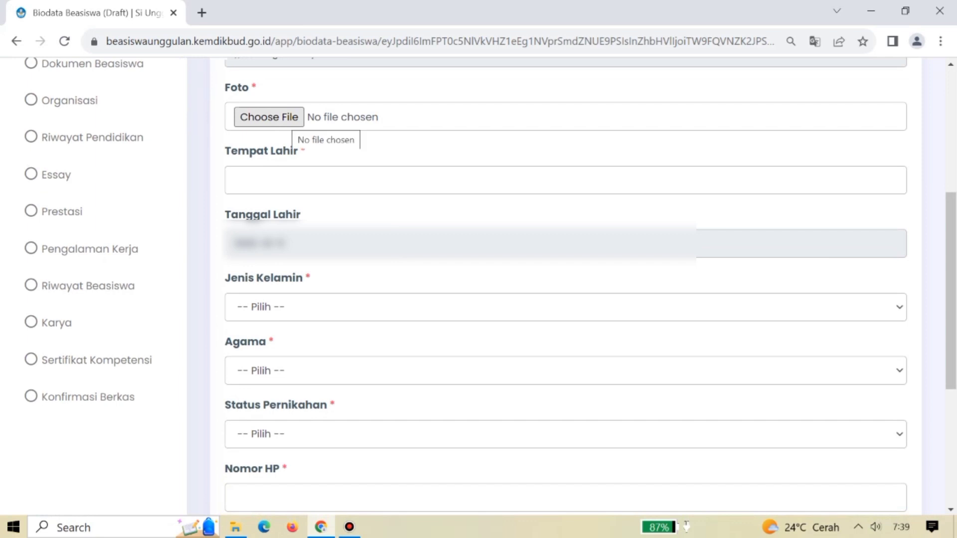
Leave the photo upload empty, enter the Alamat Domisili field, and save the form.
left_click(289, 119)
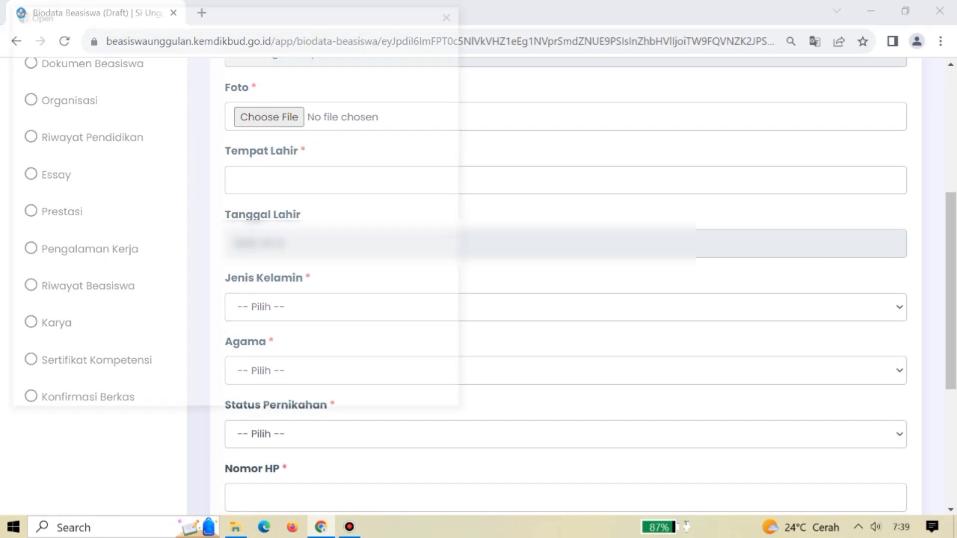
left_click(463, 11)
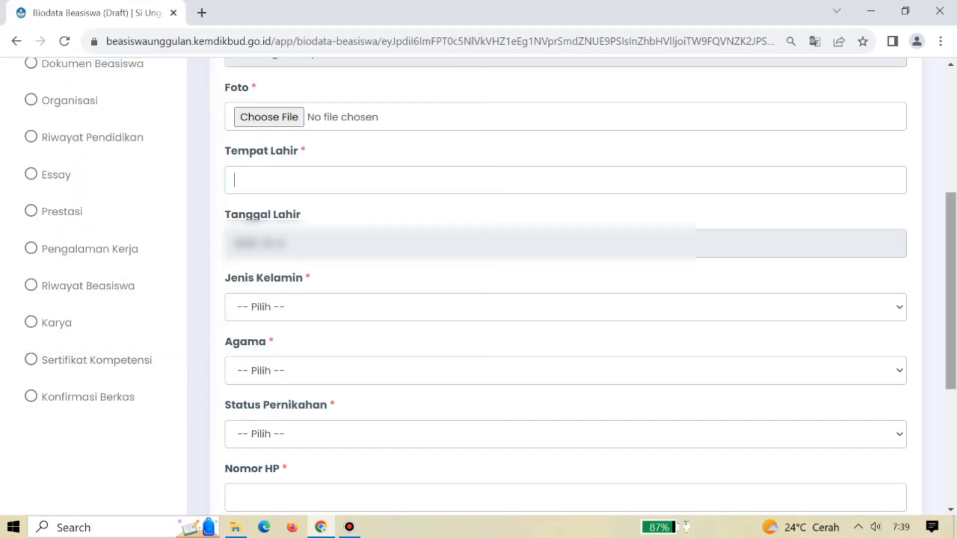
scroll(490, 284, "down", 1)
scroll(490, 284, "down", 4)
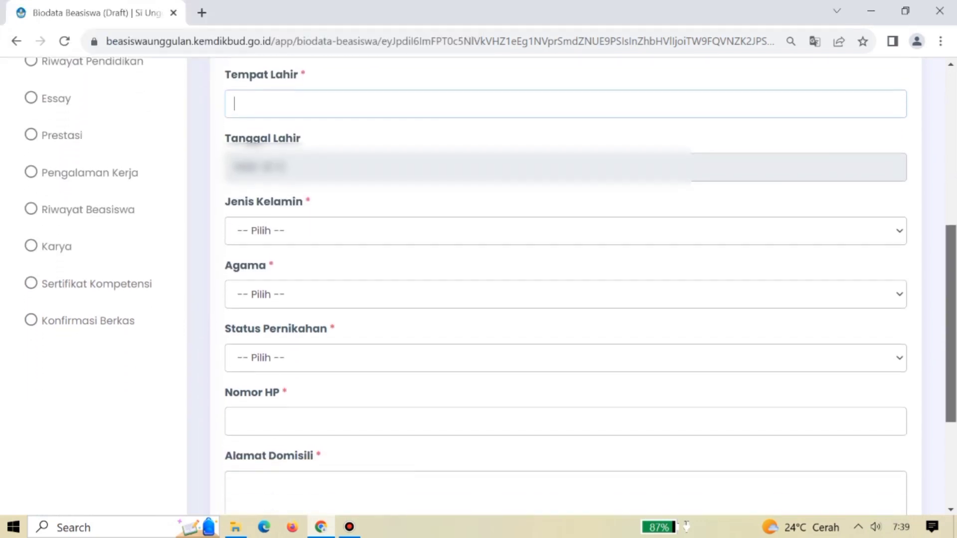
scroll(491, 284, "down", 1)
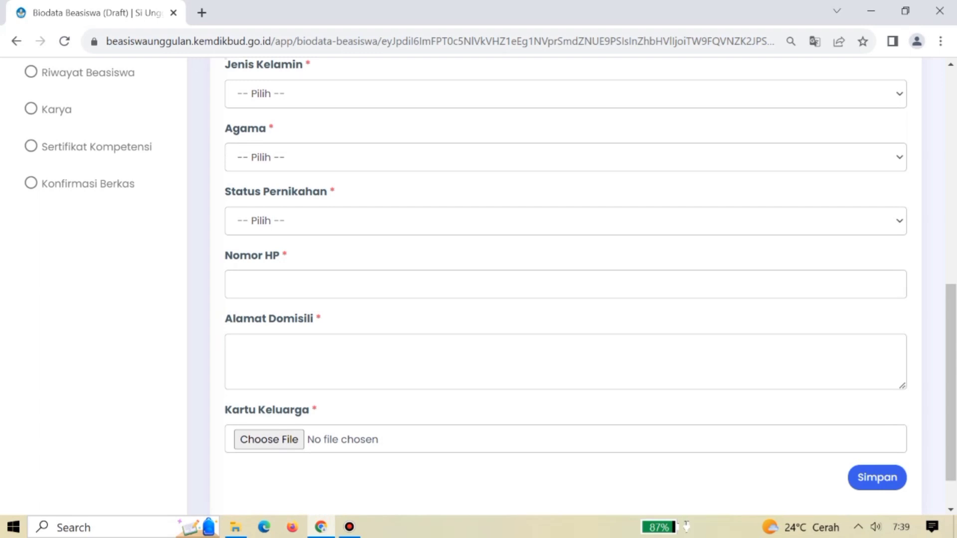
left_click(235, 347)
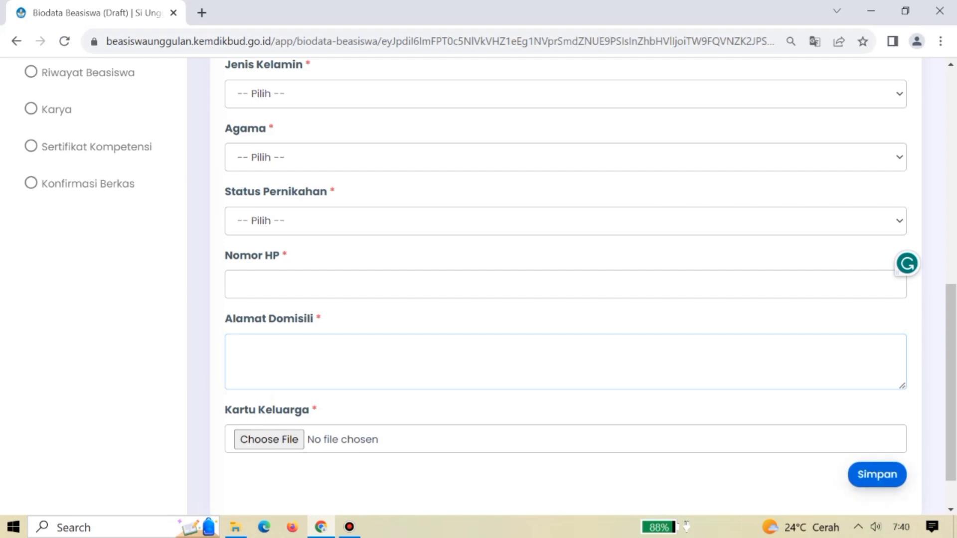
left_click(877, 475)
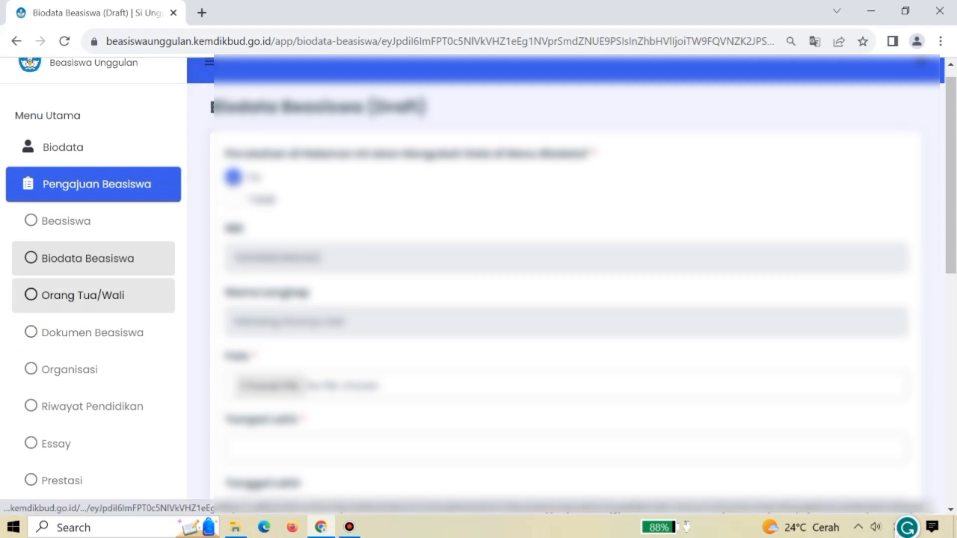
Start a new Orang Tua/Wali entry with type Ayah, passing through the name, phone and occupation fields.
left_click(83, 295)
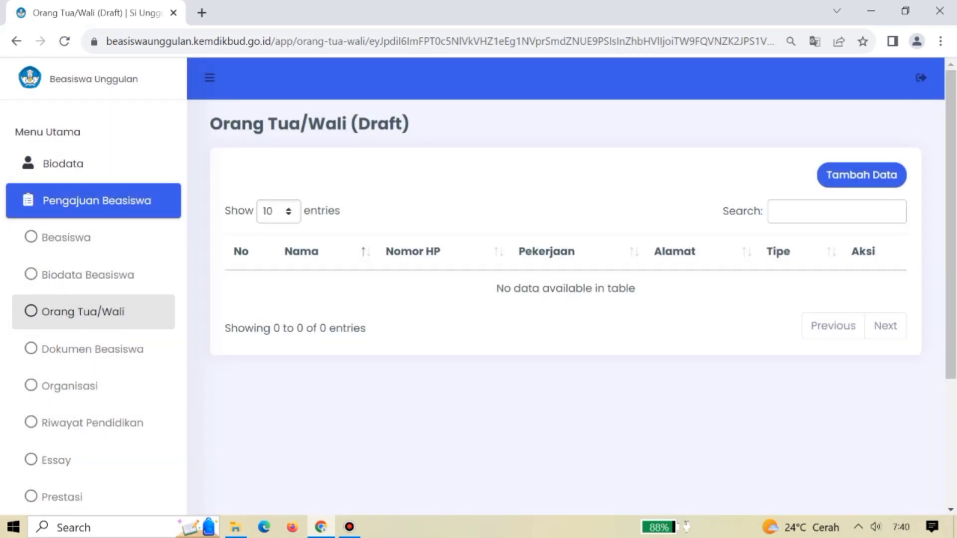
left_click(863, 175)
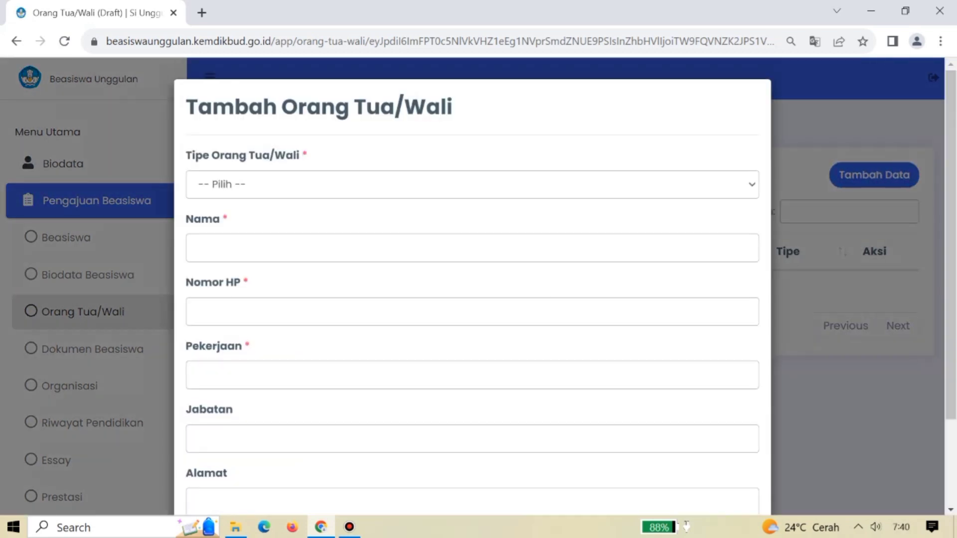
left_click(472, 184)
key("Down")
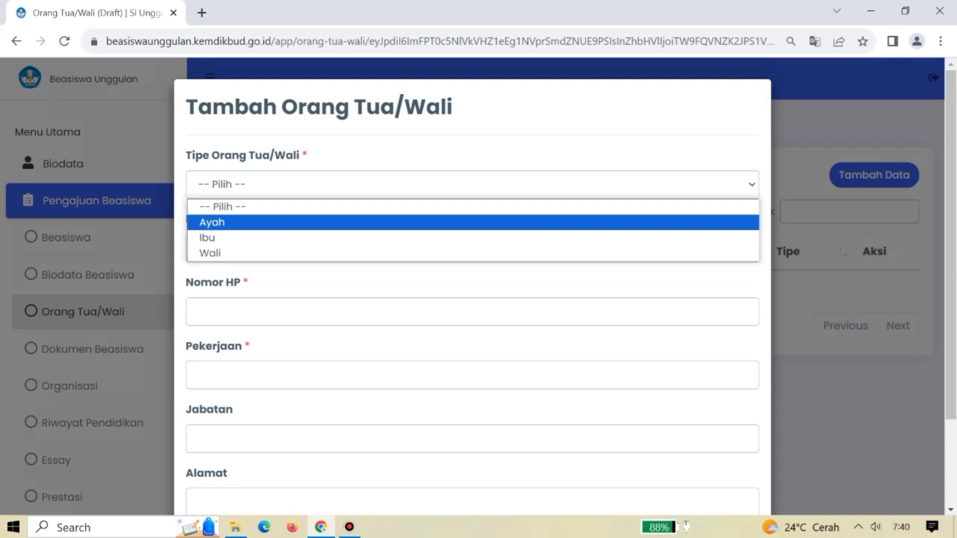
key("Return")
left_click(195, 248)
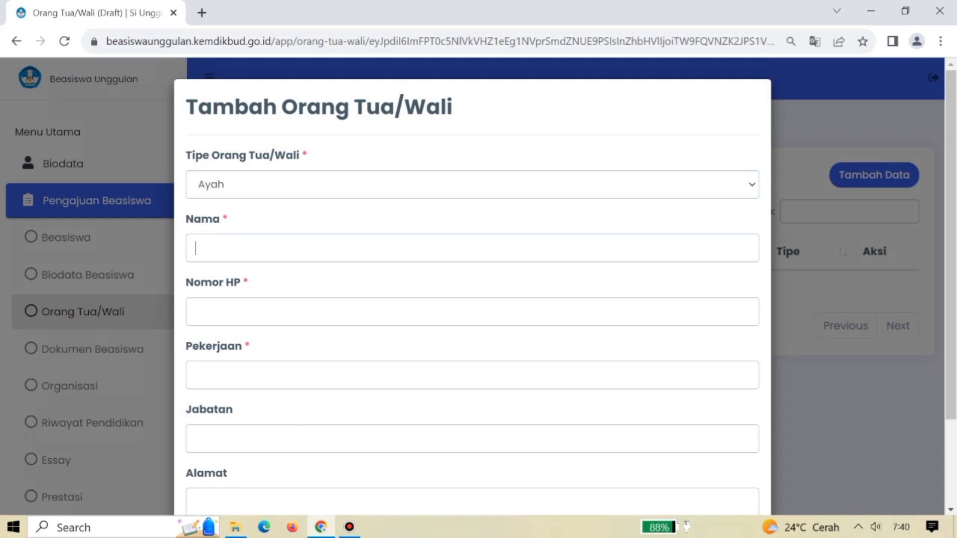
scroll(472, 280, "down", 2)
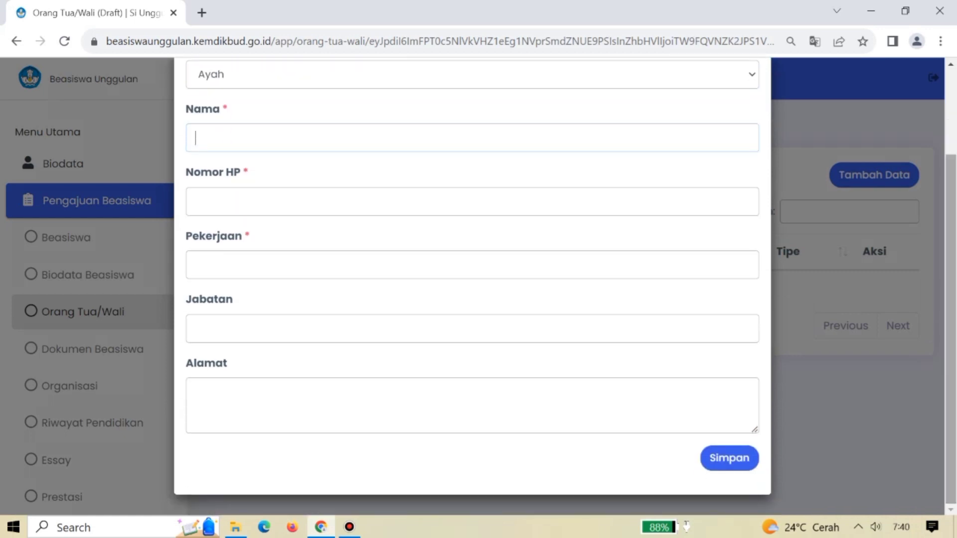
left_click(195, 202)
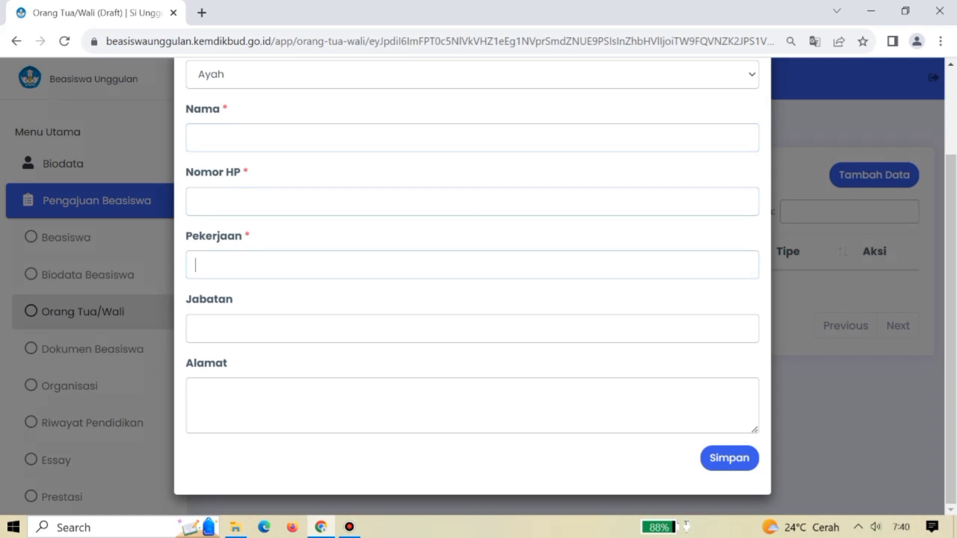
left_click(196, 329)
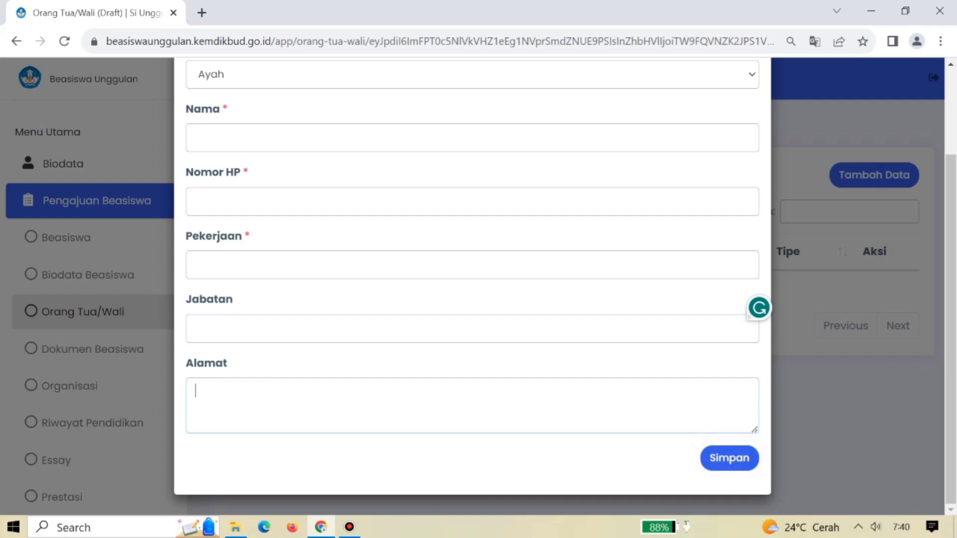
Switch the type to Ibu, attempt saving with empty fields, then reload to discard the entry.
scroll(473, 299, "up", 2)
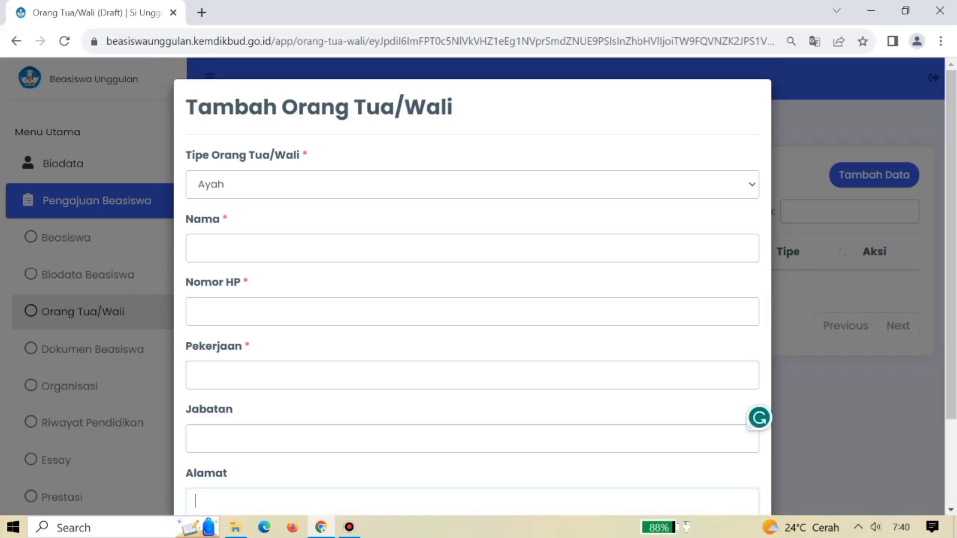
left_click(472, 184)
key("Up")
key("Return")
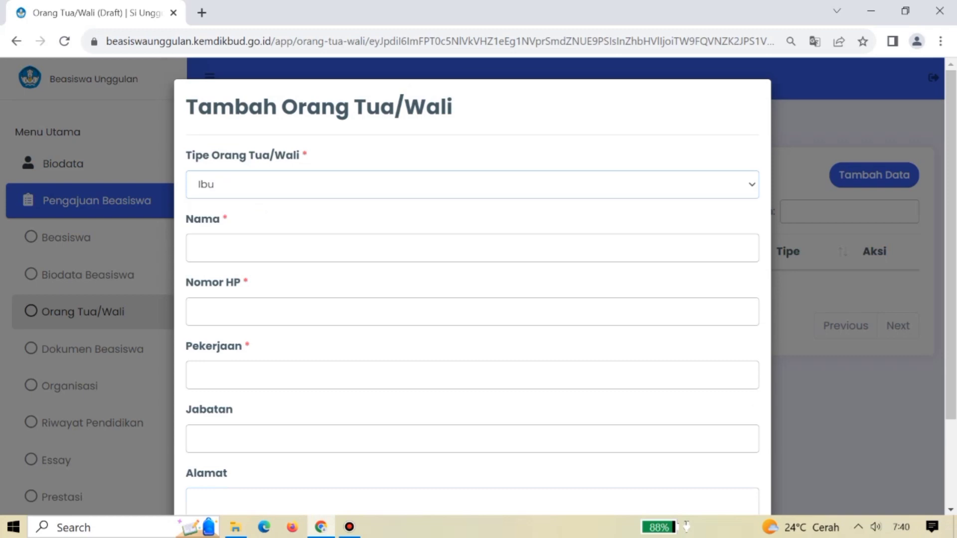
scroll(473, 299, "down", 2)
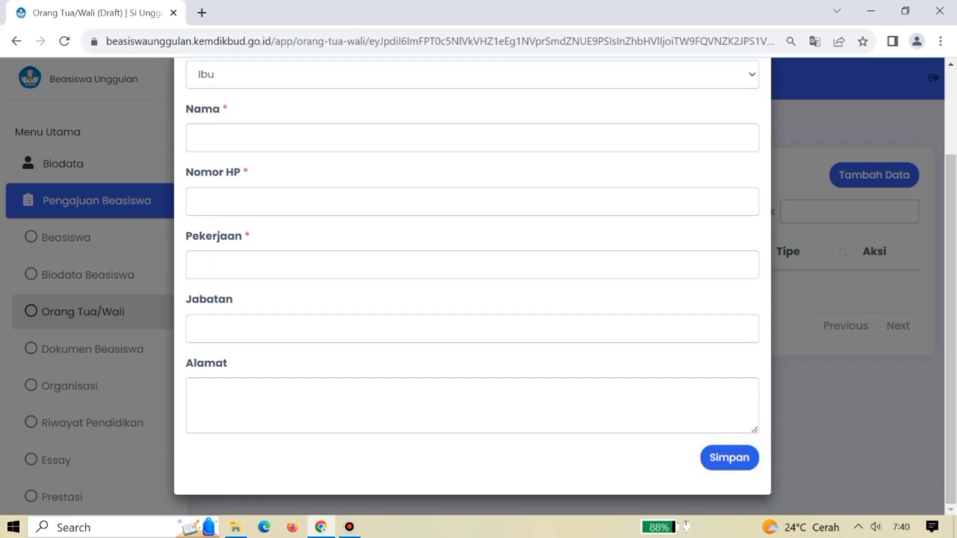
scroll(473, 299, "up", 2)
scroll(473, 299, "up", 1)
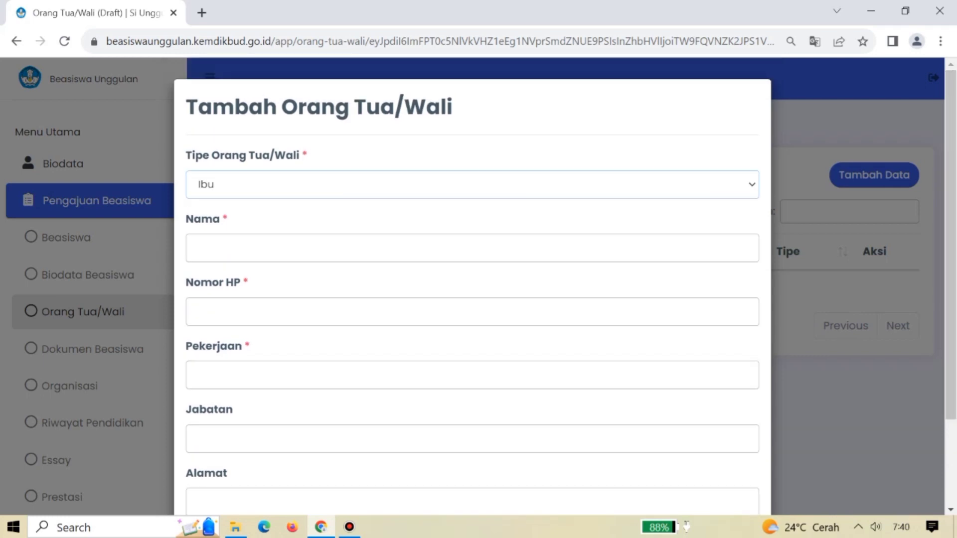
scroll(473, 300, "down", 2)
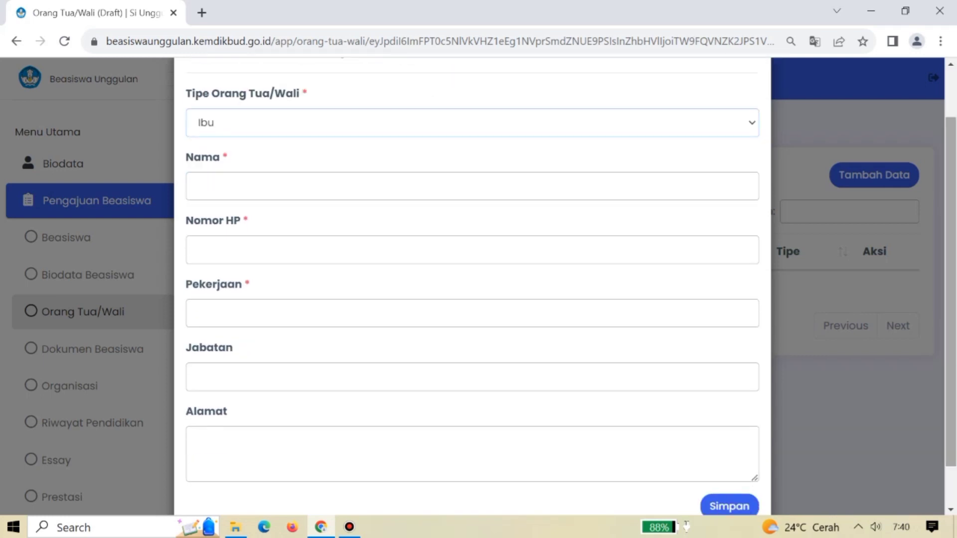
left_click(729, 503)
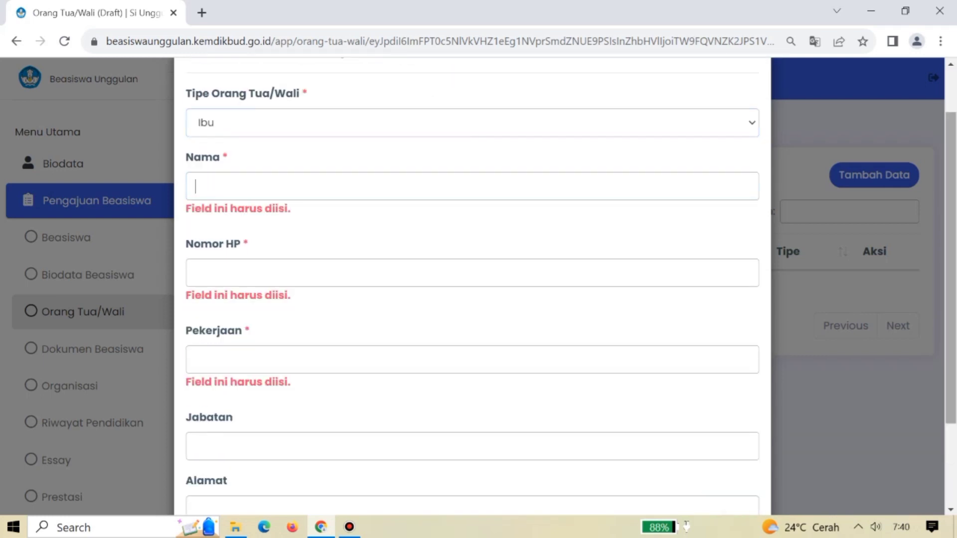
scroll(473, 299, "up", 2)
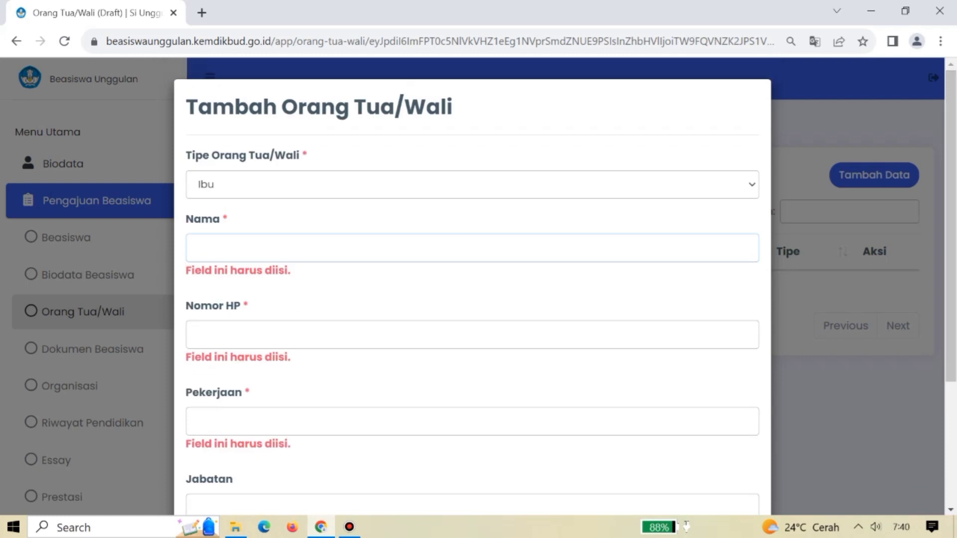
left_click(64, 41)
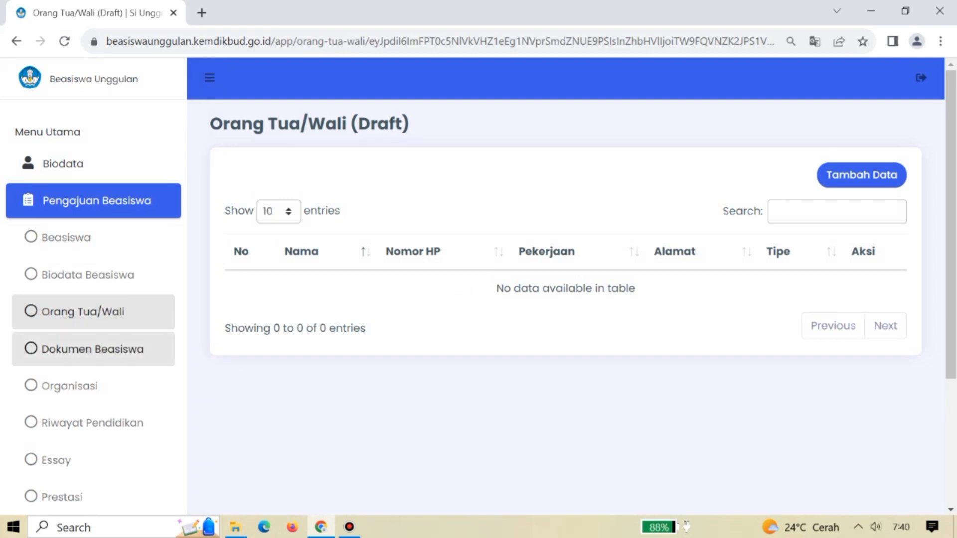
Open Dokumen Beasiswa and dismiss the KTP file picker without choosing a file.
left_click(92, 349)
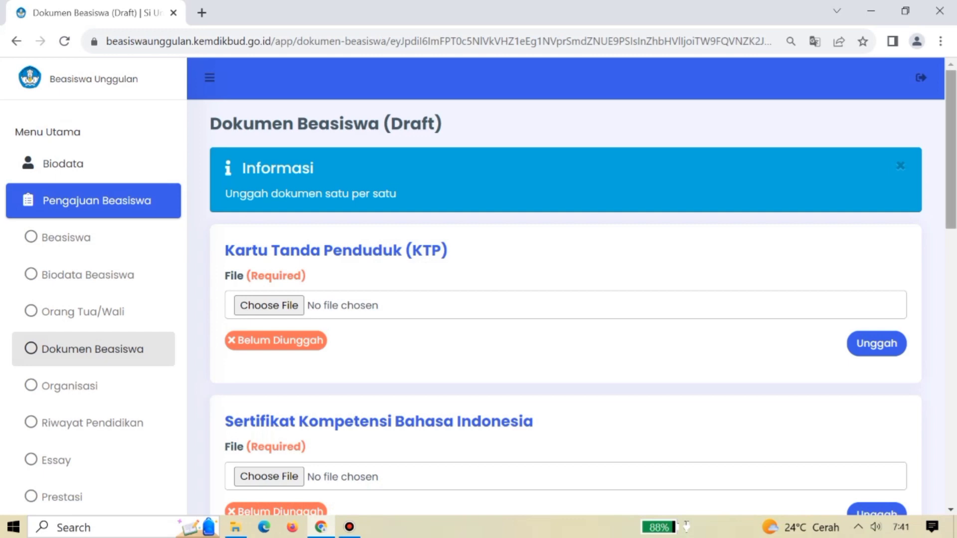
scroll(478, 286, "down", 1)
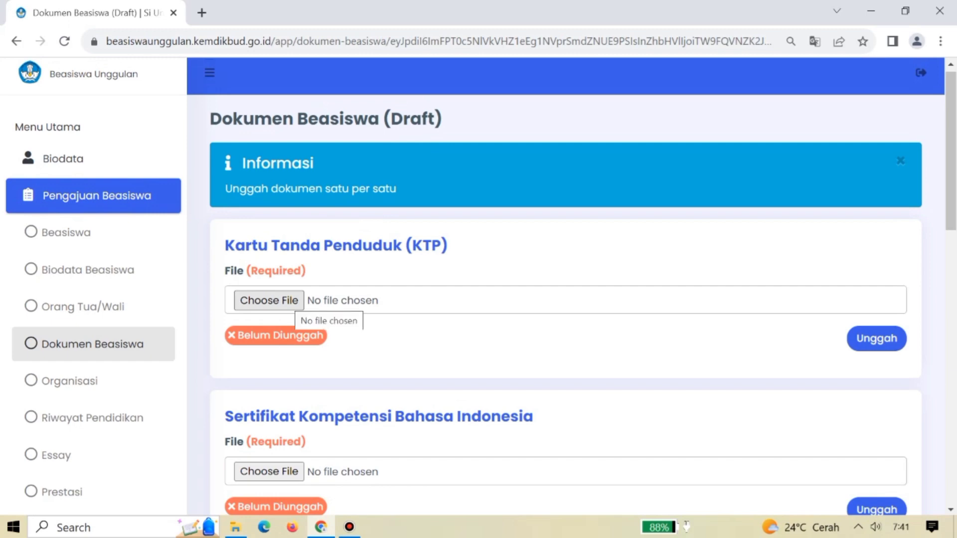
left_click(291, 301)
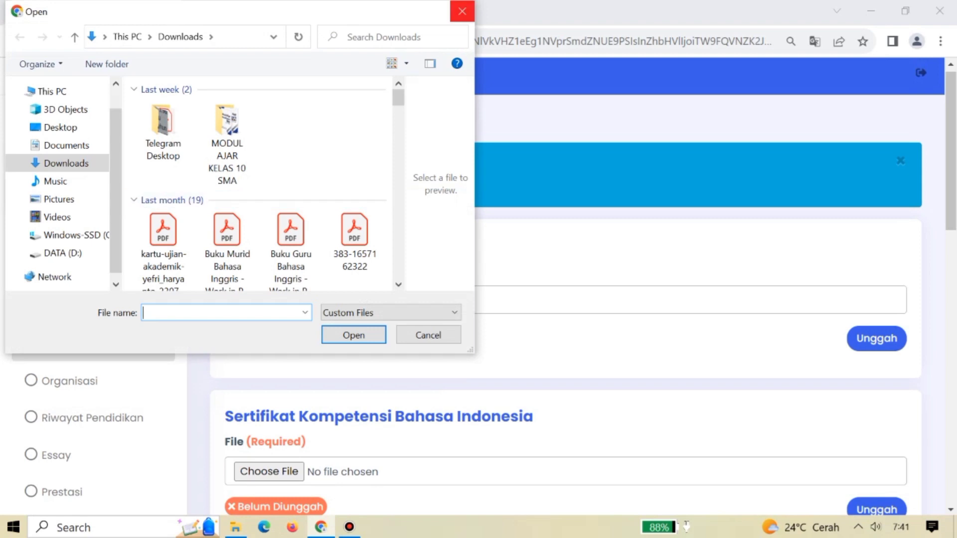
key("Escape")
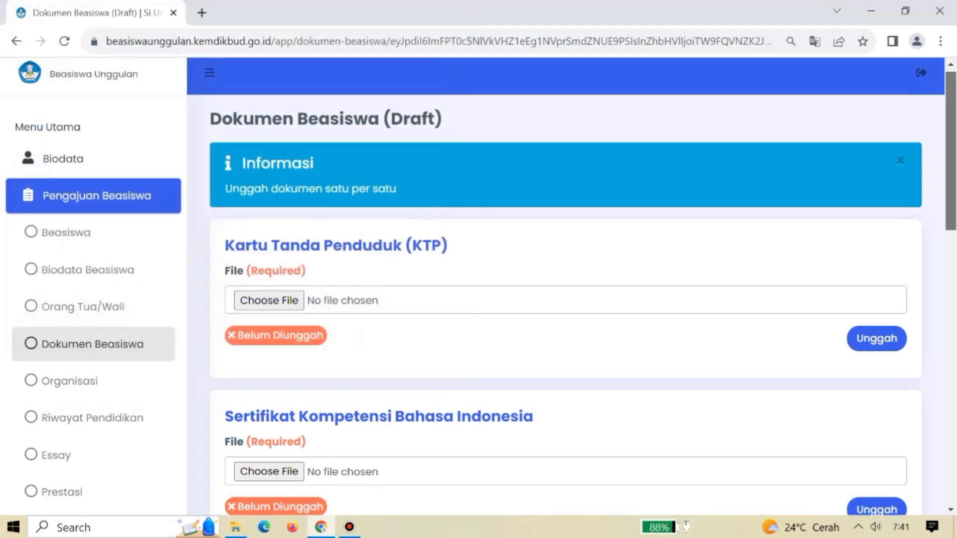
Highlight 'institusi terkait' and 'akademisi' in the recommendation letter heading.
scroll(566, 286, "down", 3)
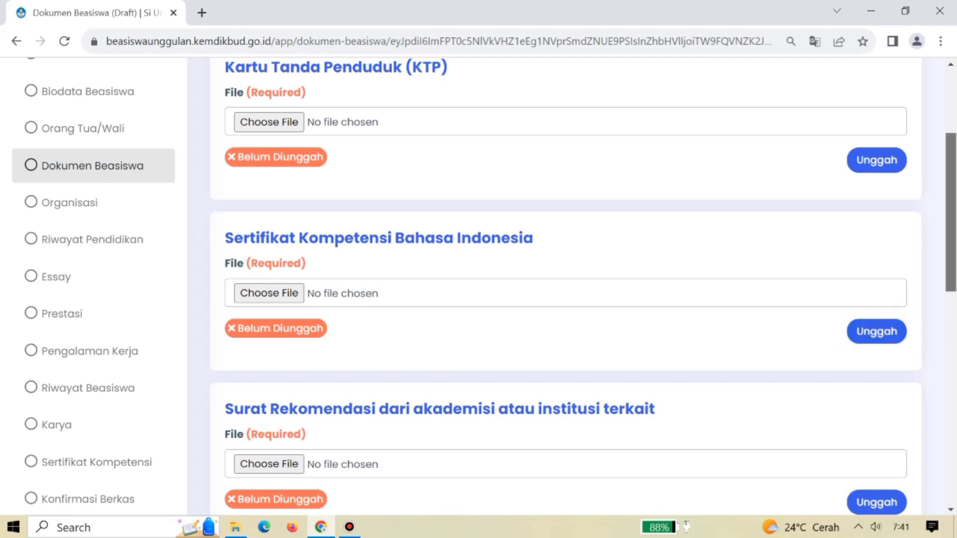
scroll(566, 284, "down", 3)
scroll(566, 285, "down", 1)
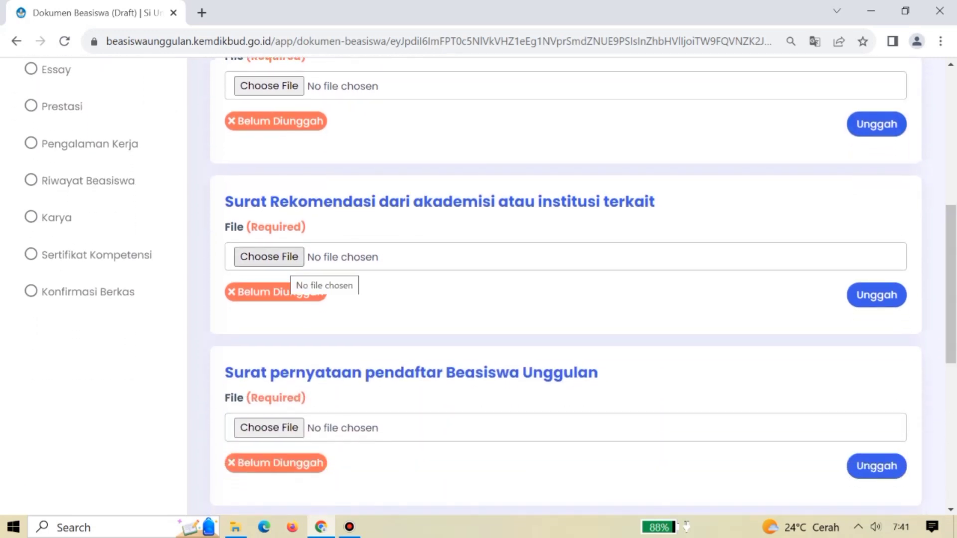
left_click_drag(535, 201, 655, 201)
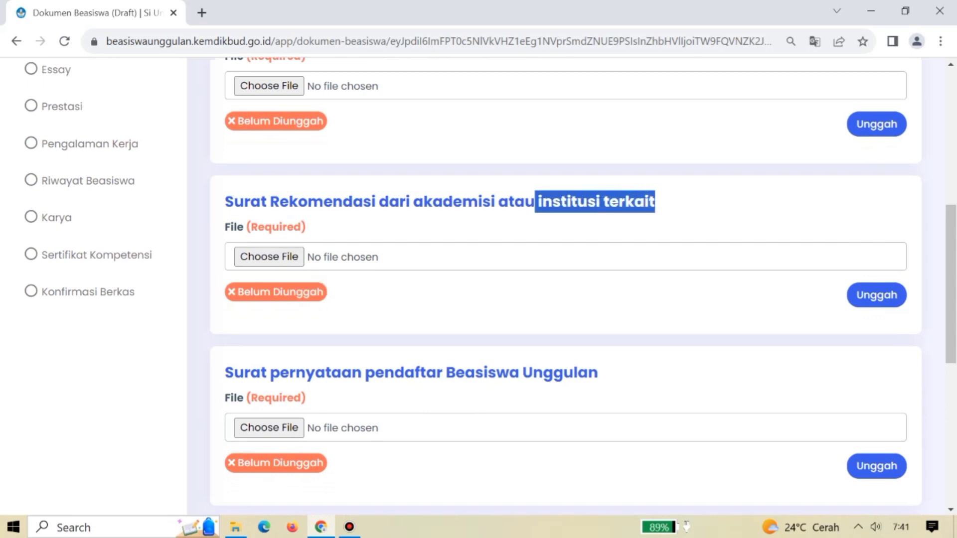
left_click_drag(413, 202, 495, 202)
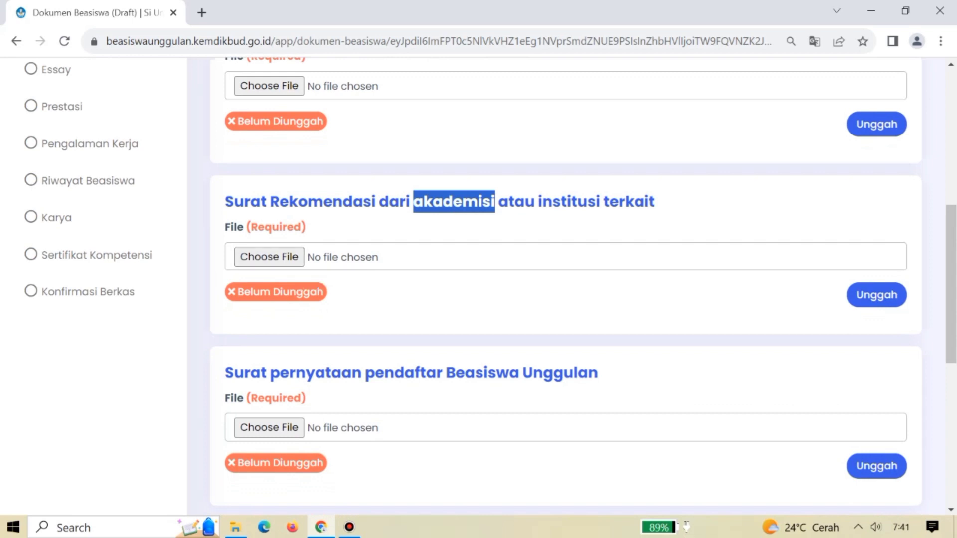
scroll(491, 287, "down", 2)
scroll(491, 287, "down", 1)
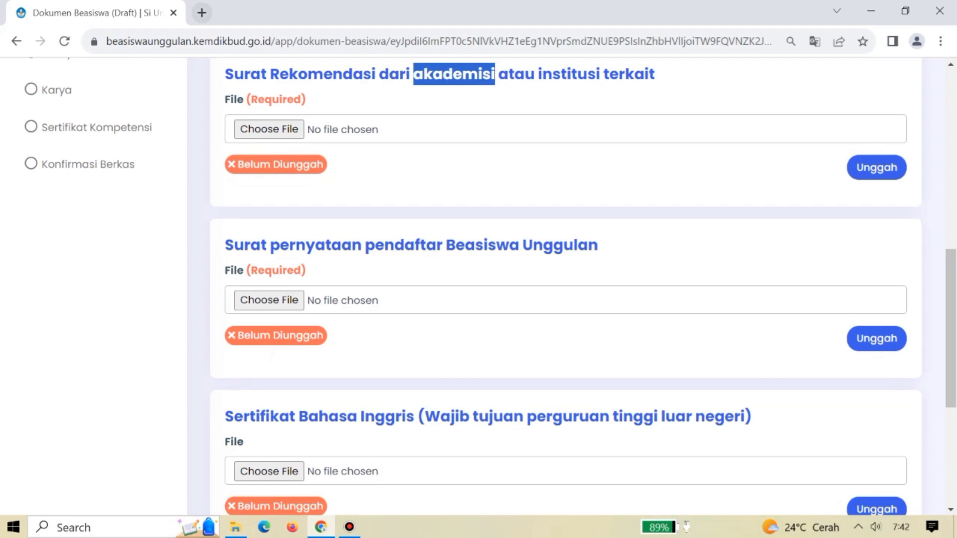
left_click_drag(106, 40, 305, 41)
key("ctrl+c")
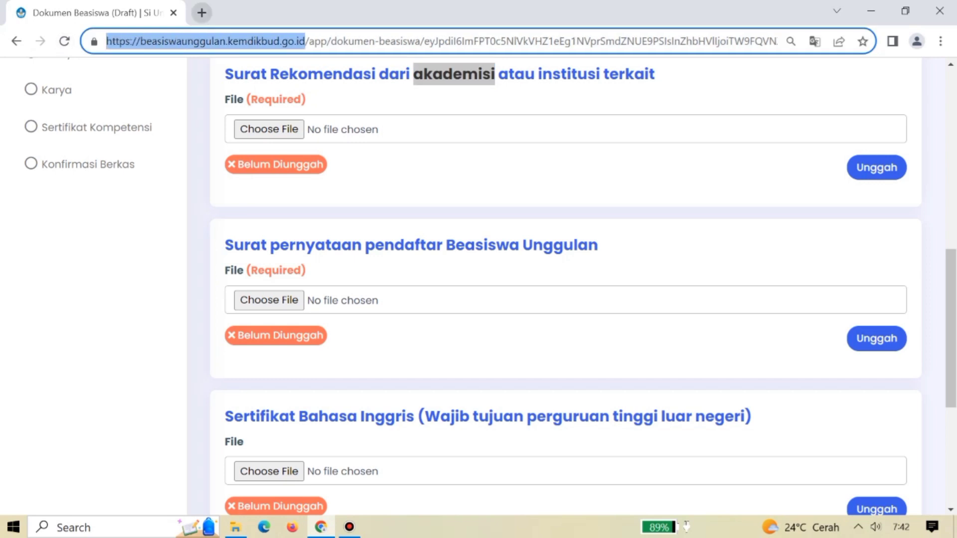
left_click(202, 12)
Load the Beasiswa Unggulan site, go to Unduh, and preview the Surat Keterangan Aktif Kuliah template.
key("ctrl+v")
key("Return")
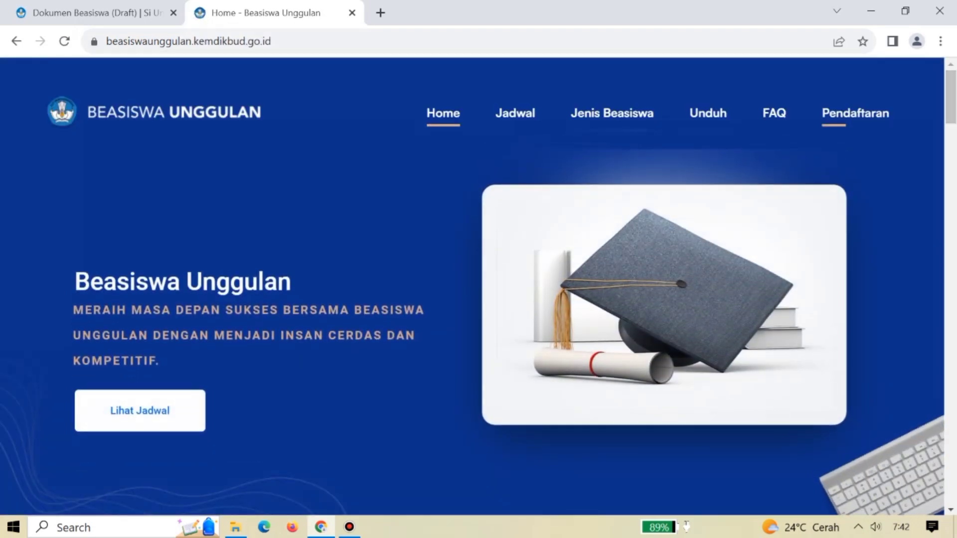
left_click(708, 113)
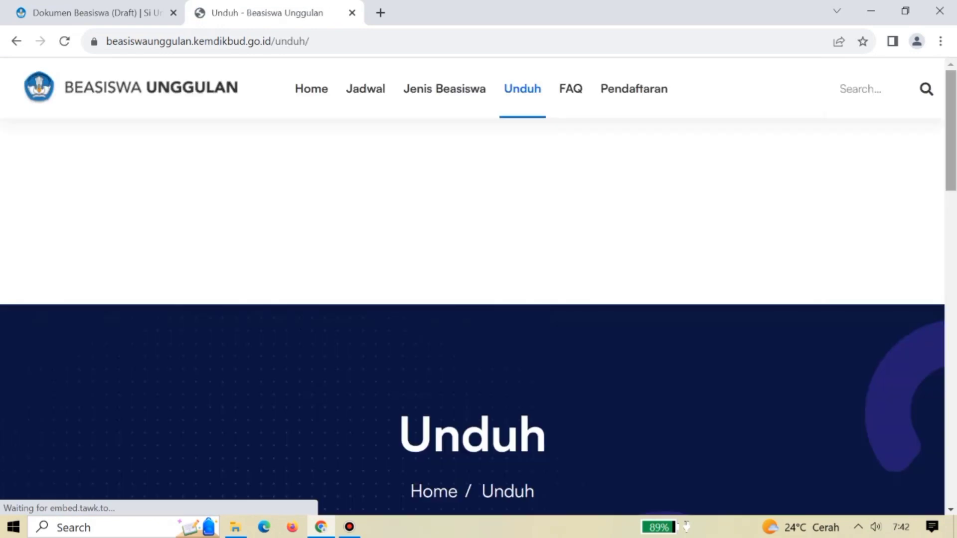
scroll(478, 287, "down", 10)
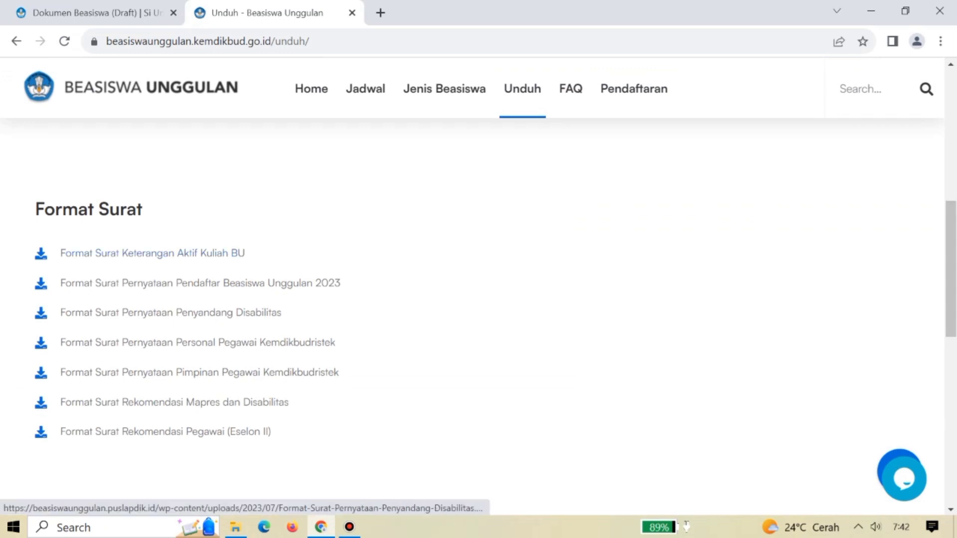
left_click(152, 253)
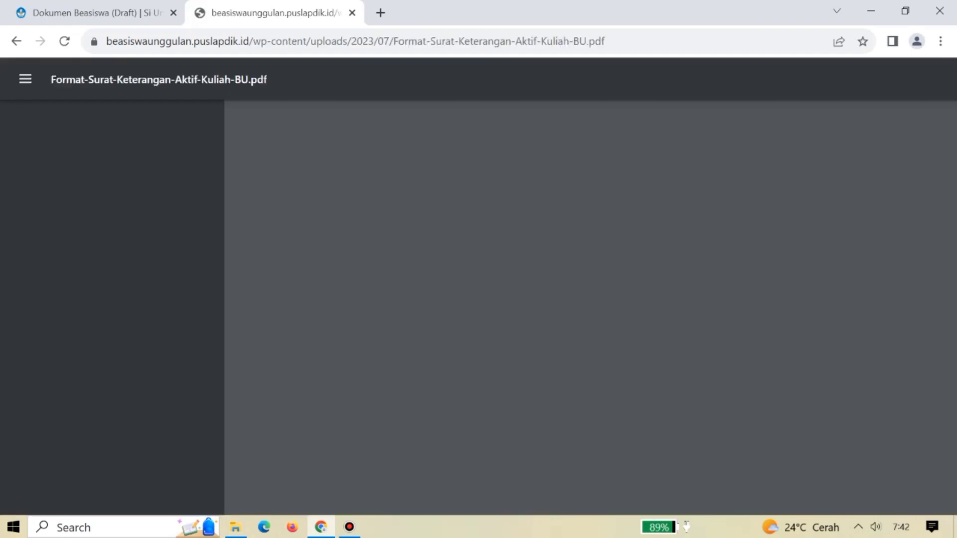
scroll(585, 308, "down", 5)
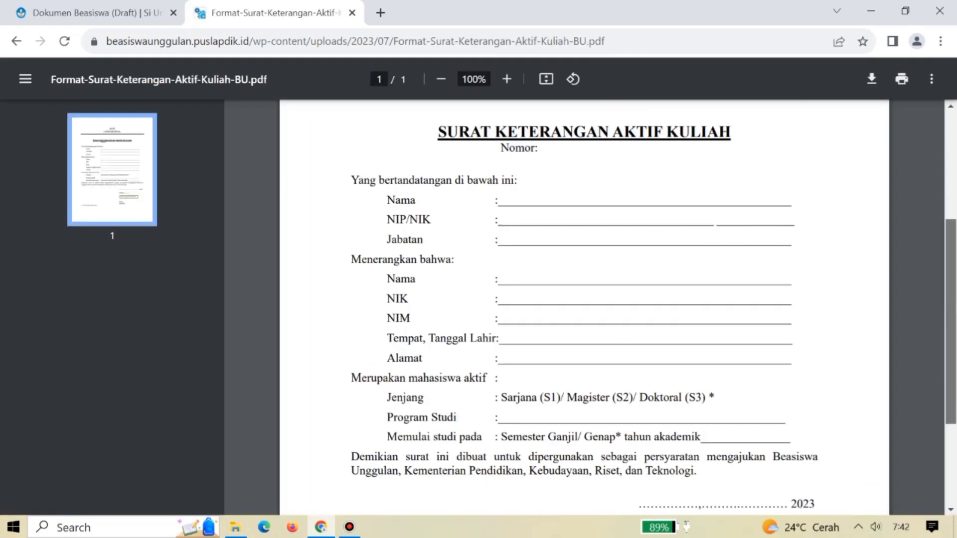
key("alt+Left")
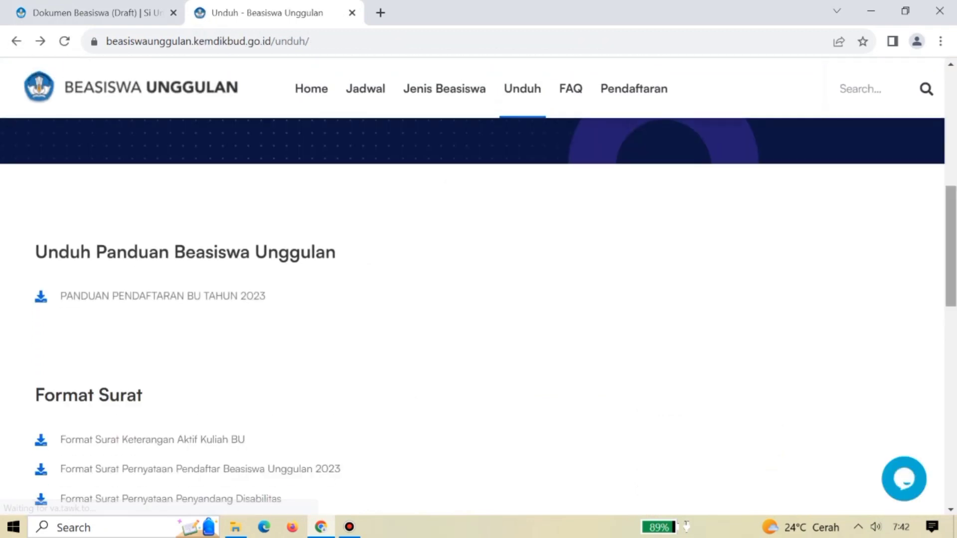
Save the Surat Pernyataan Pendaftar 2023 template to Downloads, then return to the Dokumen Beasiswa tab.
scroll(479, 289, "down", 5)
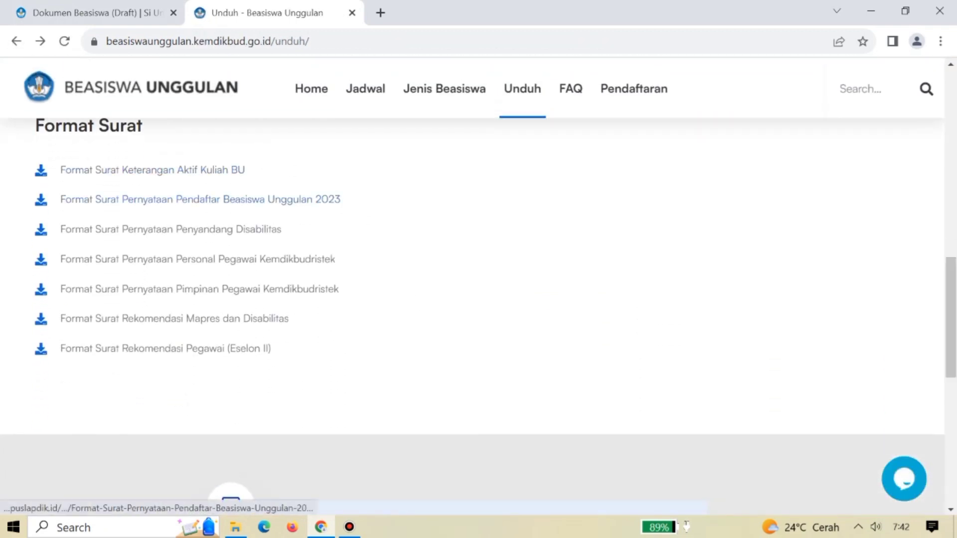
left_click(200, 200)
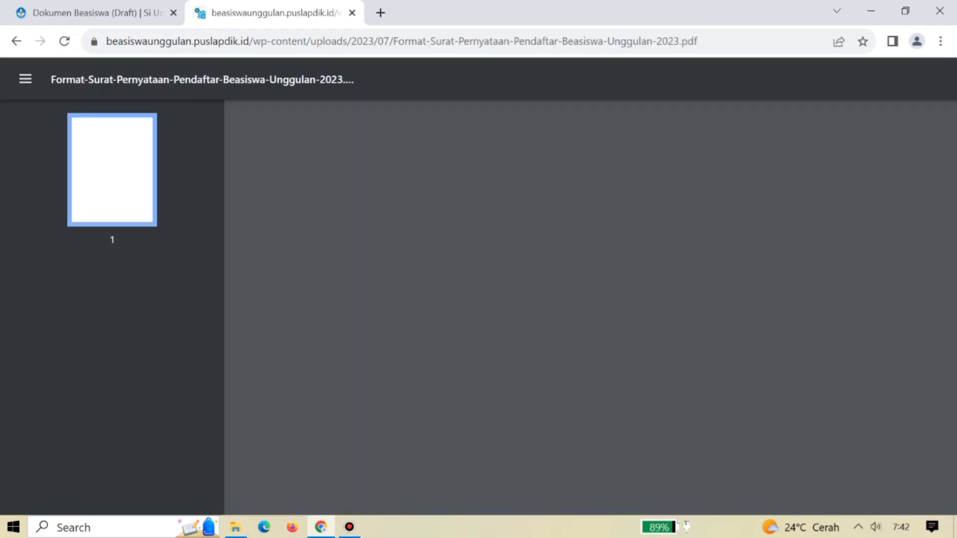
scroll(584, 309, "down", 6)
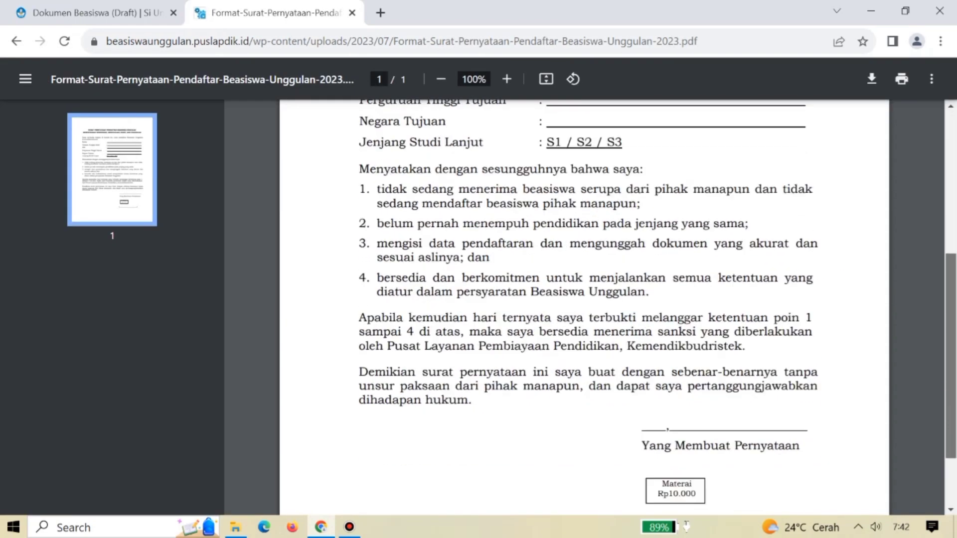
scroll(584, 309, "up", 5)
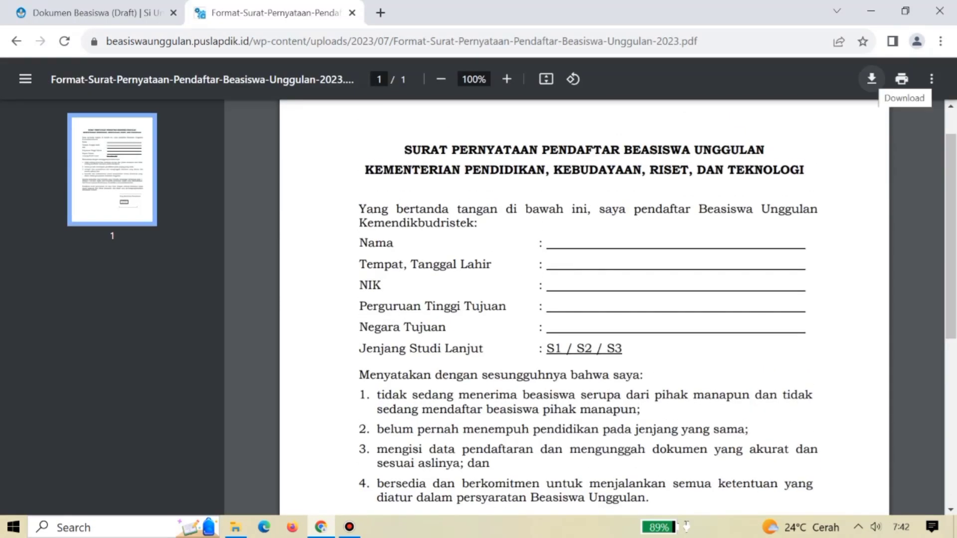
left_click(871, 79)
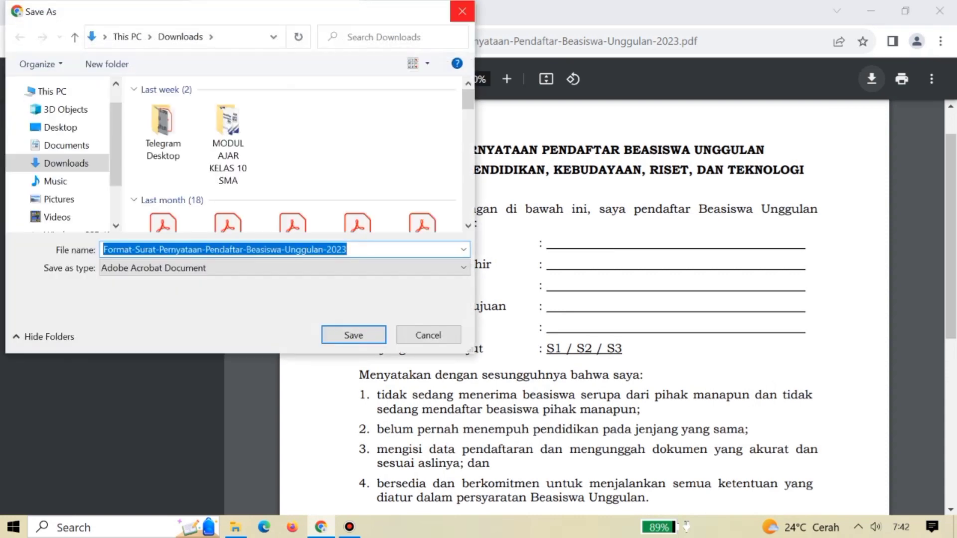
key("Return")
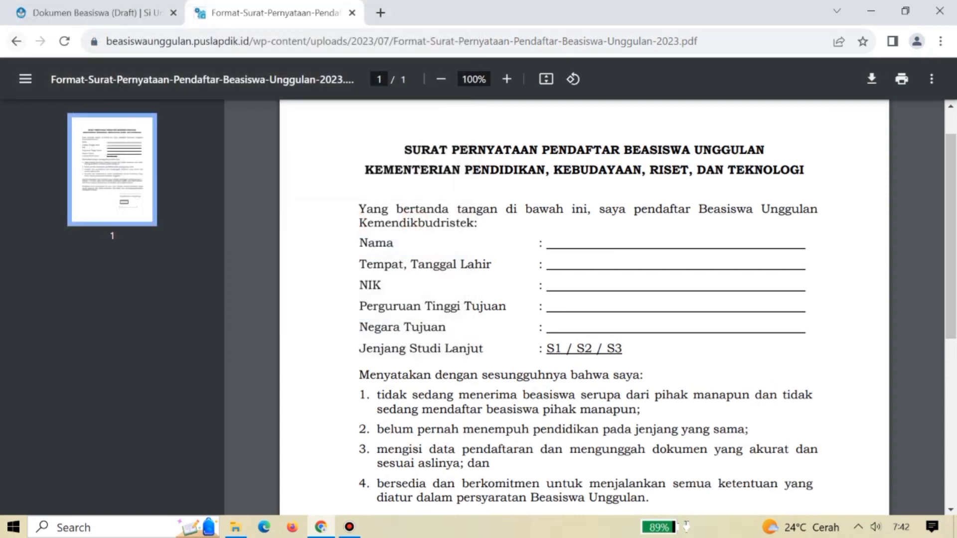
key("alt+Left")
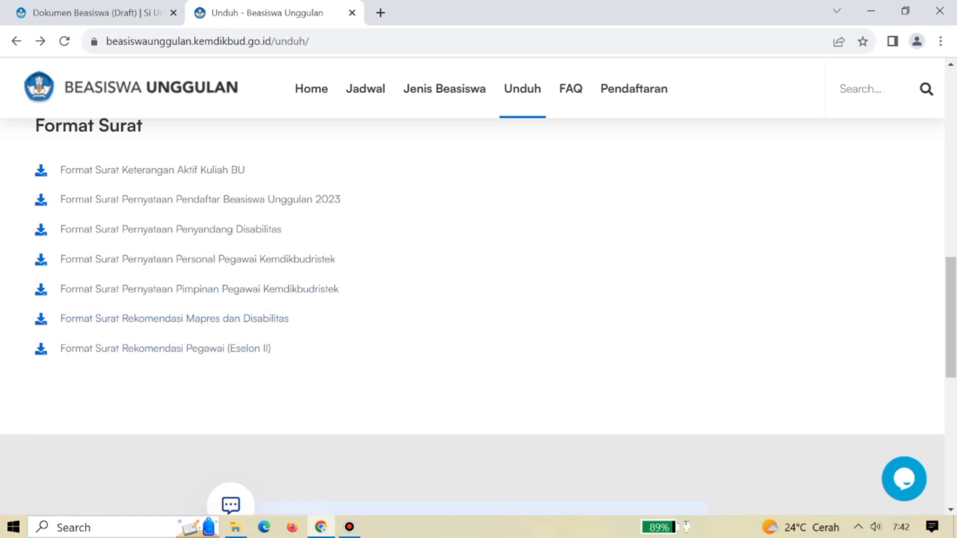
key("ctrl+shift+Tab")
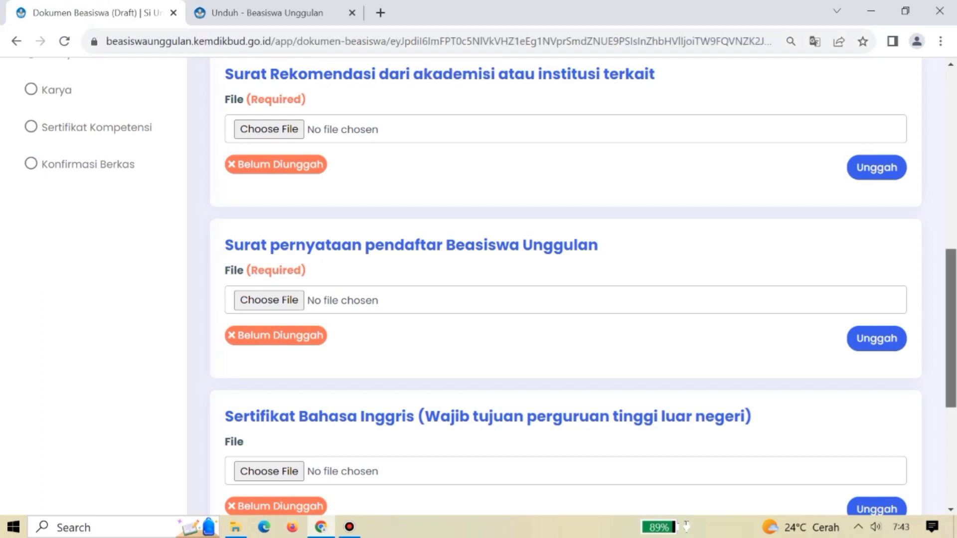
scroll(491, 287, "down", 4)
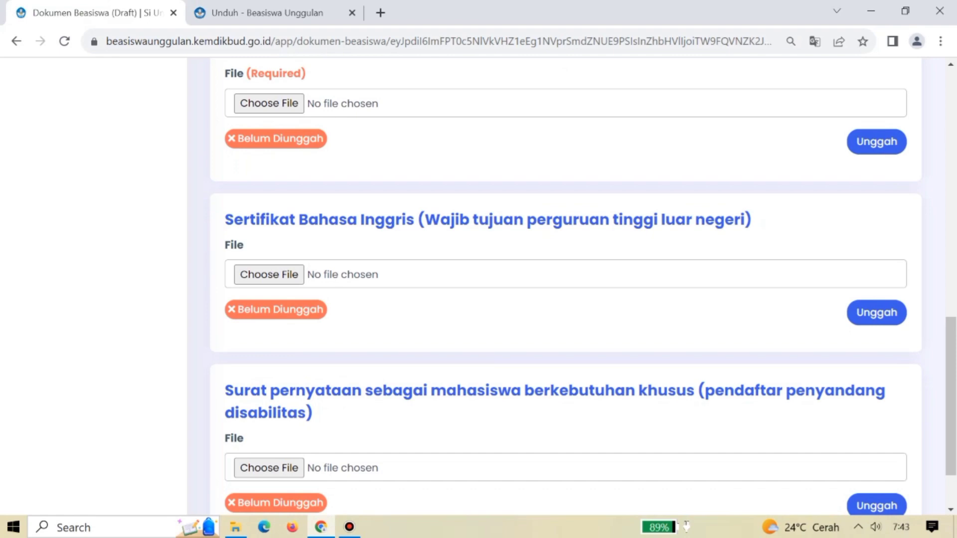
left_click_drag(470, 219, 747, 219)
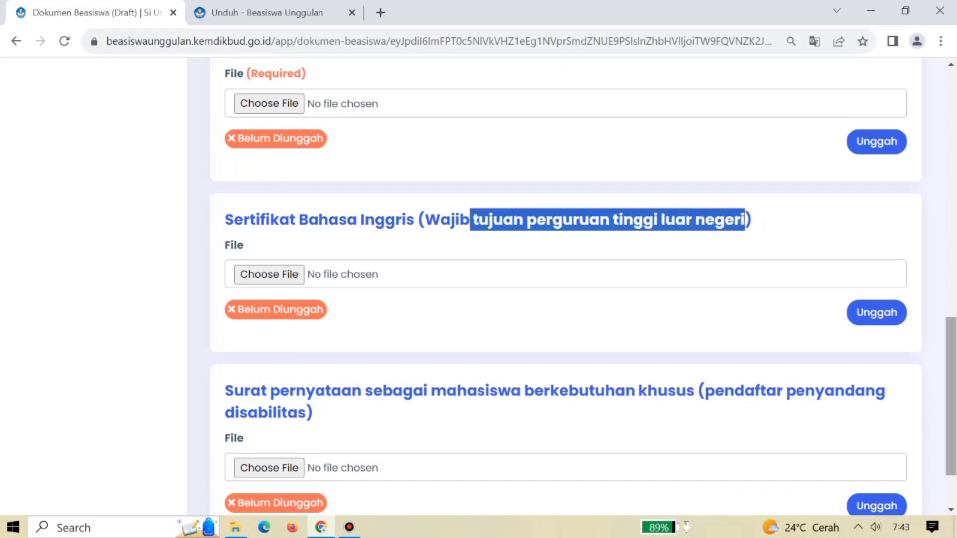
scroll(747, 219, "down", 2)
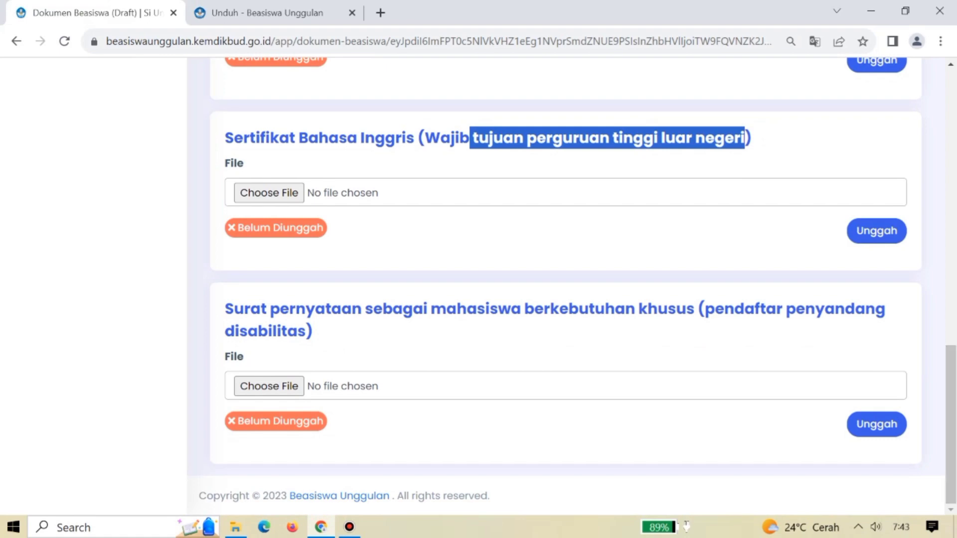
left_click_drag(705, 309, 305, 331)
key("ctrl+Tab")
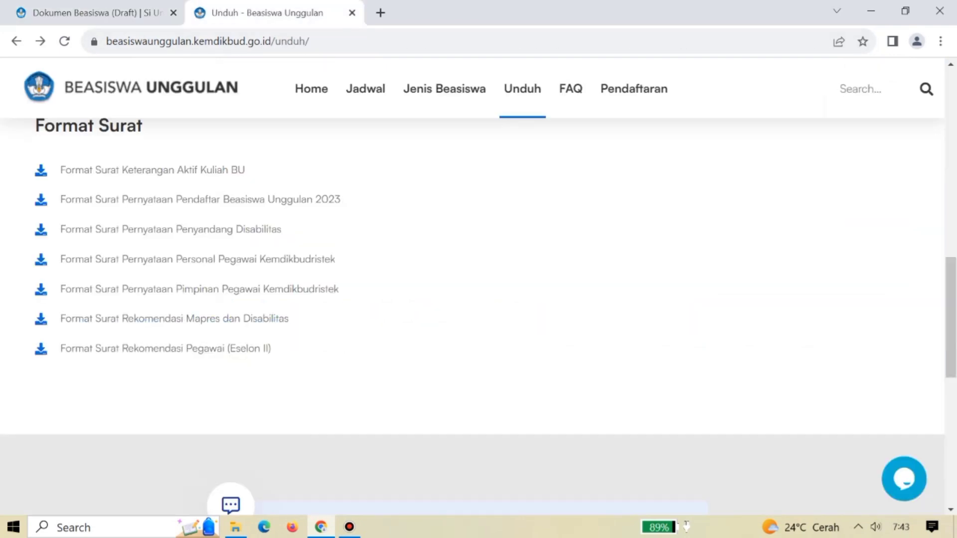
key("ctrl+Tab")
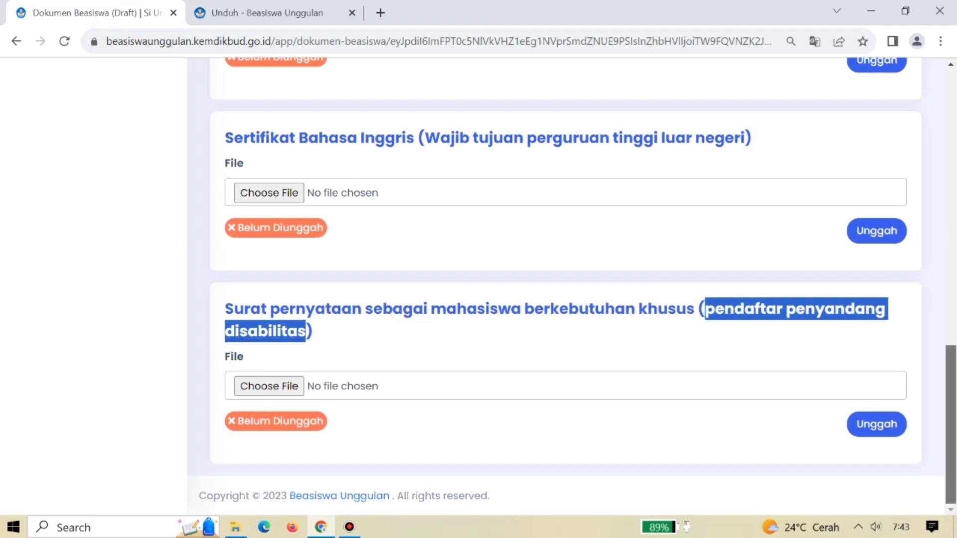
key("Home")
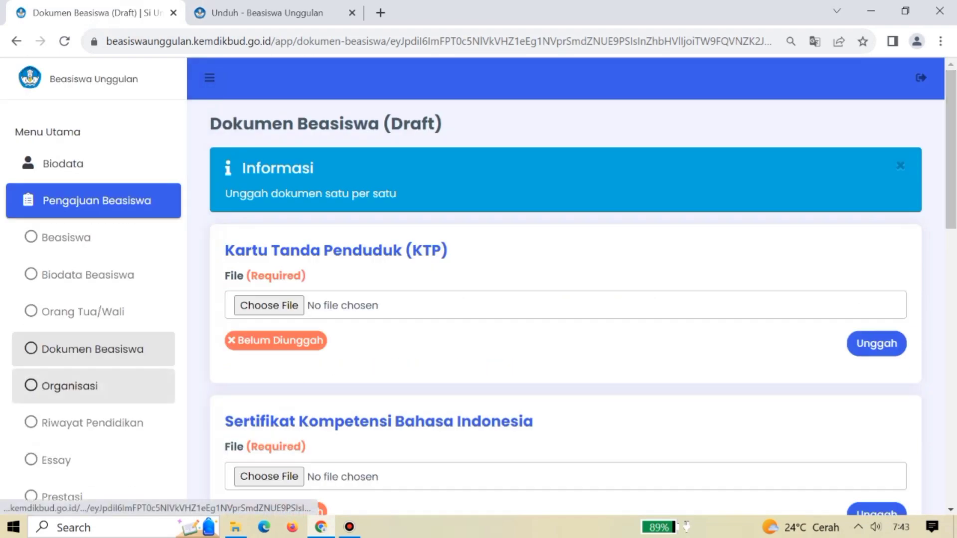
Open an Organisasi entry form, close it empty without saving, then go to Riwayat Pendidikan.
left_click(70, 386)
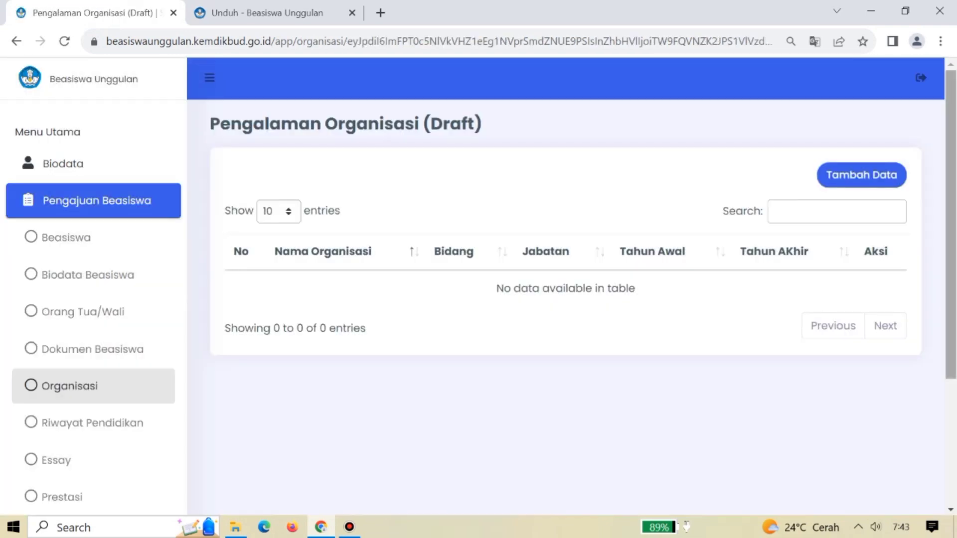
left_click(862, 175)
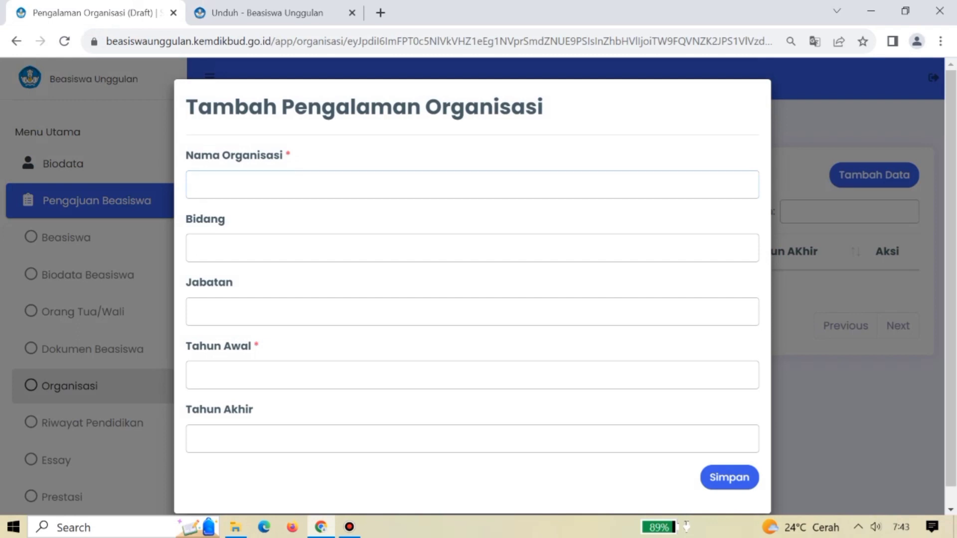
left_click(196, 248)
left_click(196, 312)
left_click(196, 375)
left_click(196, 438)
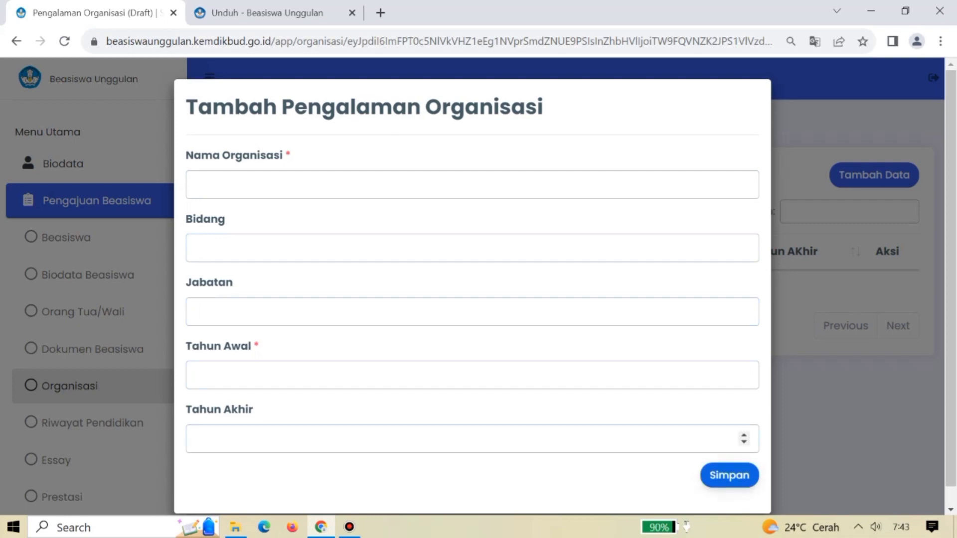
key("Escape")
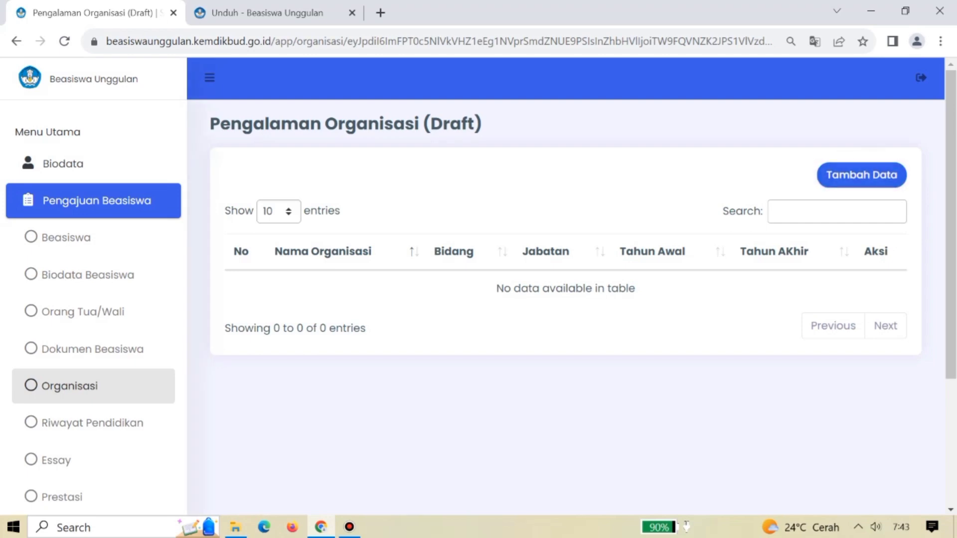
left_click(93, 423)
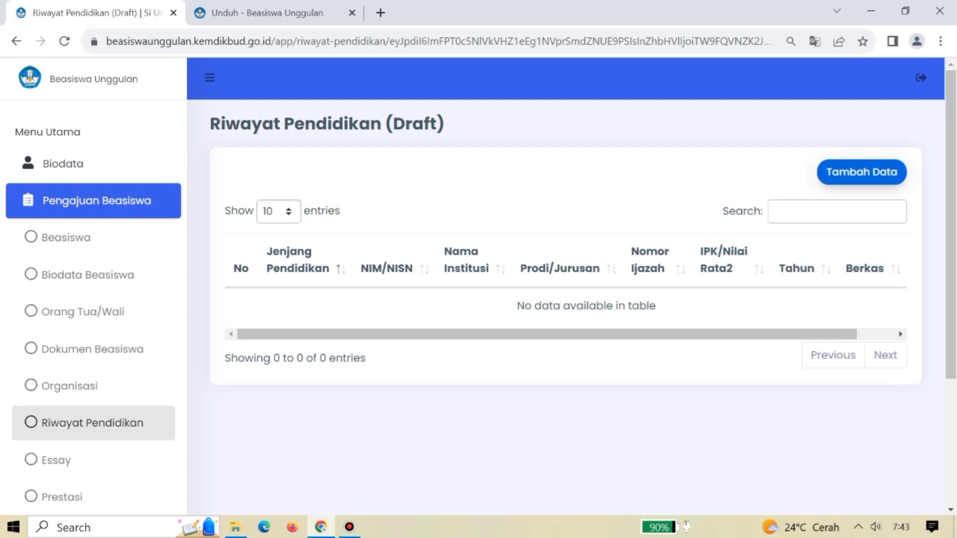
Start an education entry with level SMA/Sederajat and school SMAN 1 KERINCI (10502395).
left_click(861, 175)
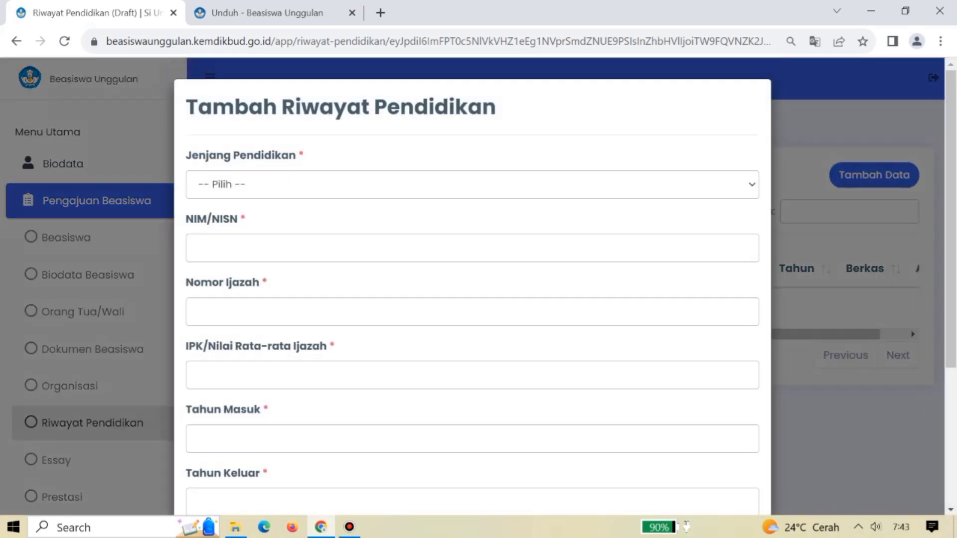
left_click(473, 185)
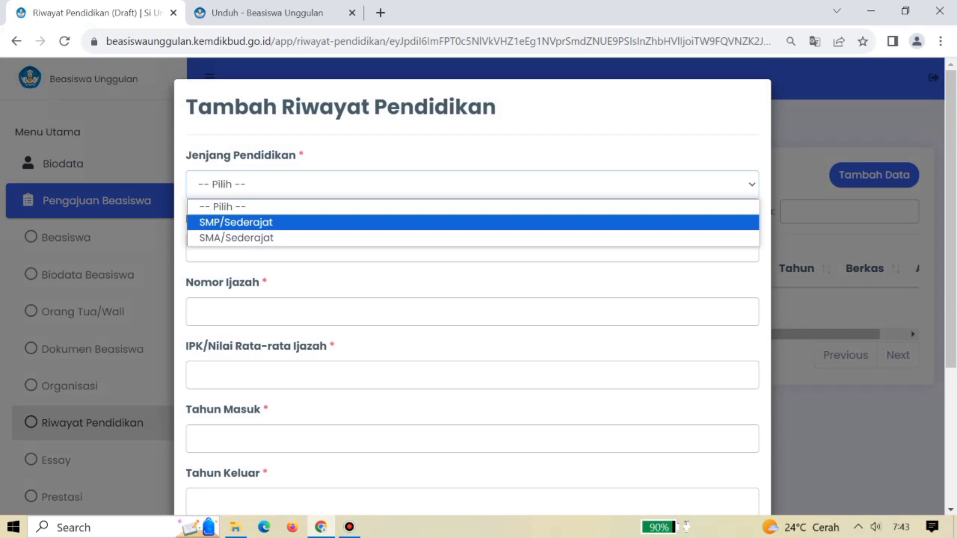
key("Down")
key("Return")
key("Tab")
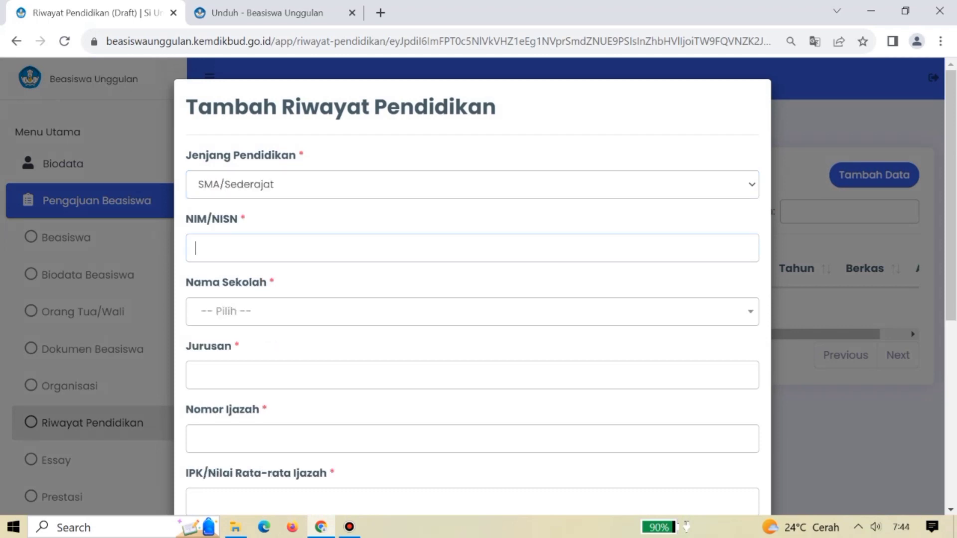
key("Tab")
type("sman 1 ke")
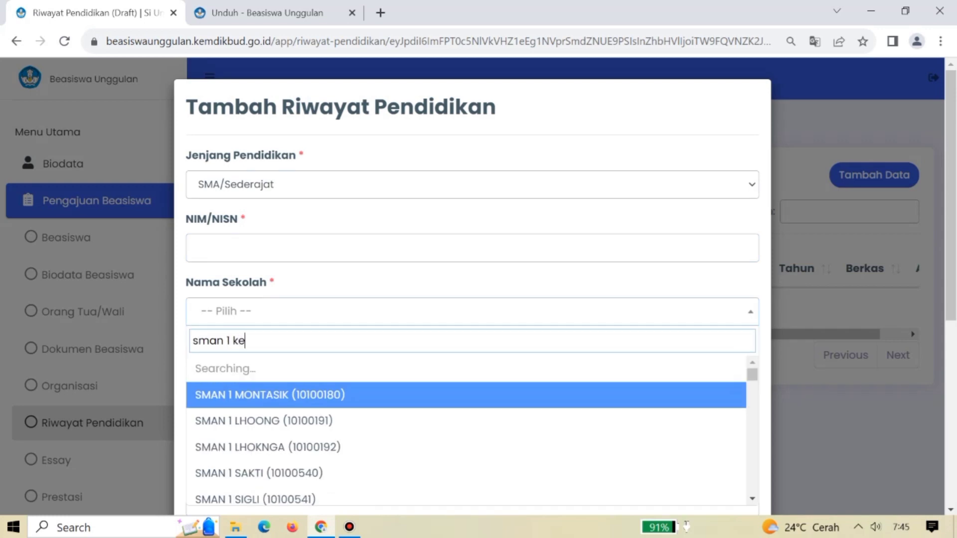
type("rinci")
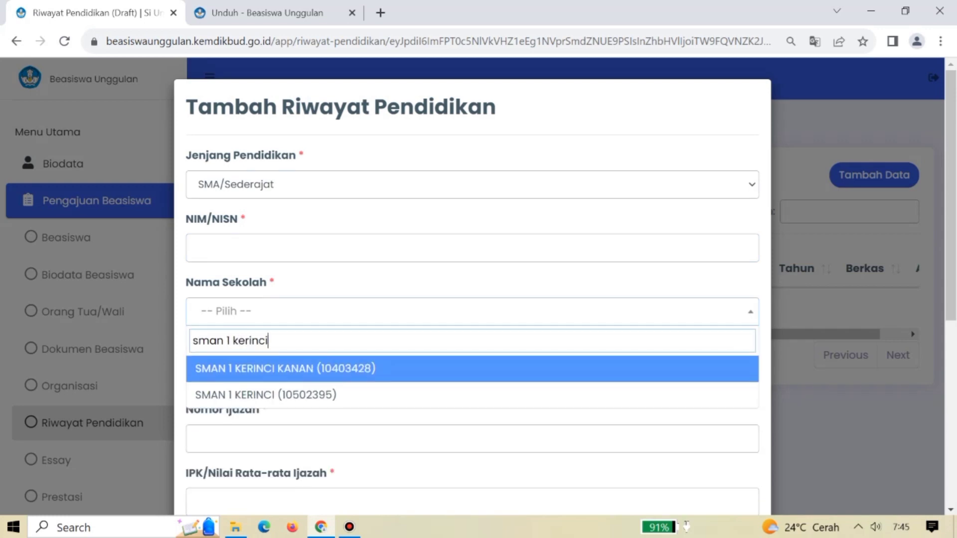
key("Down")
key("Return")
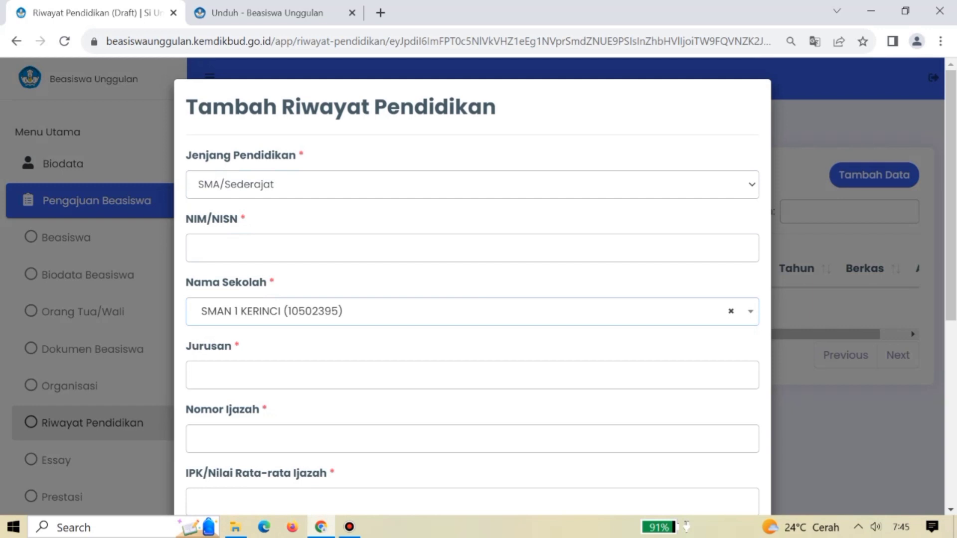
Step through the remaining fields, dismiss the year picker, and go to the Essay section.
key("Tab")
key("Tab")
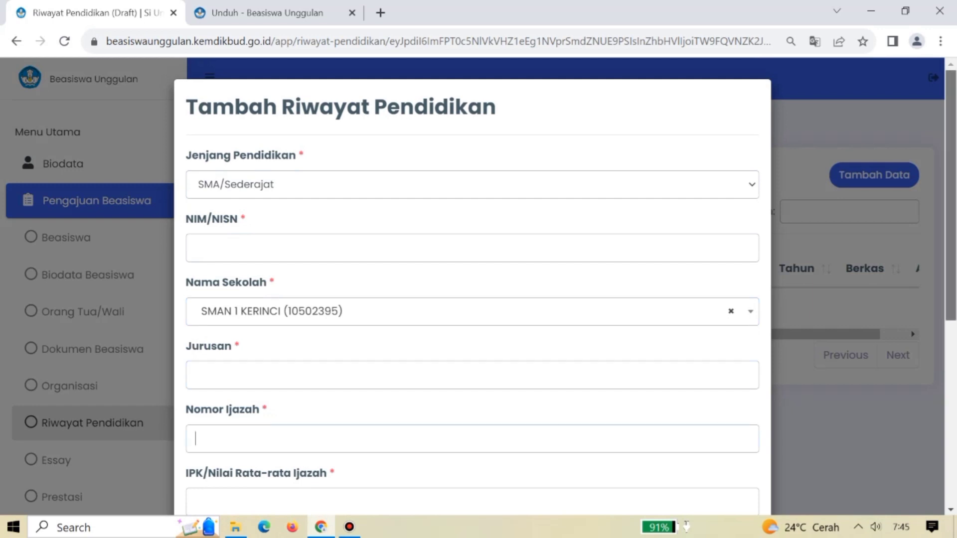
scroll(473, 289, "down", 5)
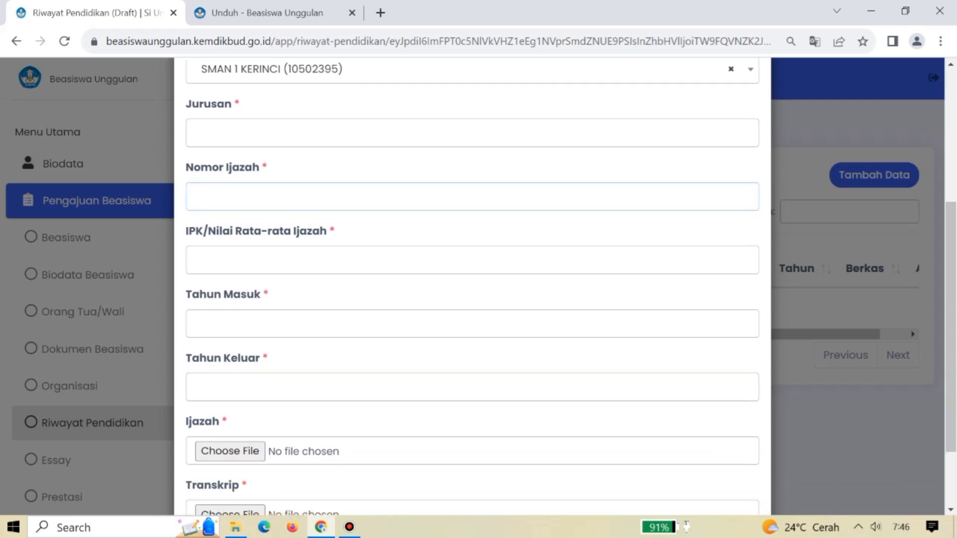
key("Tab")
key("Tab")
key("Tab")
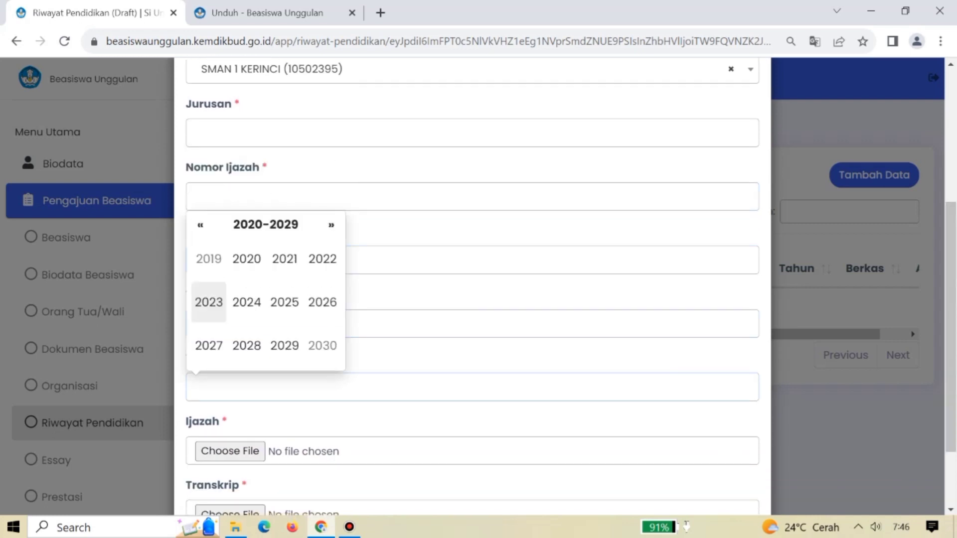
key("Escape")
scroll(472, 279, "down", 3)
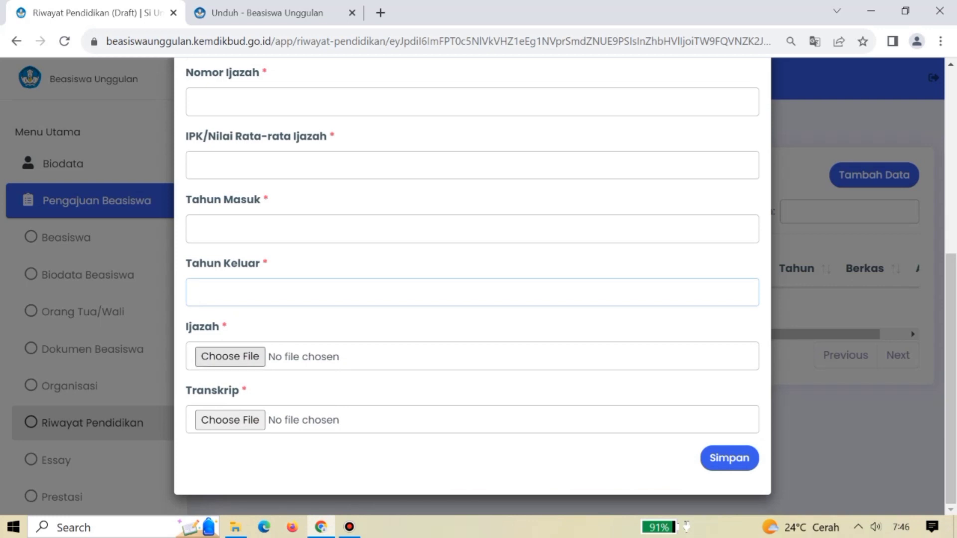
left_click(56, 460)
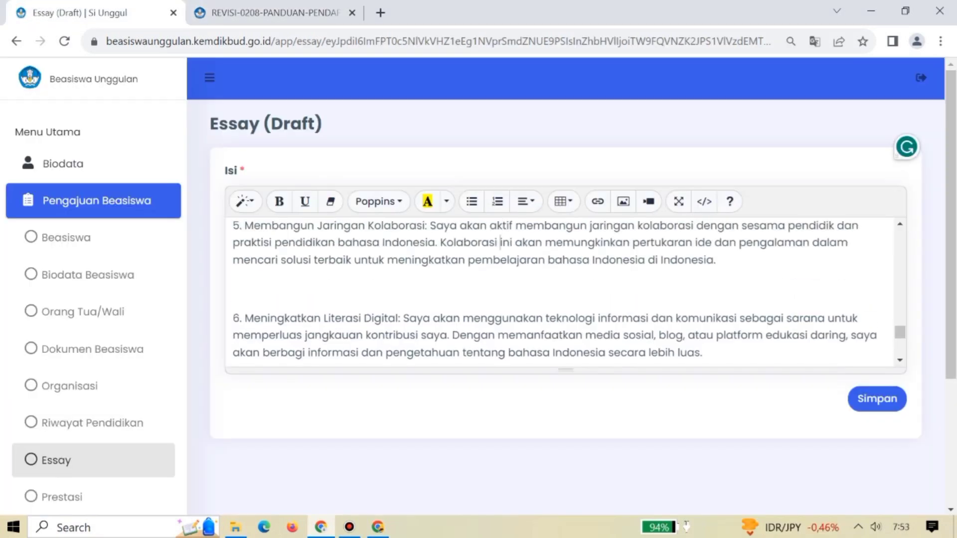
Delete the blank line under the 'Kontribusiku untuk Indonesia' essay title, then go to Prestasi.
key("Down")
scroll(566, 292, "up", 15)
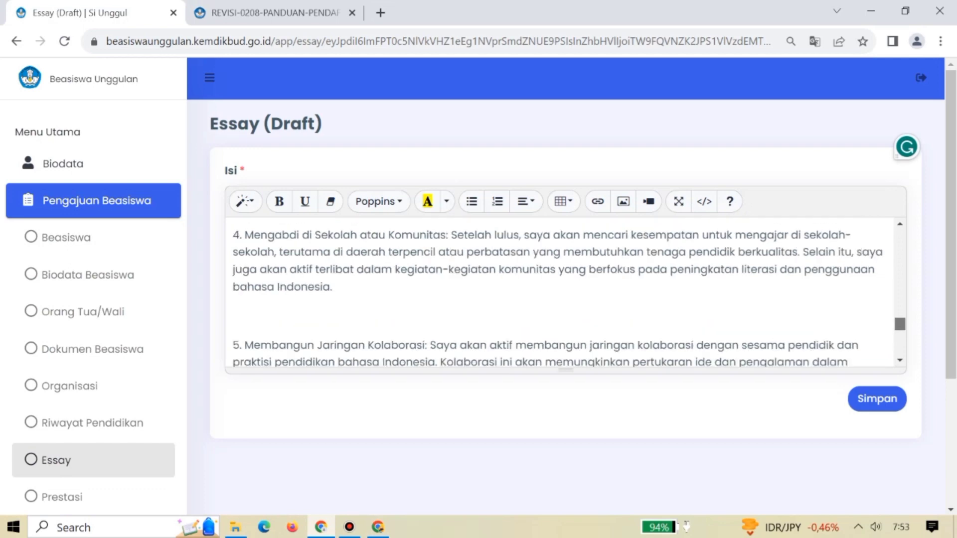
scroll(566, 294, "up", 1)
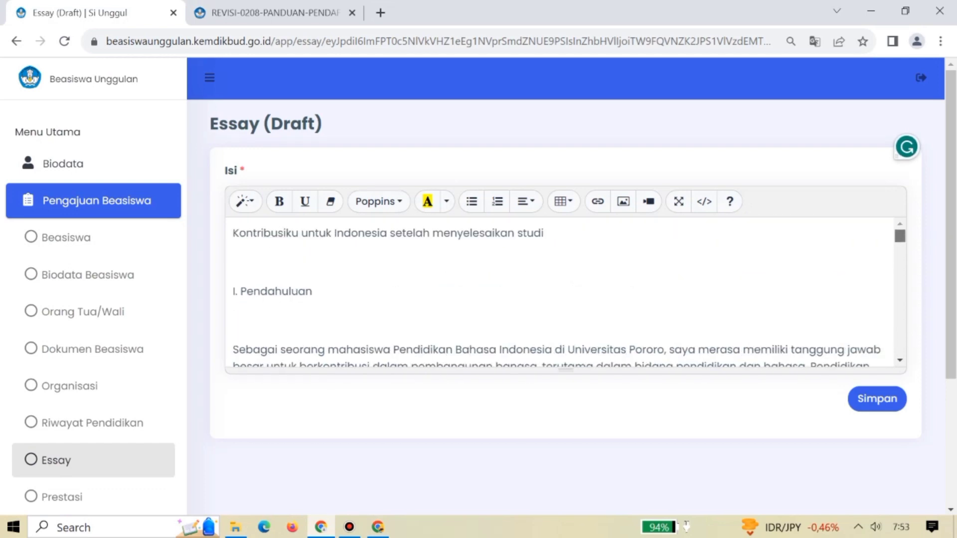
left_click(233, 262)
key("BackSpace")
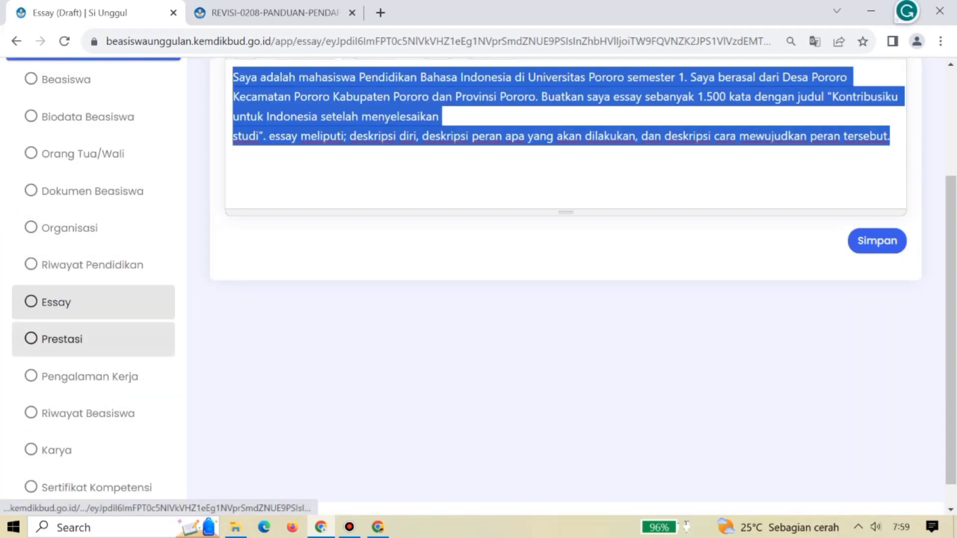
left_click(62, 339)
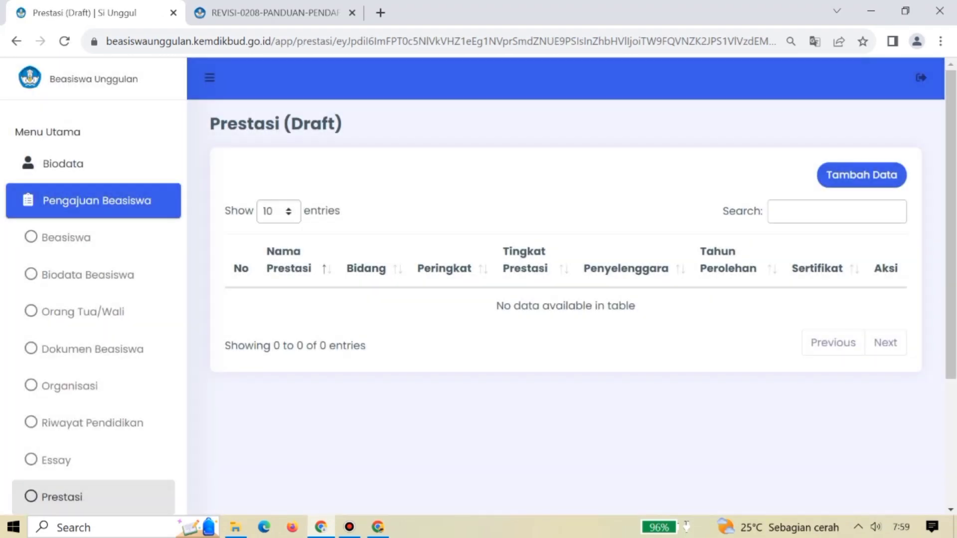
Open a new achievement entry, set Tingkat Prestasi to Lainnya, discard it, and go to Pengalaman Kerja.
left_click(862, 174)
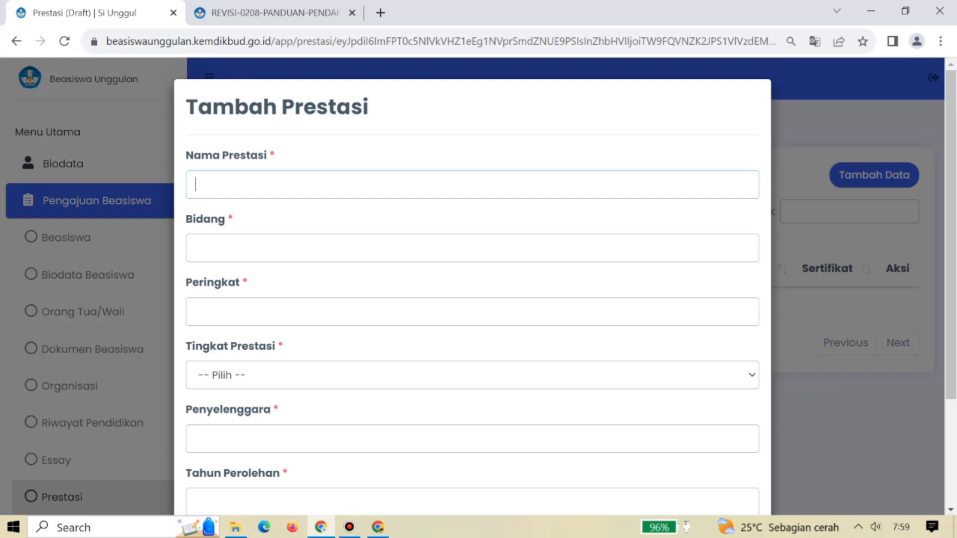
left_click(196, 248)
left_click(196, 312)
left_click(472, 375)
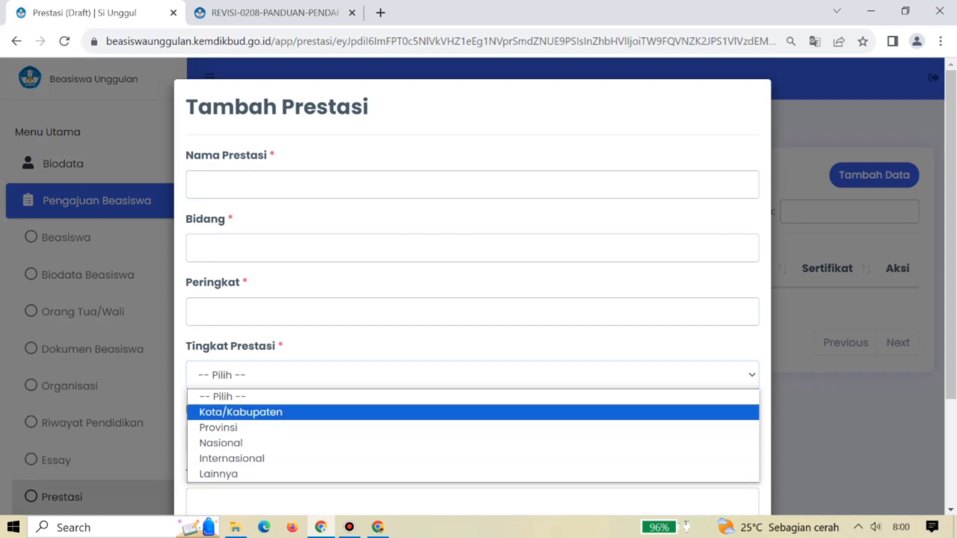
left_click(218, 474)
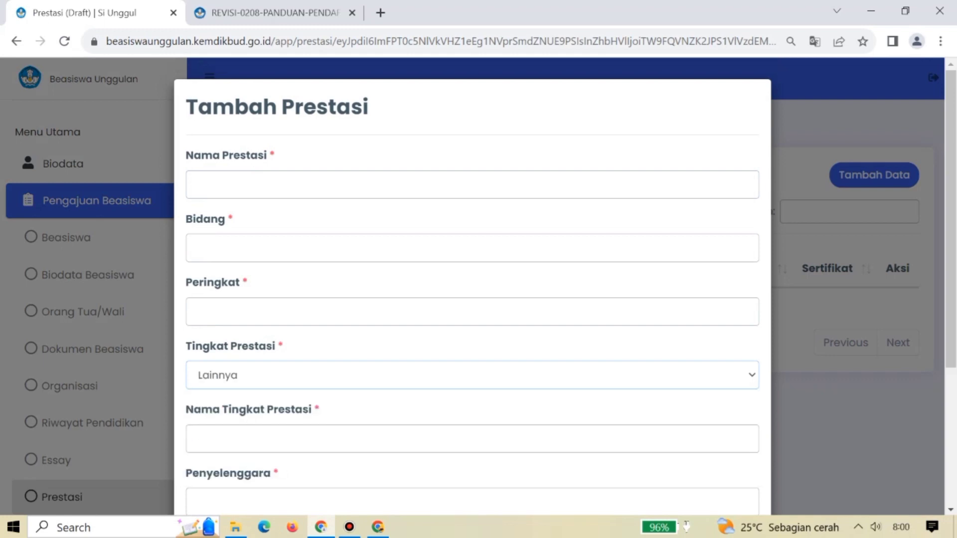
key("Escape")
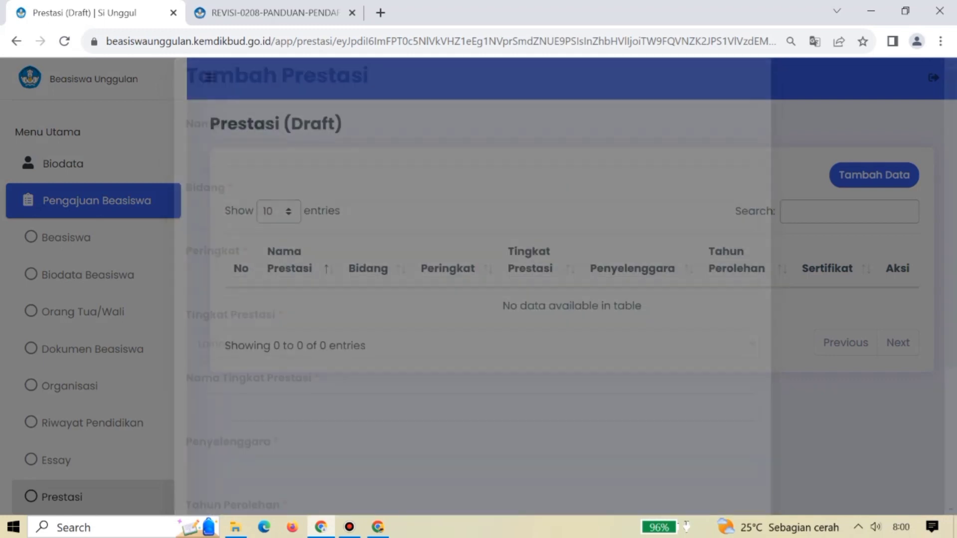
scroll(572, 287, "down", 2)
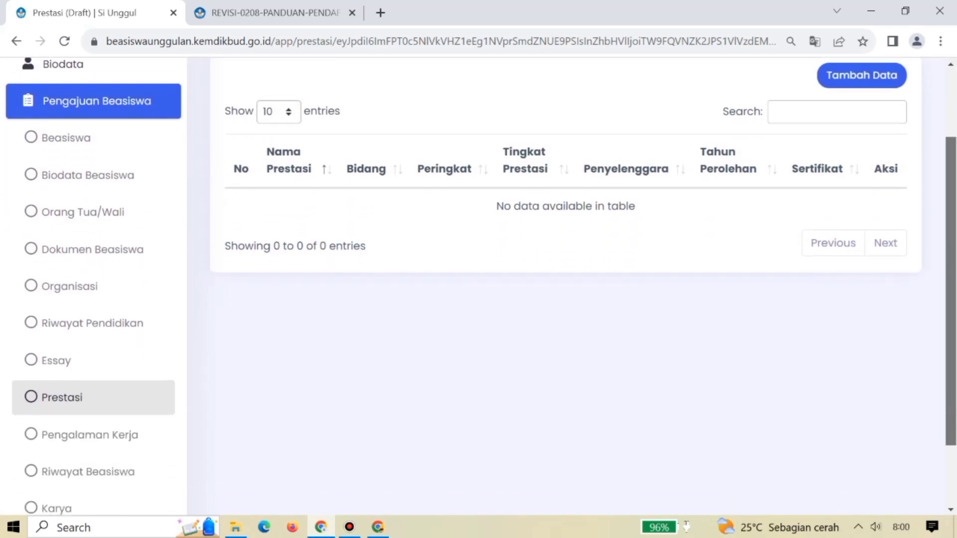
scroll(572, 287, "down", 2)
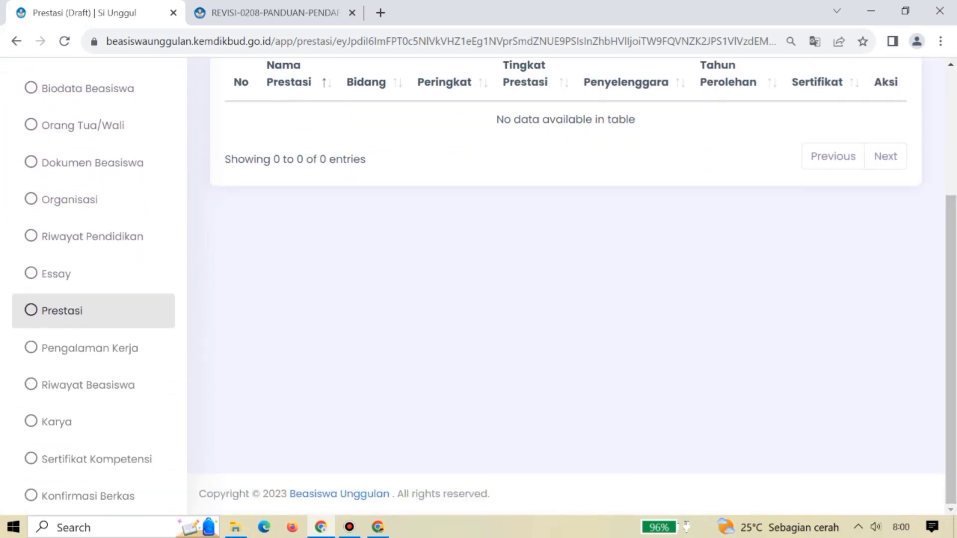
left_click(90, 348)
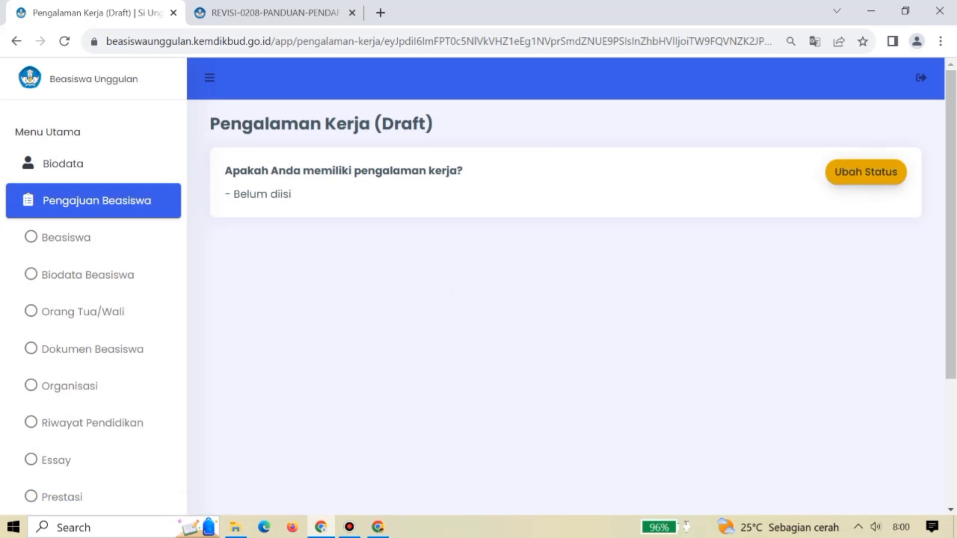
Save Tidak as the work-experience status, then go to Riwayat Beasiswa.
left_click(866, 172)
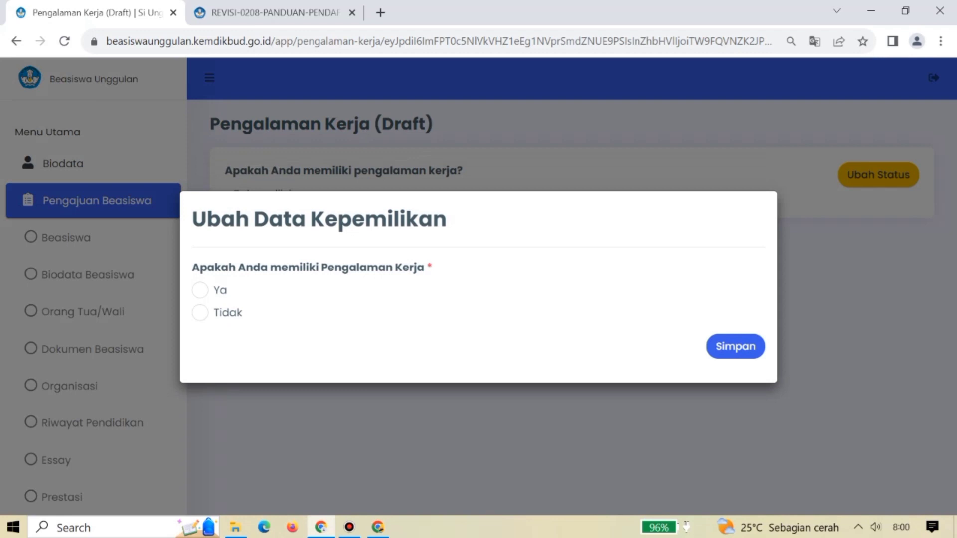
left_click(200, 313)
left_click(200, 313)
left_click(736, 347)
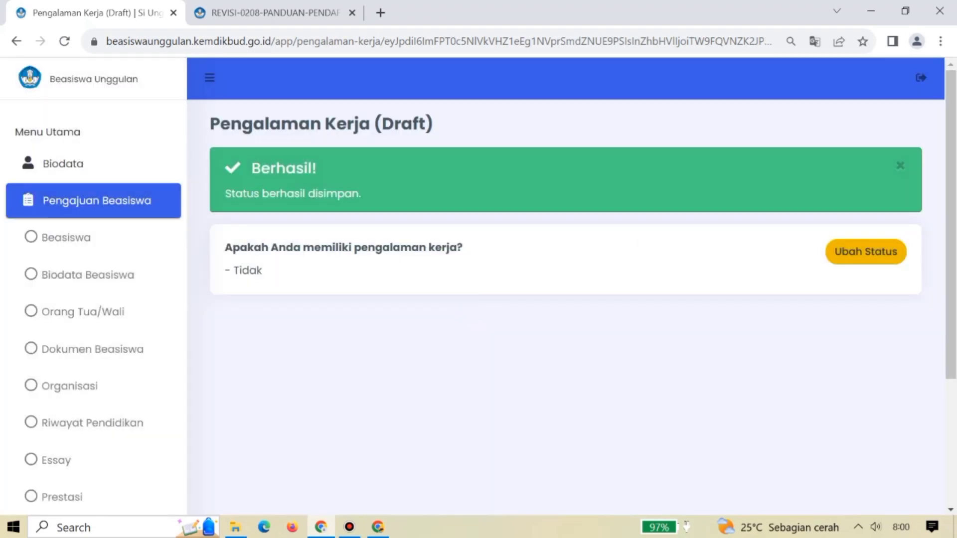
scroll(478, 288, "down", 2)
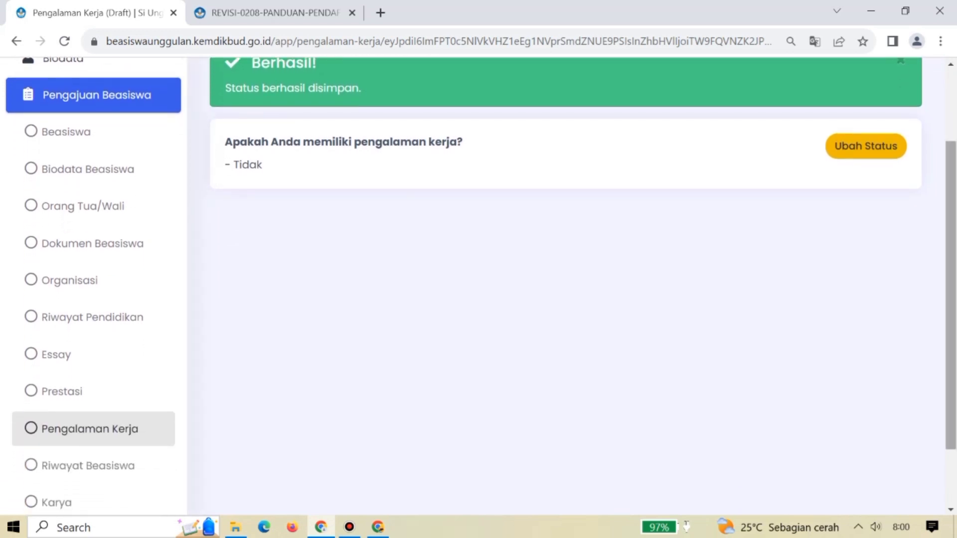
scroll(478, 288, "down", 2)
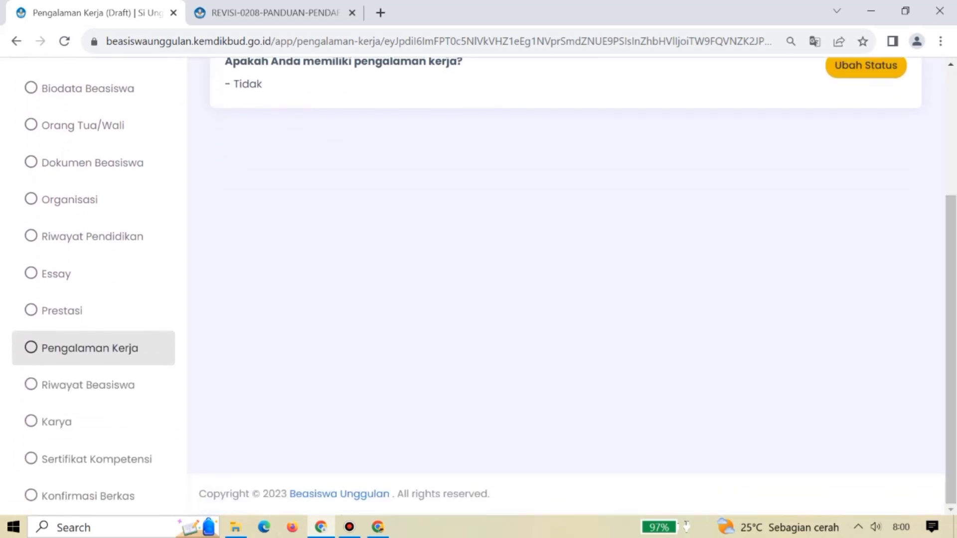
left_click(75, 385)
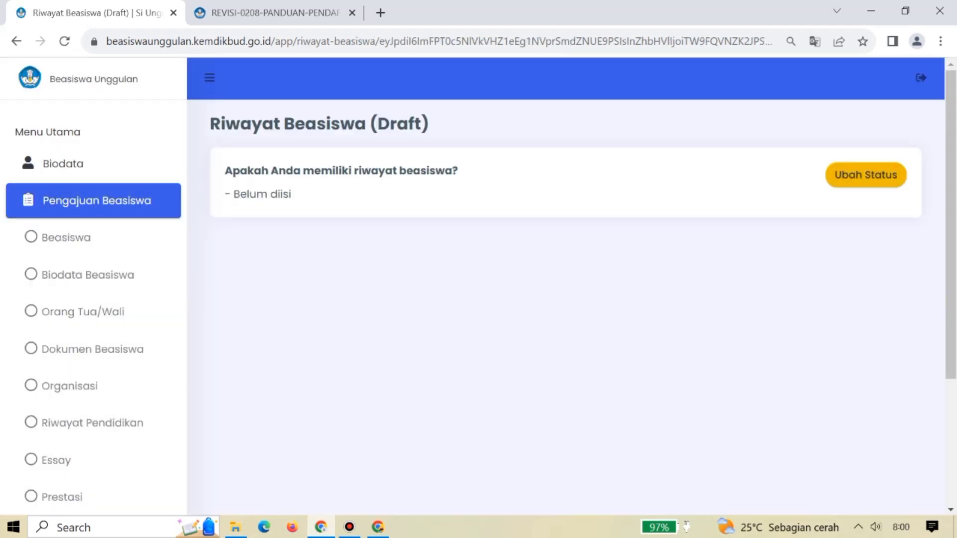
Save Tidak for previous scholarships and move on to the Karya section.
left_click(867, 175)
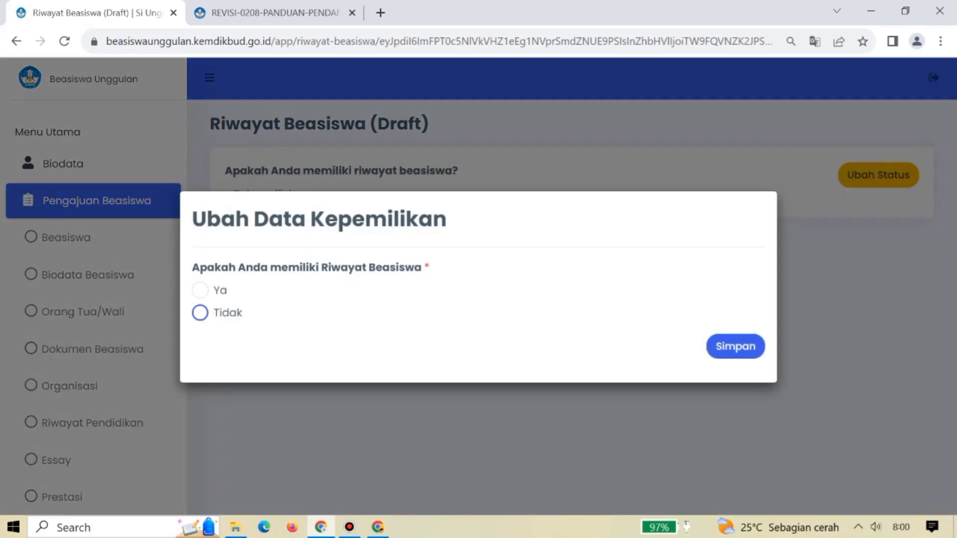
left_click(200, 313)
left_click(735, 346)
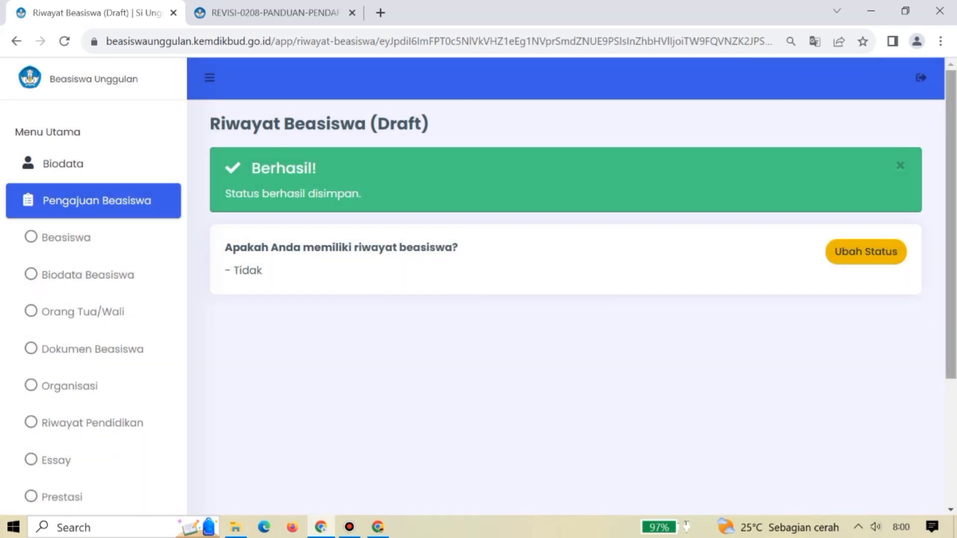
scroll(572, 284, "down", 4)
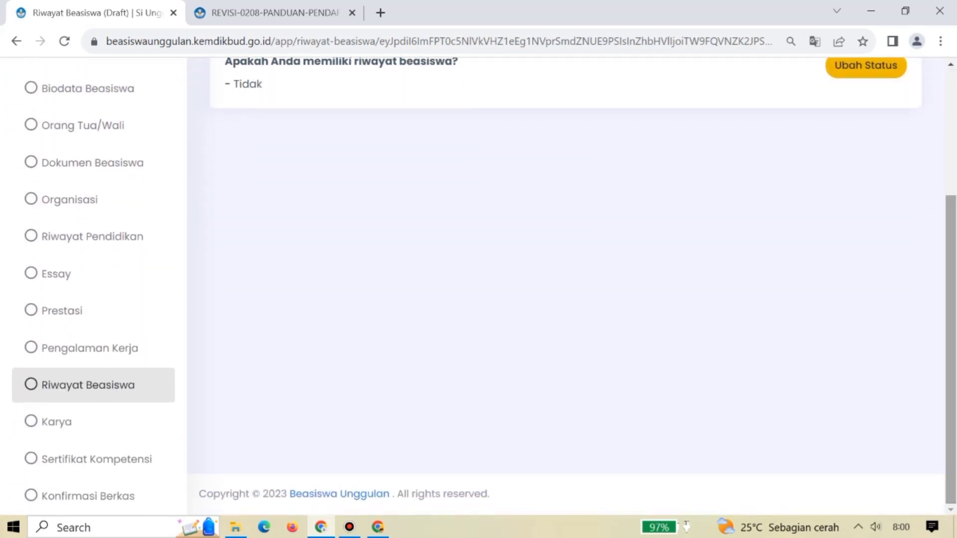
left_click(56, 422)
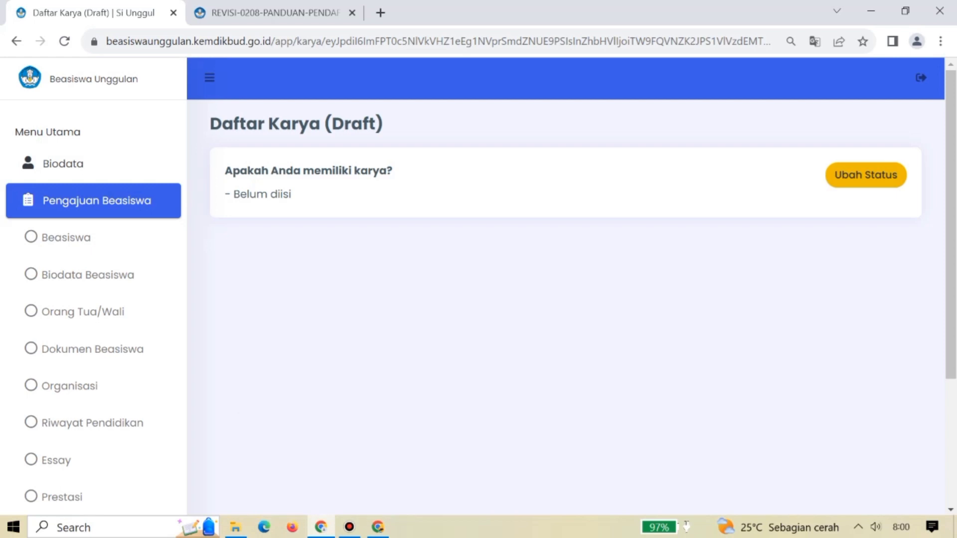
Save Tidak for Karya, then go to Sertifikat Kompetensi.
left_click(866, 175)
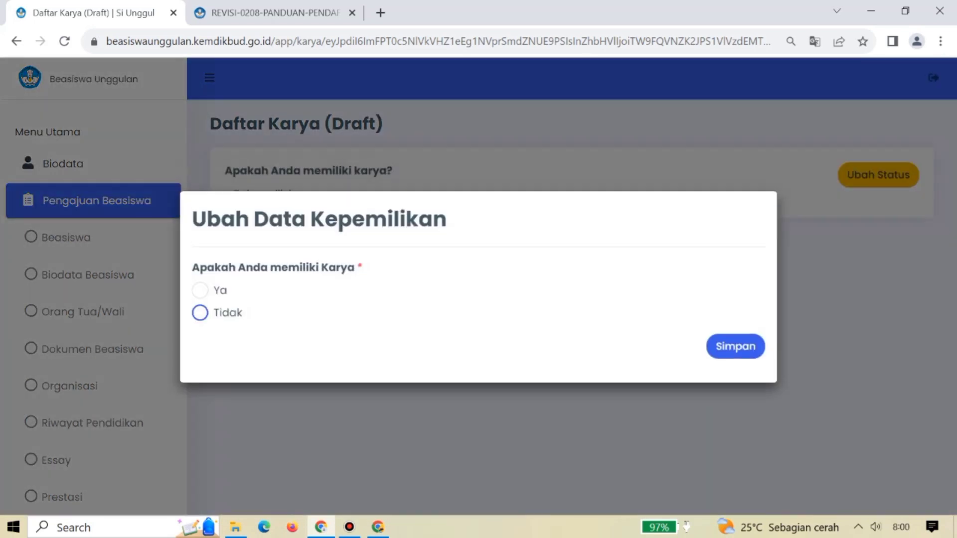
left_click(200, 313)
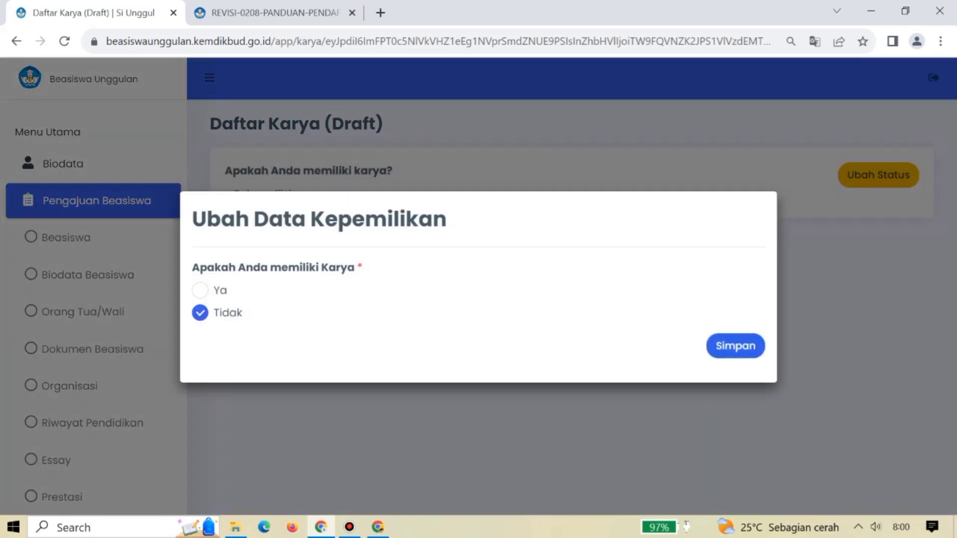
left_click(735, 346)
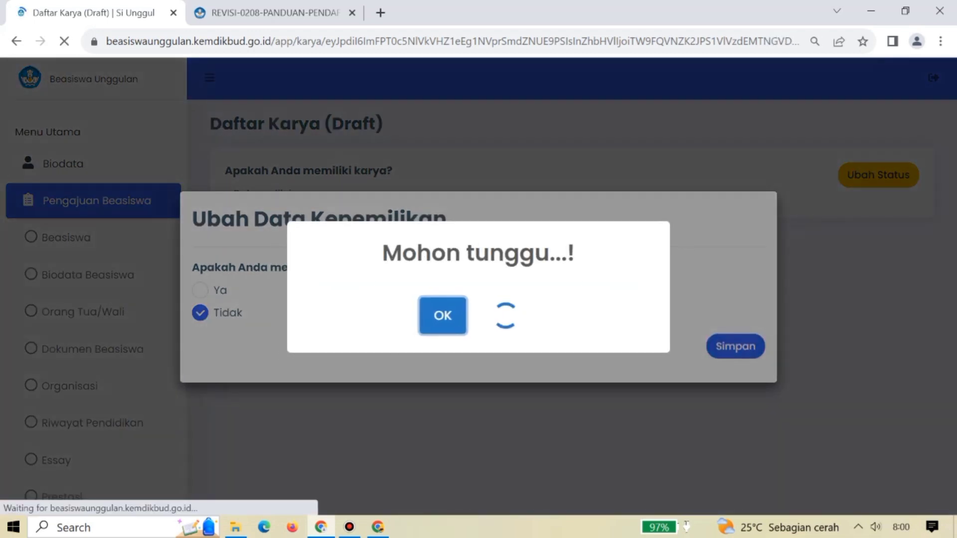
scroll(479, 284, "down", 4)
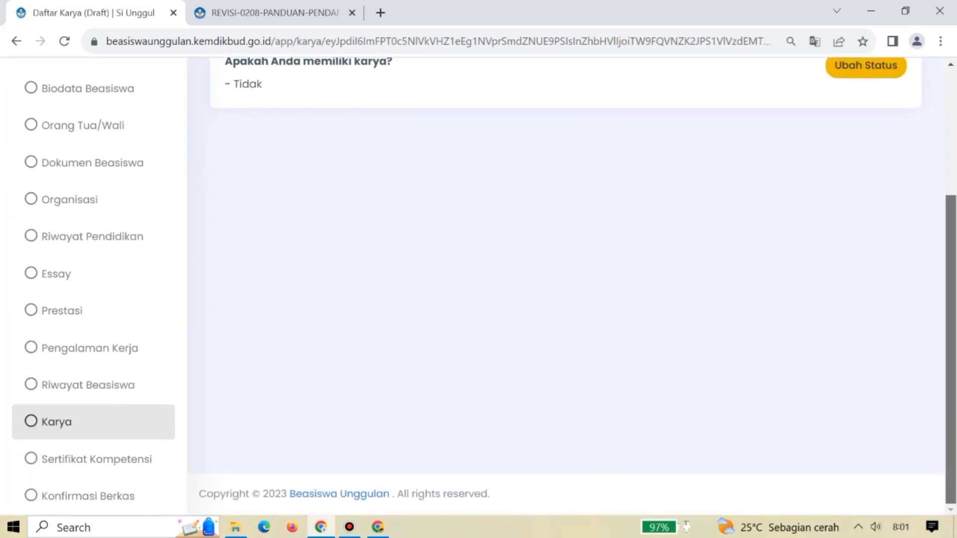
left_click(96, 459)
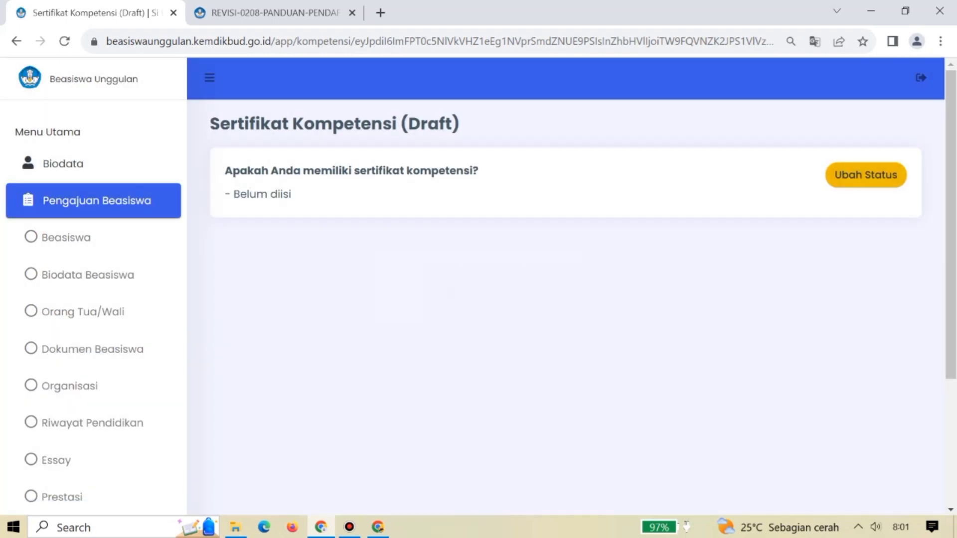
Save Ya for owning a competency certificate, then open the add-certificate form and cancel it unsaved.
left_click(866, 175)
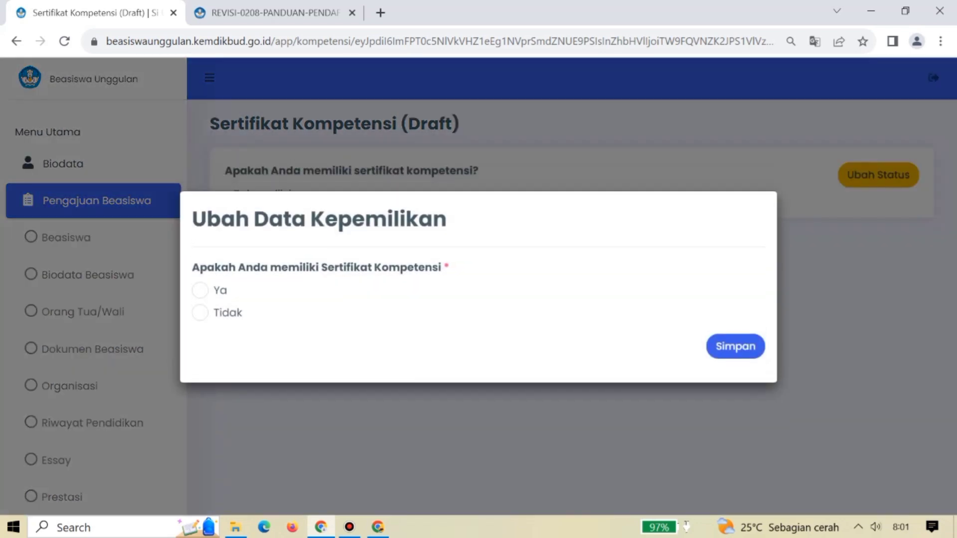
left_click(200, 290)
left_click(735, 346)
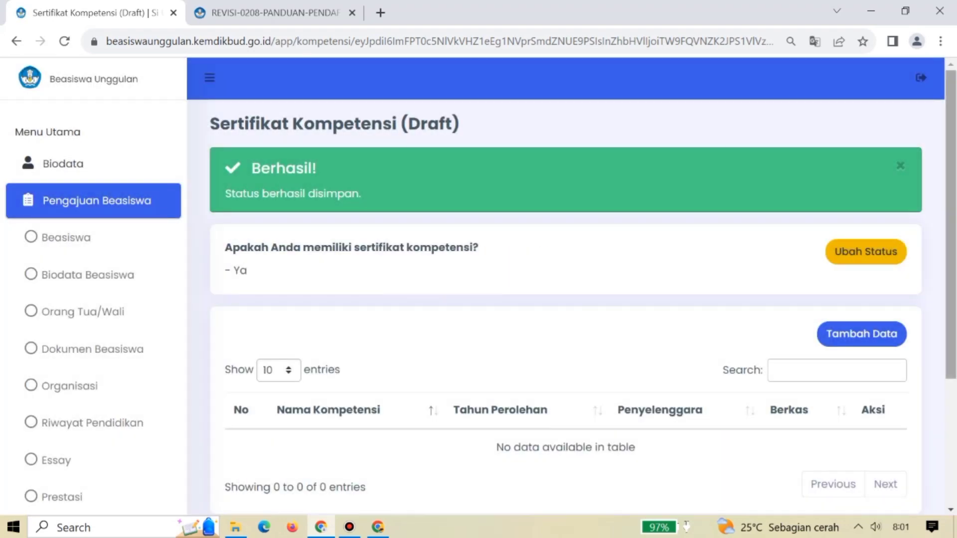
scroll(566, 287, "down", 3)
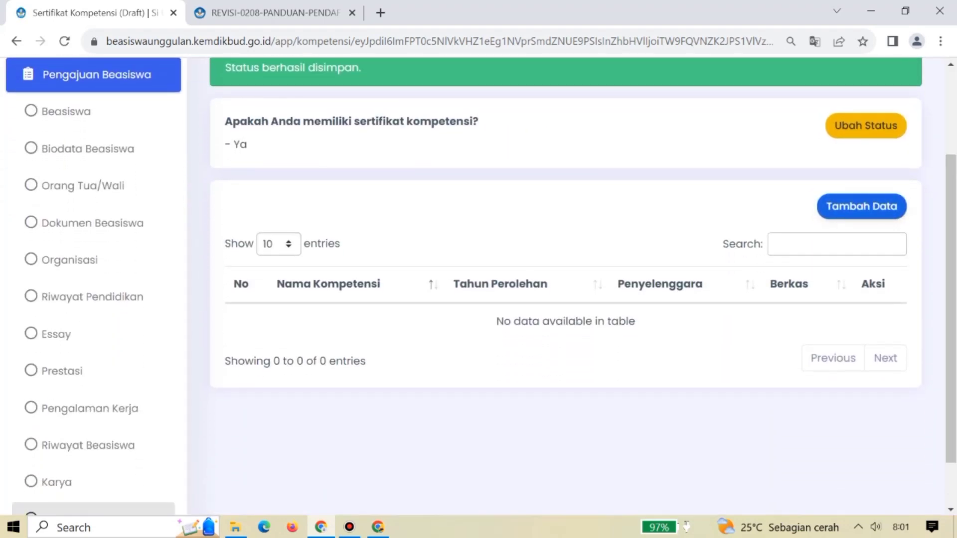
left_click(861, 205)
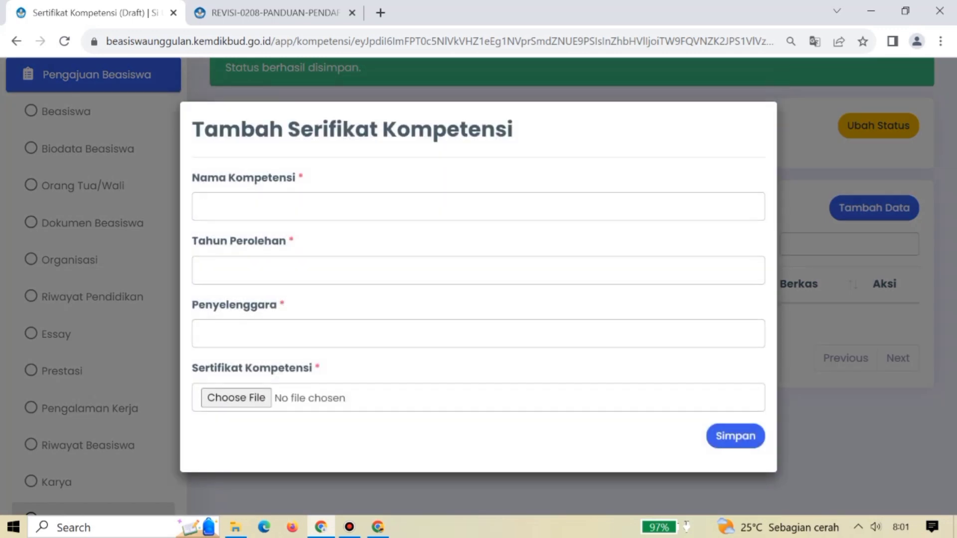
left_click(202, 270)
left_click(202, 333)
key("Escape")
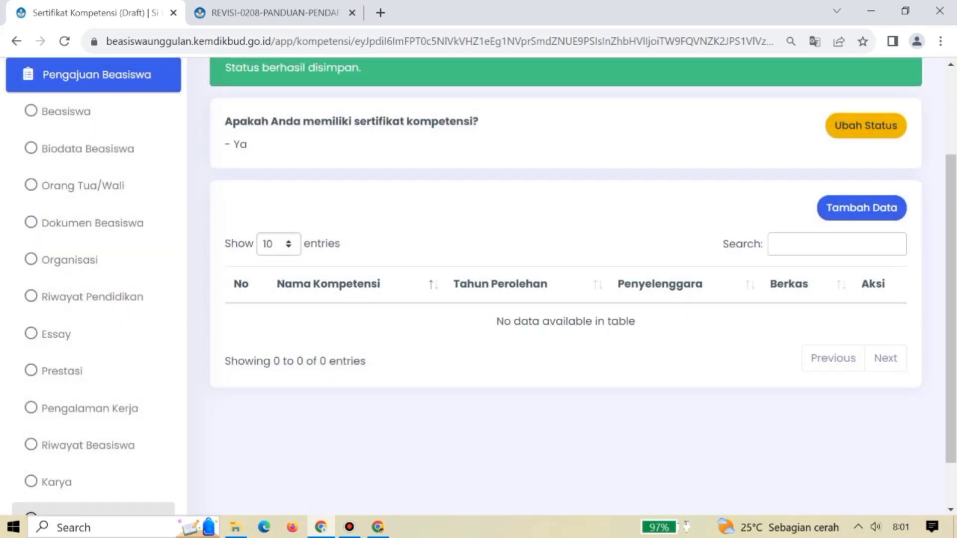
Change the competency-certificate ownership answer to Tidak and save it.
left_click(866, 126)
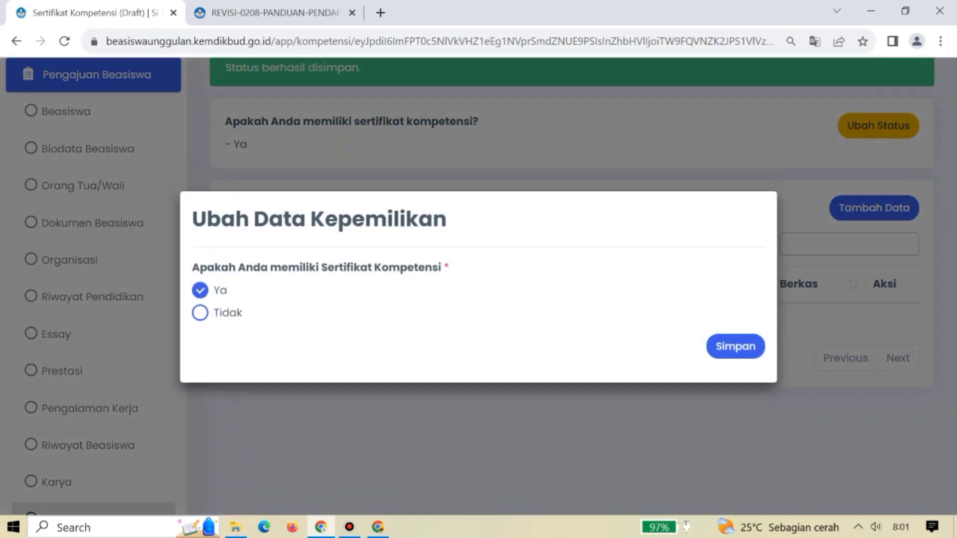
left_click(200, 313)
left_click(736, 347)
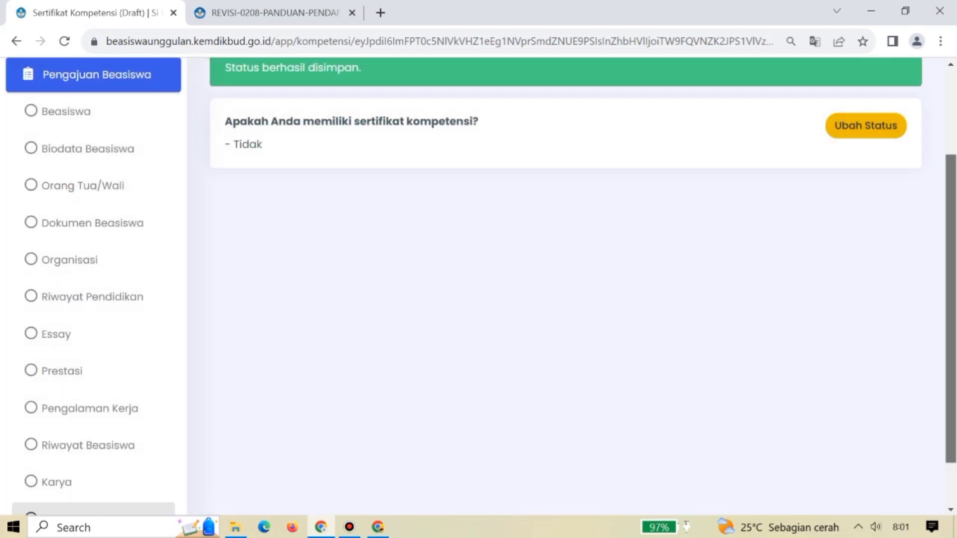
scroll(566, 284, "down", 1)
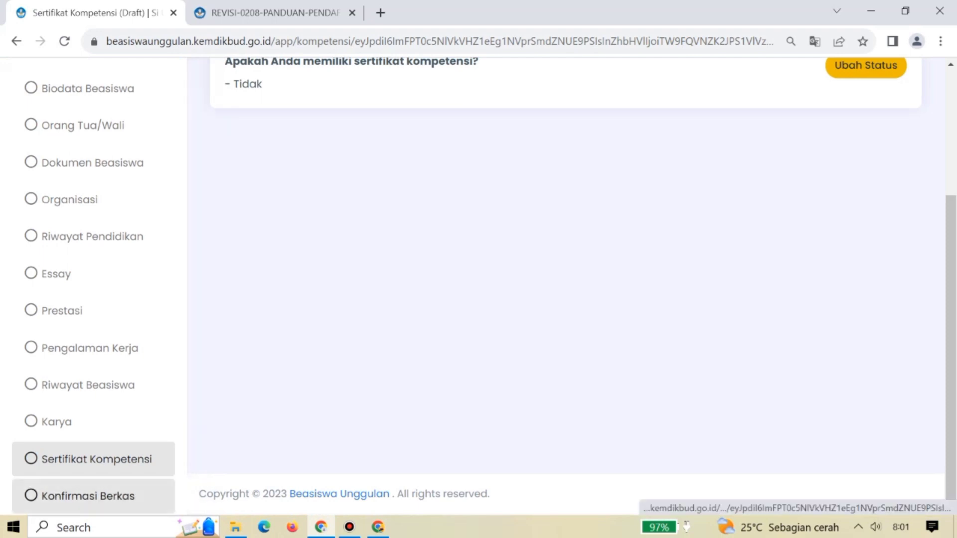
left_click(87, 496)
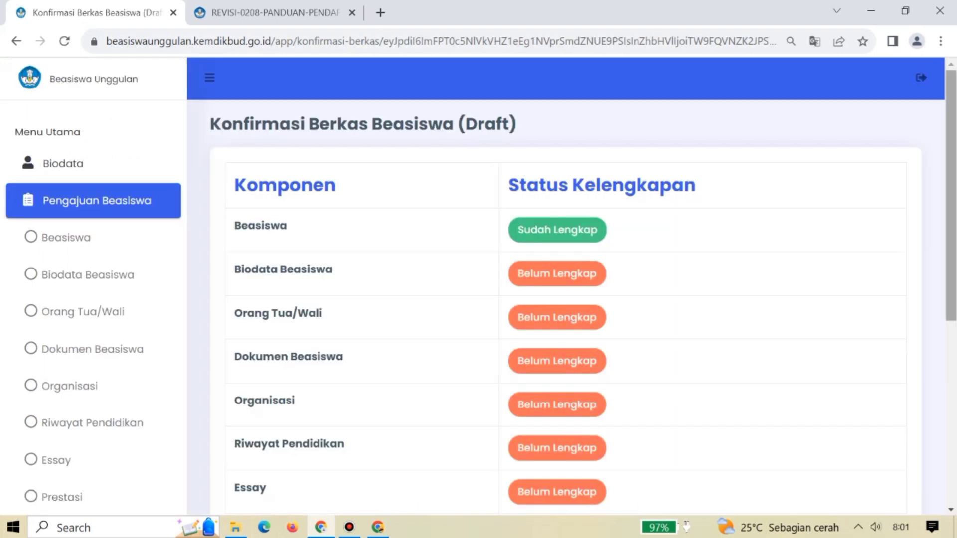
Scroll through the Konfirmasi Berkas page to review each section's completeness status.
scroll(566, 285, "down", 5)
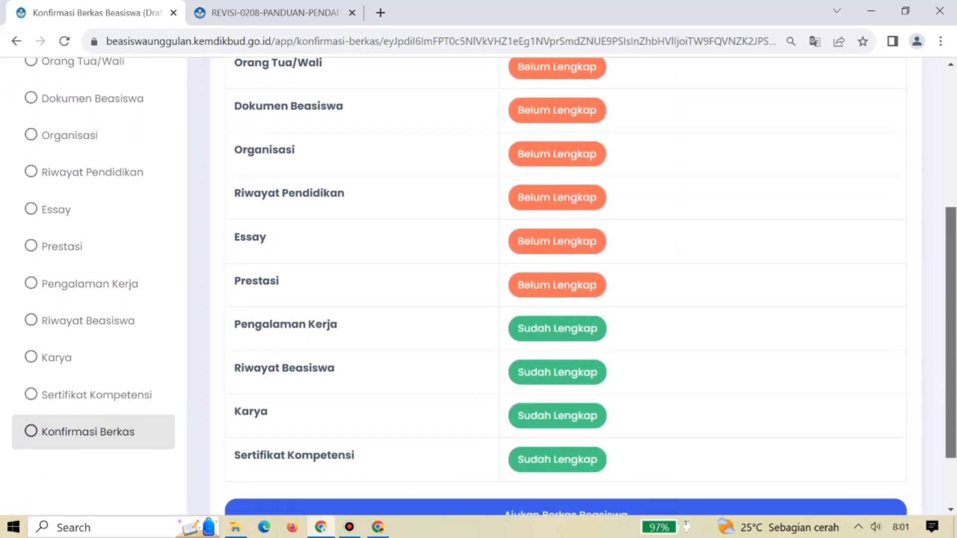
scroll(566, 284, "down", 1)
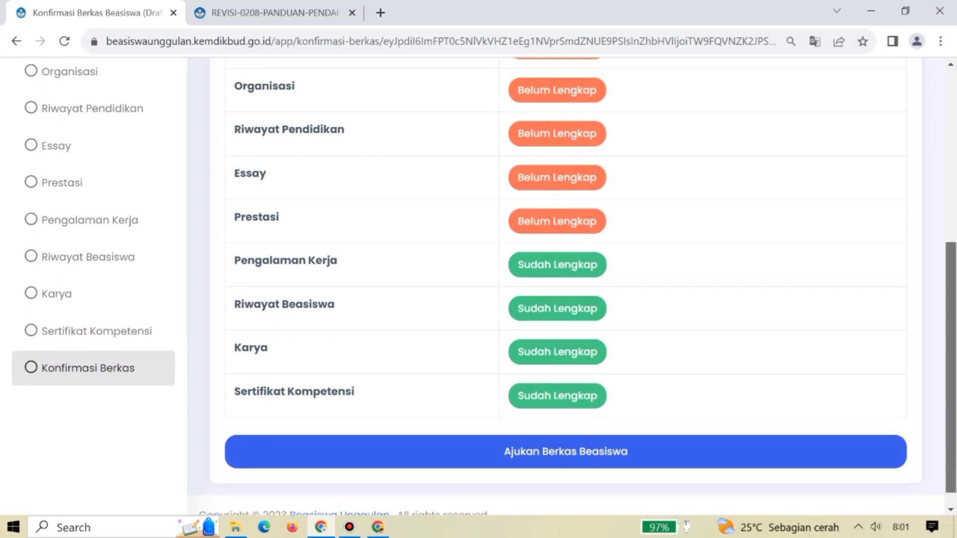
scroll(566, 284, "up", 1)
scroll(566, 284, "down", 1)
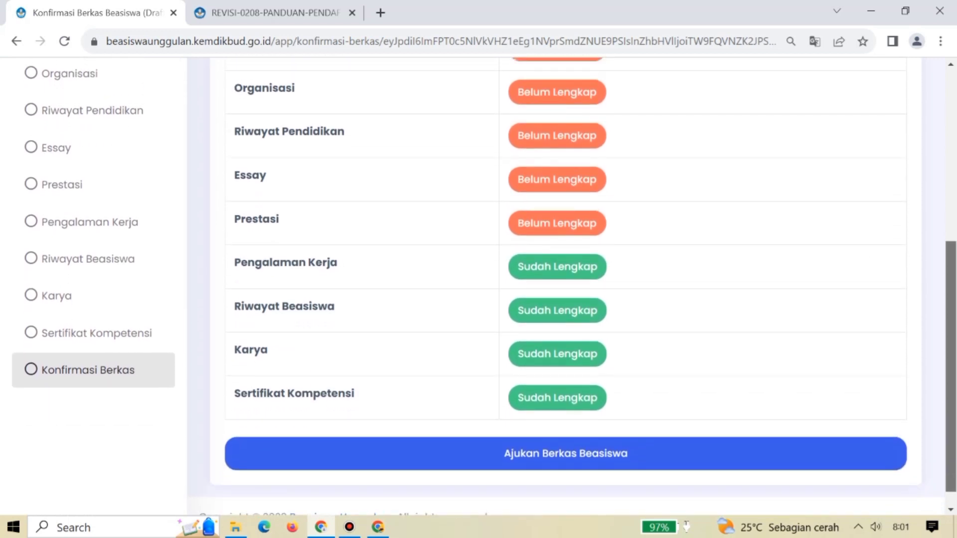
scroll(566, 284, "up", 2)
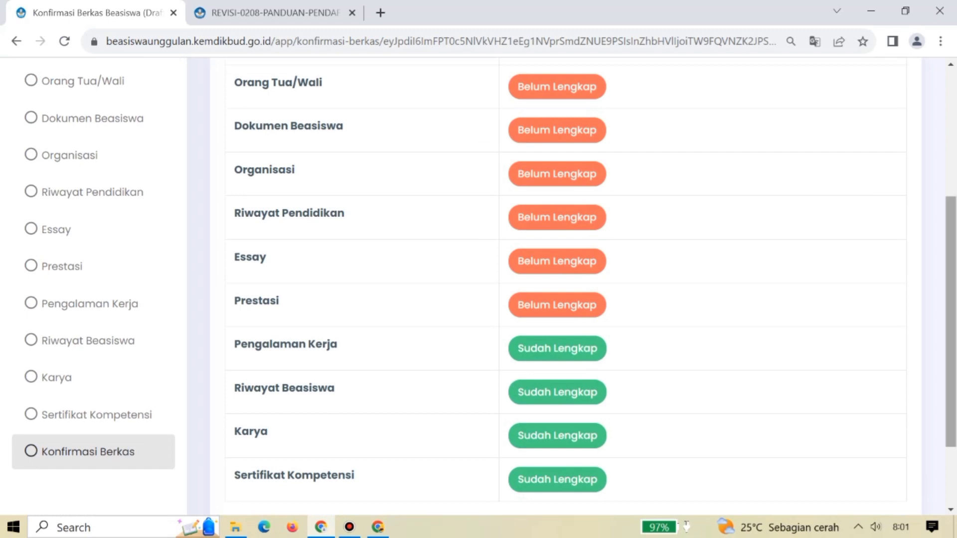
scroll(566, 285, "up", 3)
scroll(566, 284, "down", 1)
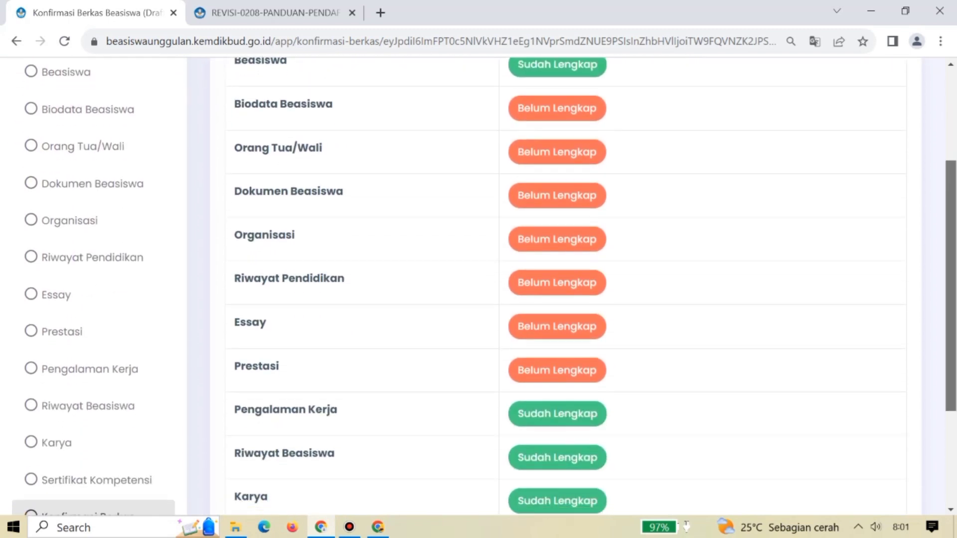
scroll(566, 284, "down", 3)
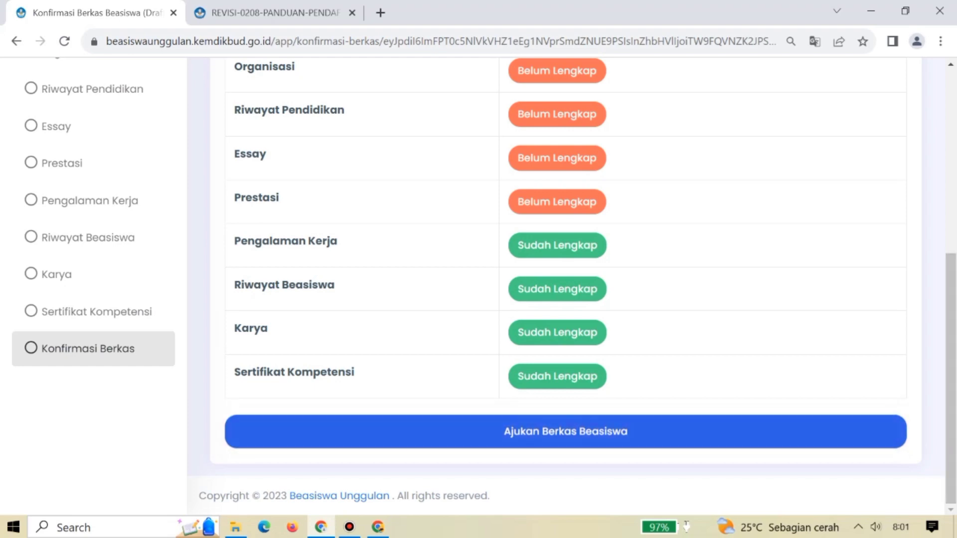
Start Ajukan Berkas Beasiswa twice, cancelling the confirmation each time.
left_click(566, 432)
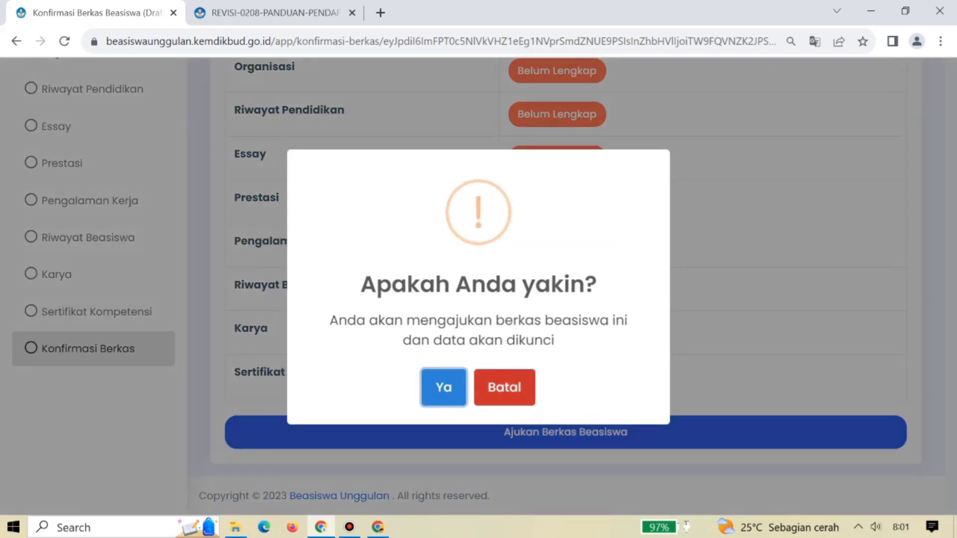
key("Escape")
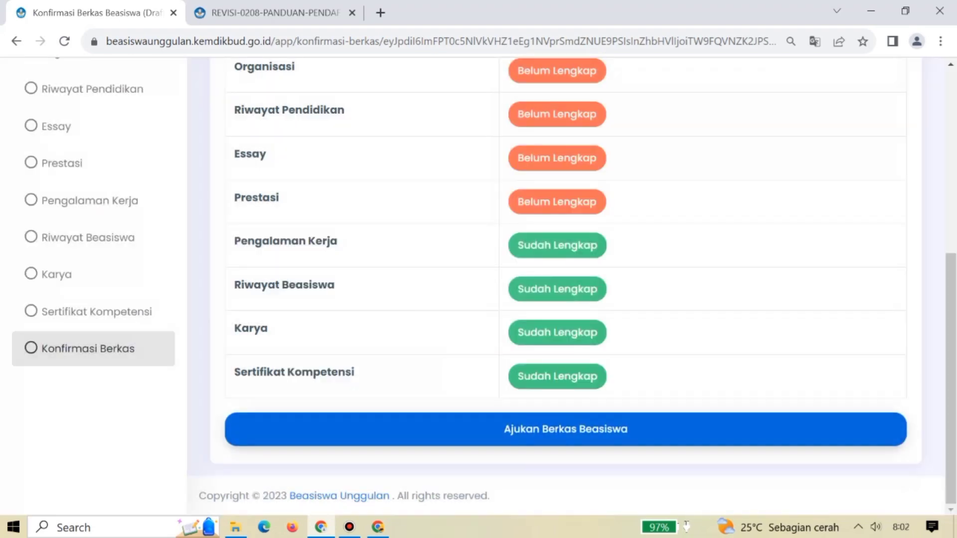
left_click(566, 429)
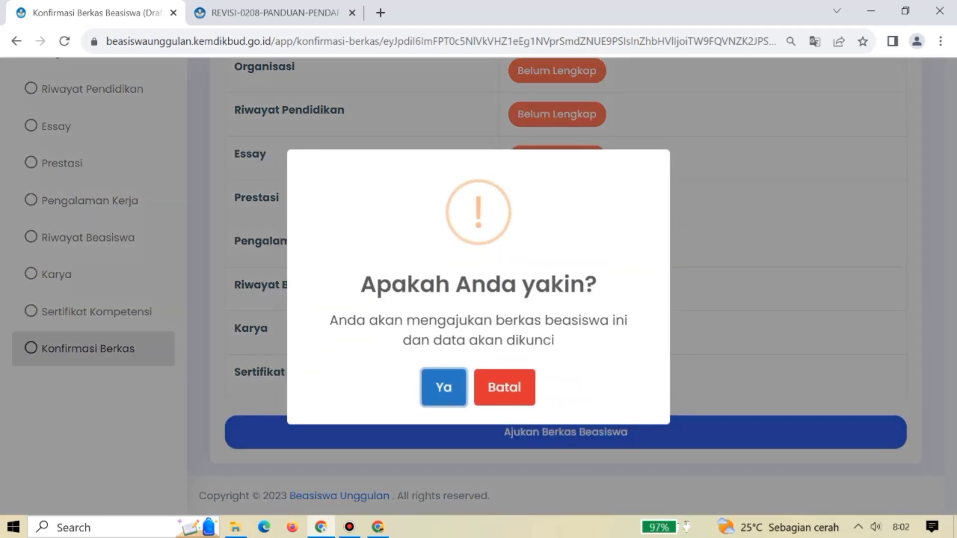
left_click(505, 387)
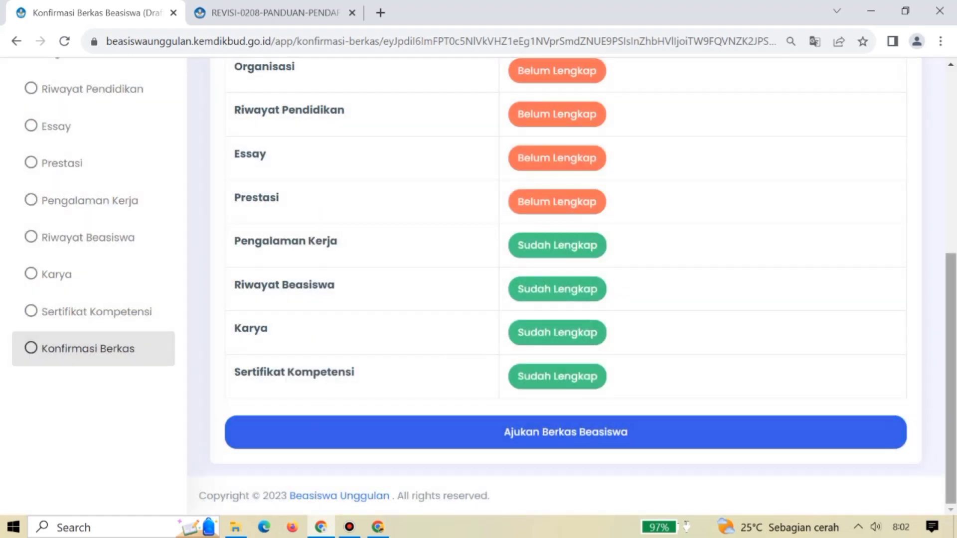
scroll(504, 388, "up", 1)
scroll(566, 286, "up", 2)
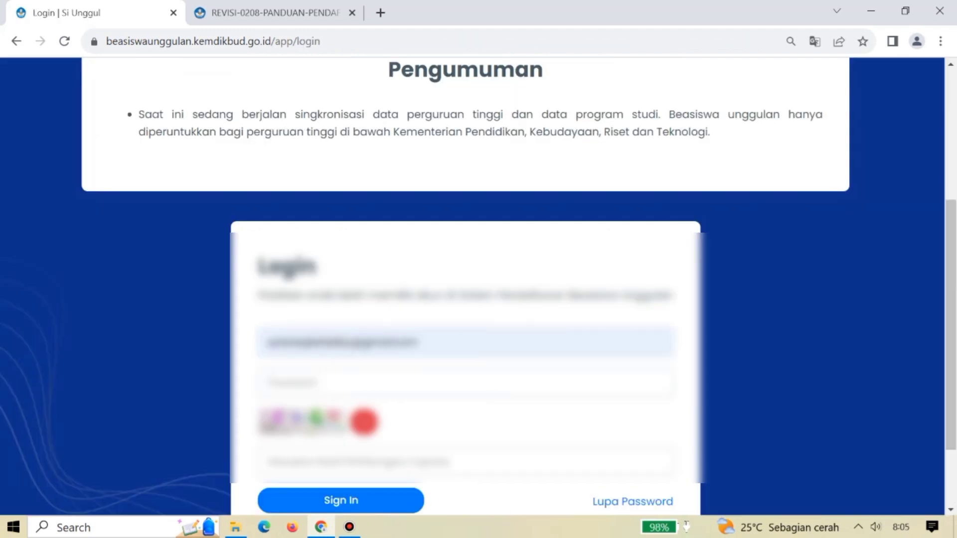
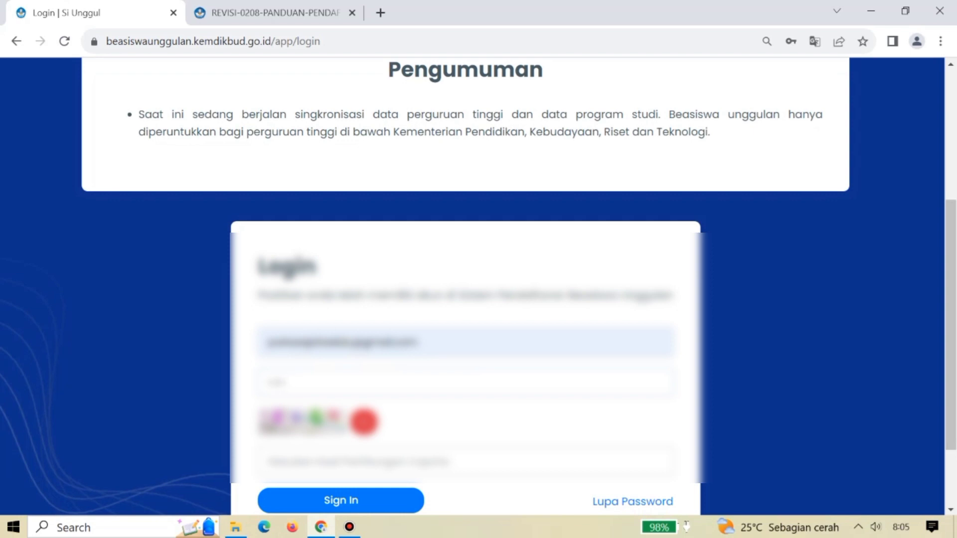
Sign back in with the account password and captcha answer, then open the Pengajuan Beasiswa list.
left_click(269, 462)
type("a")
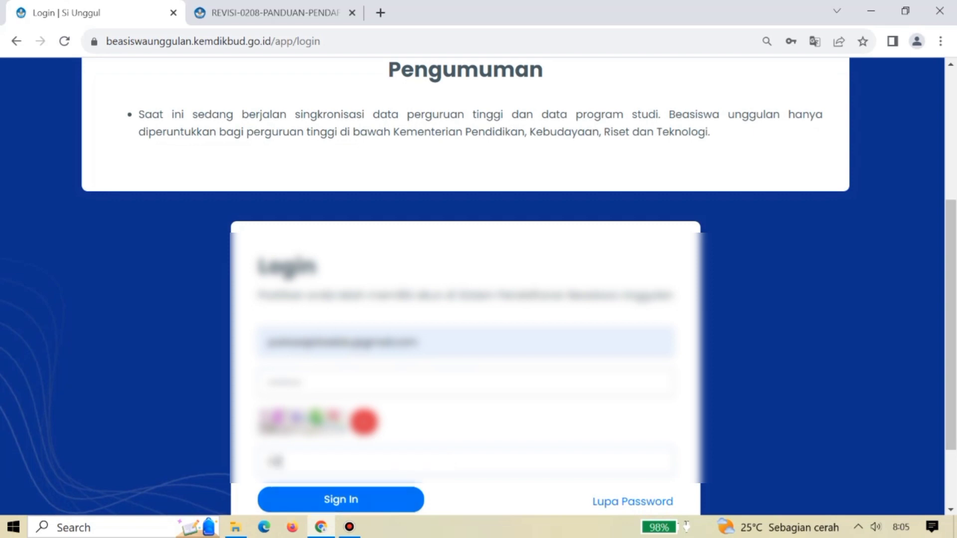
key("Return")
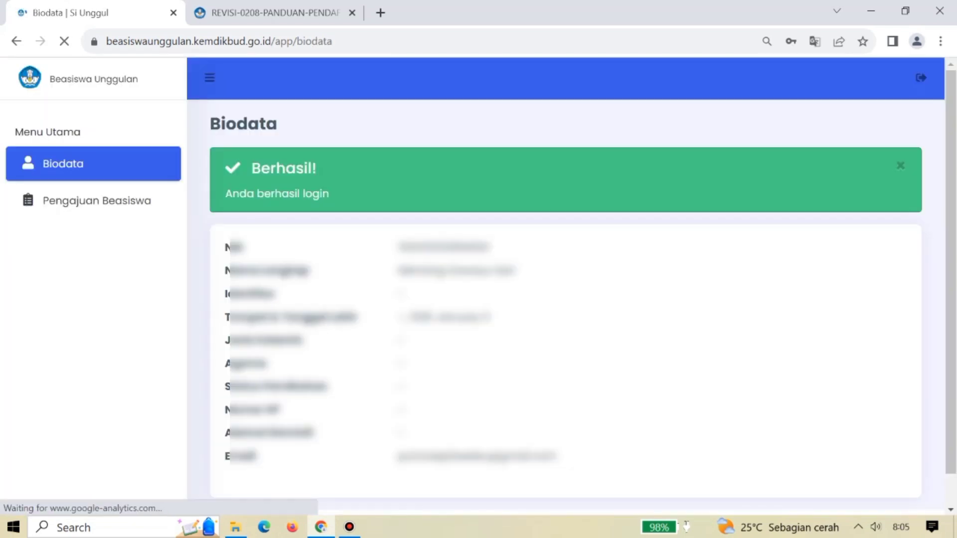
key("Return")
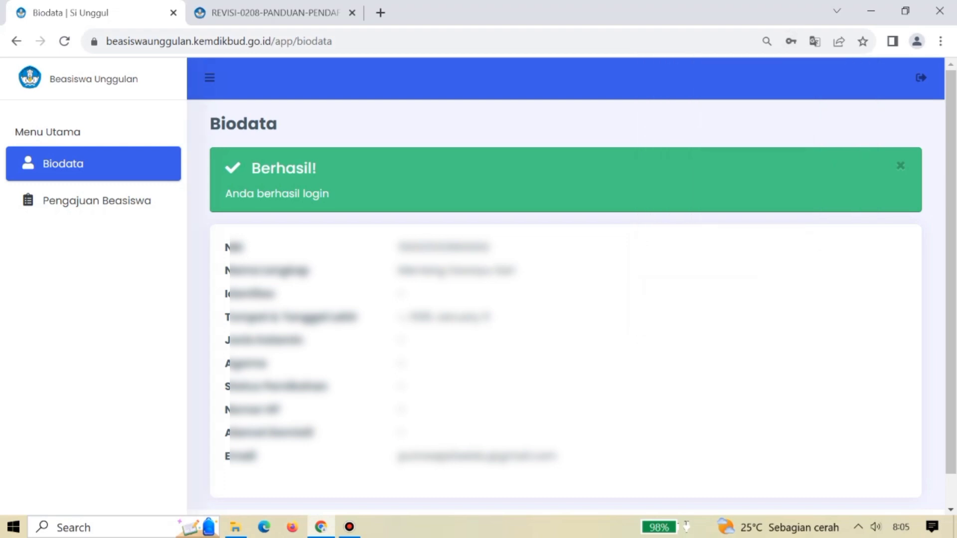
left_click(94, 201)
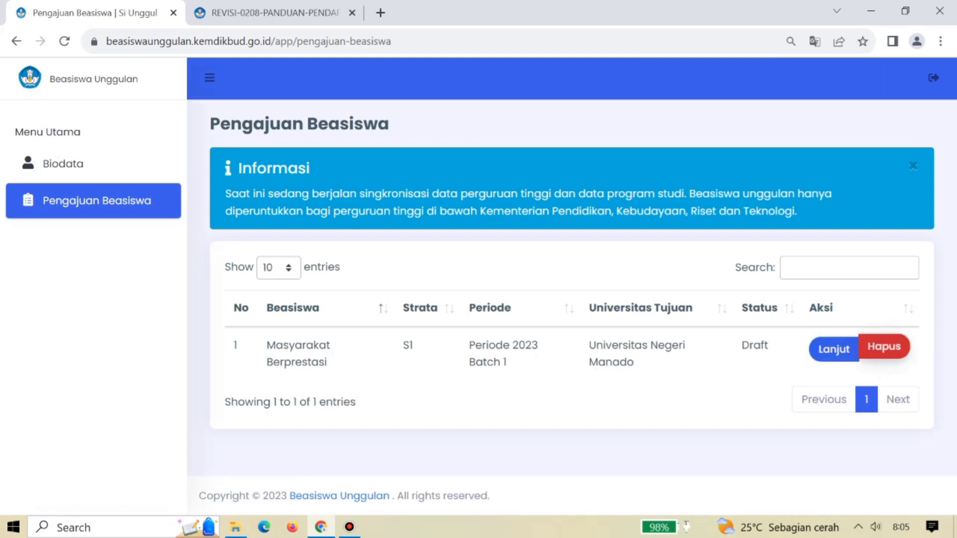
Delete the Masyarakat Berprestasi S1 draft with 'Ya, hapus data ini!' and start a new application.
left_click(884, 346)
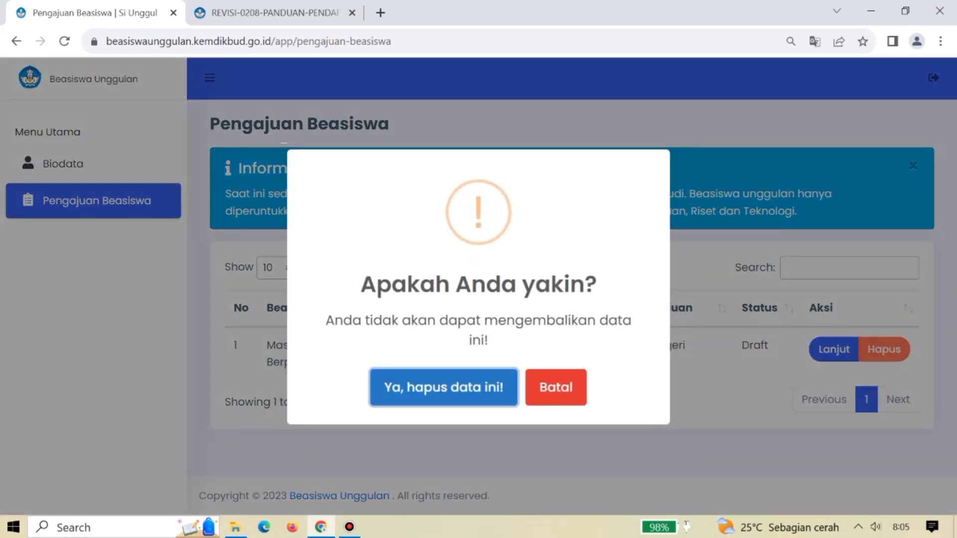
key("Return")
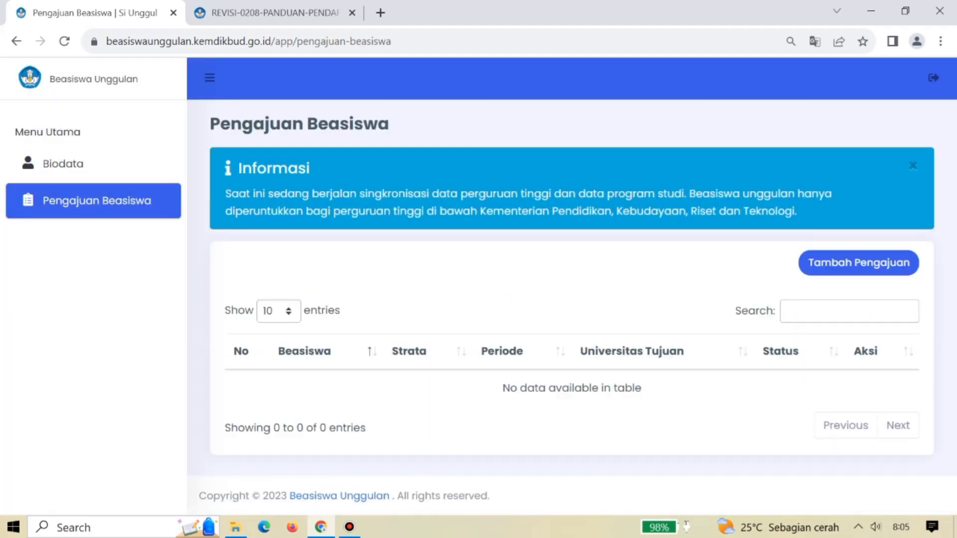
left_click(859, 263)
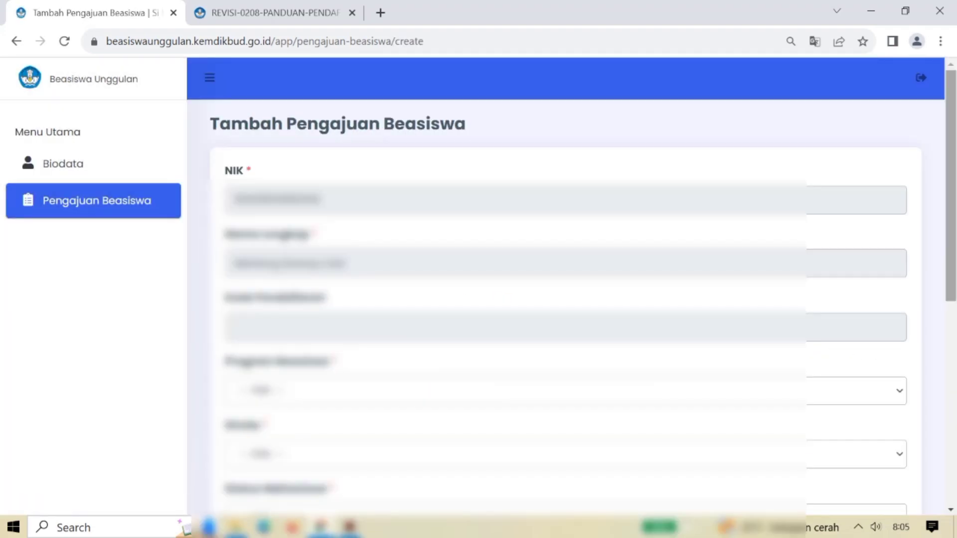